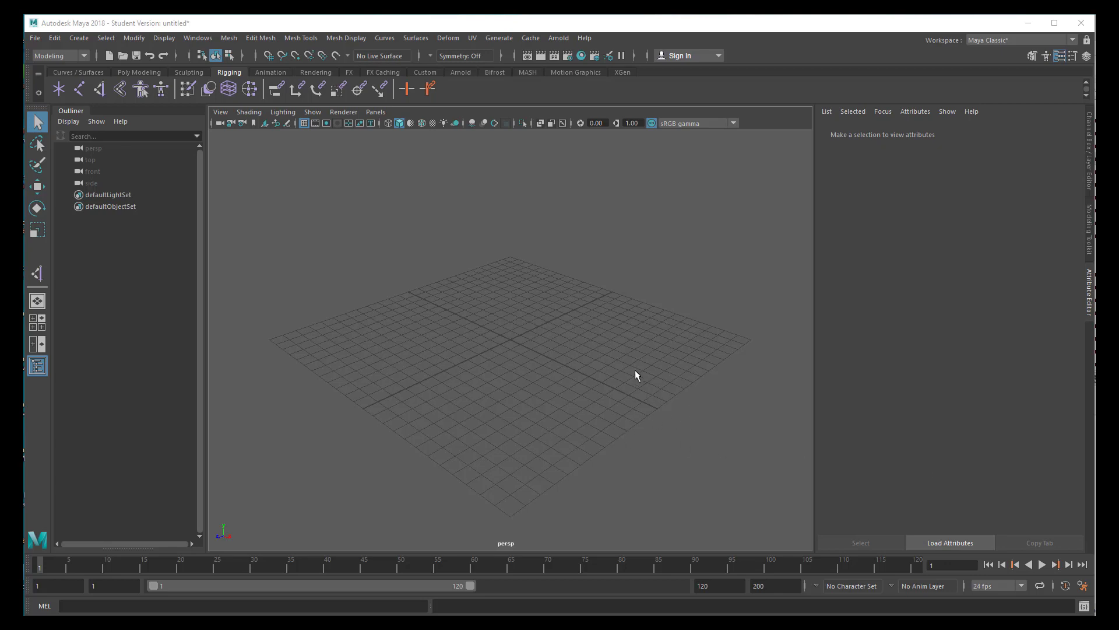
Maximize the top view from the four-view layout and zoom in on the empty grid.
key(space)
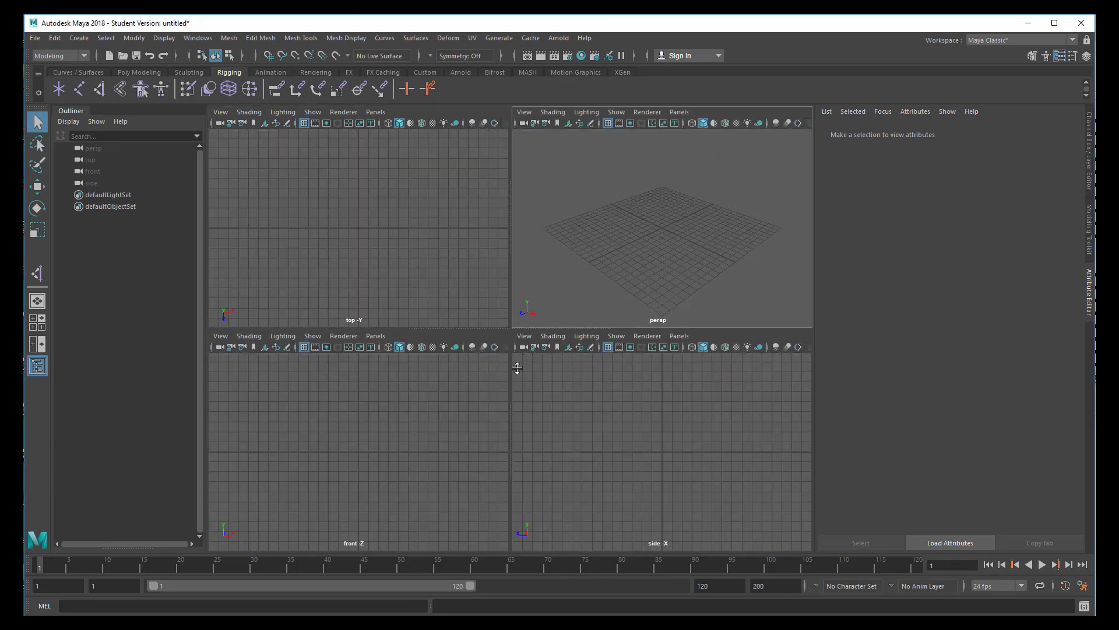
key(space)
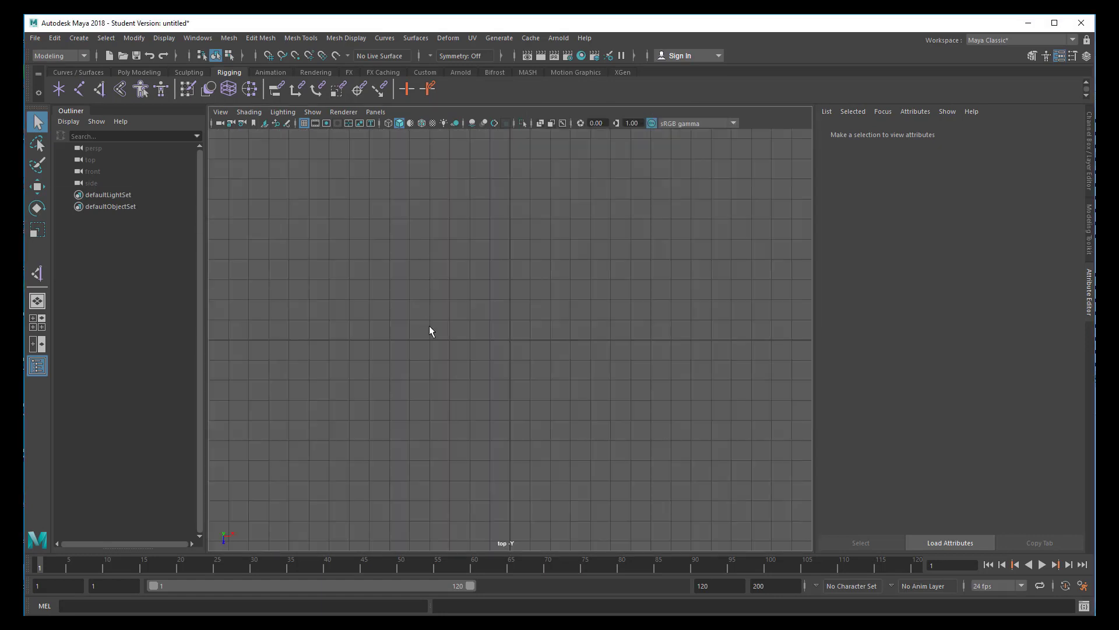
scroll(600, 335, up, 2)
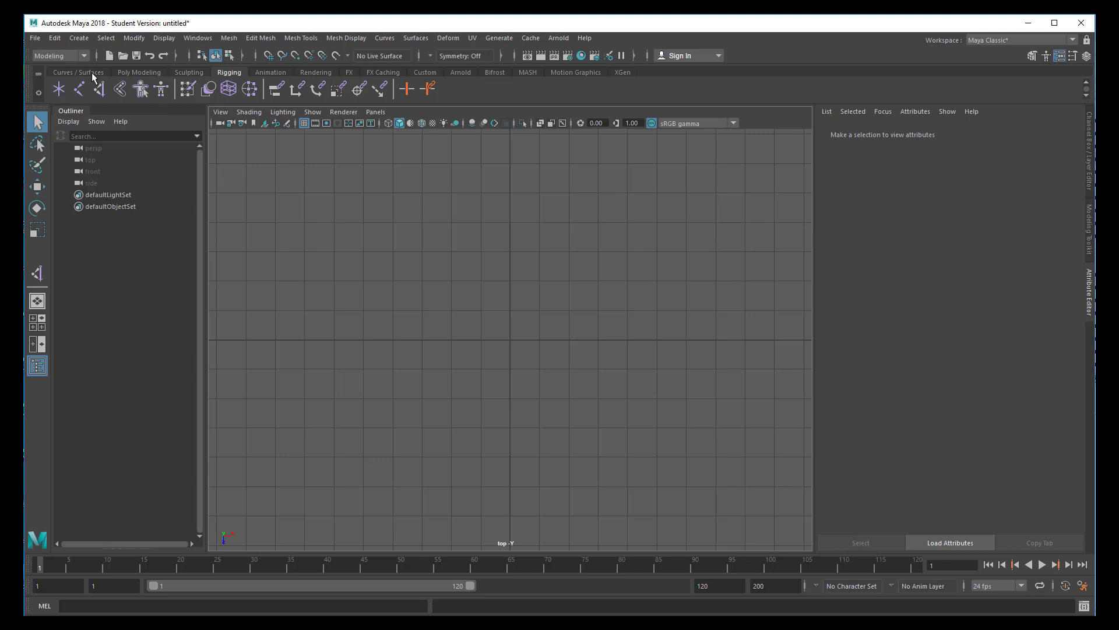
Create a polygon cube at the origin and stretch it wider along X.
click(132, 74)
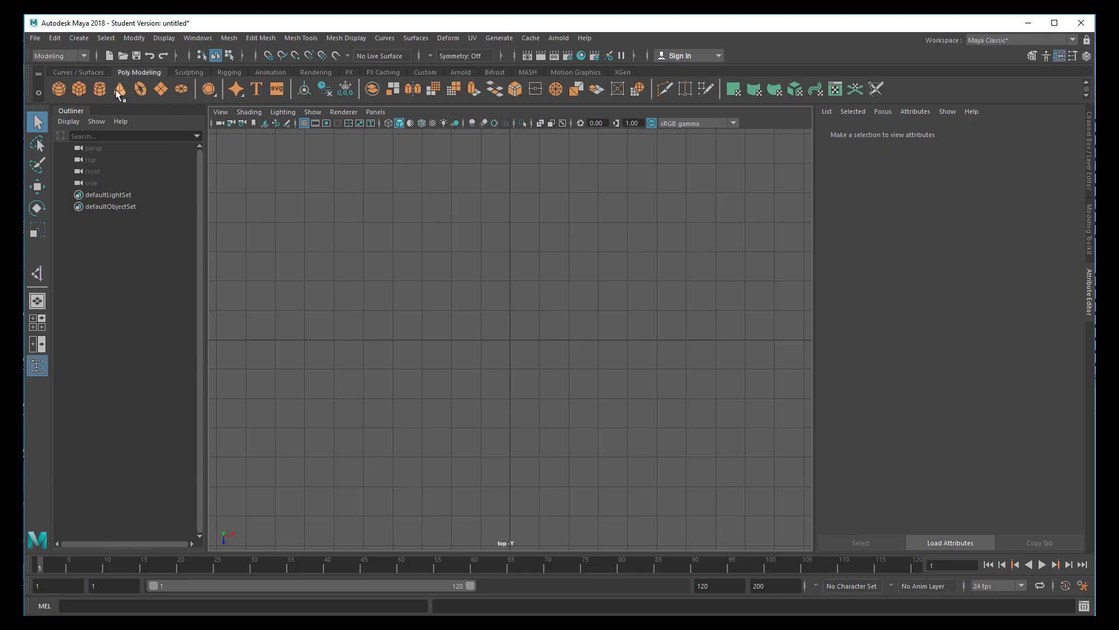
click(79, 89)
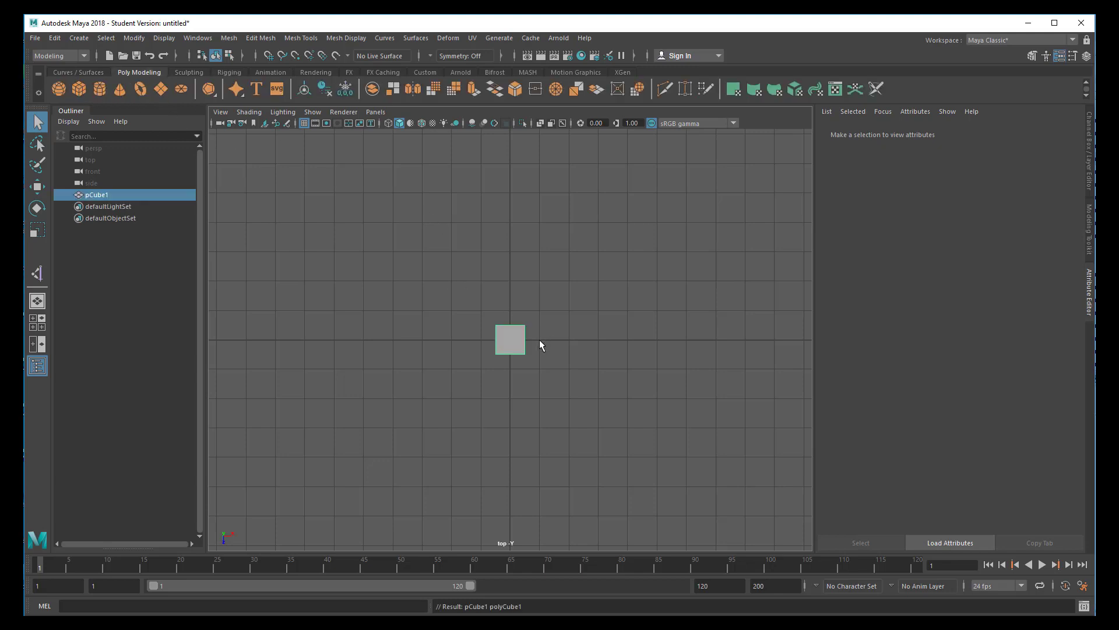
key(r)
drag(562, 340, 740, 344)
Zoom in on the cube and raise lambert1's Transparency so it is partly see-through.
click(936, 133)
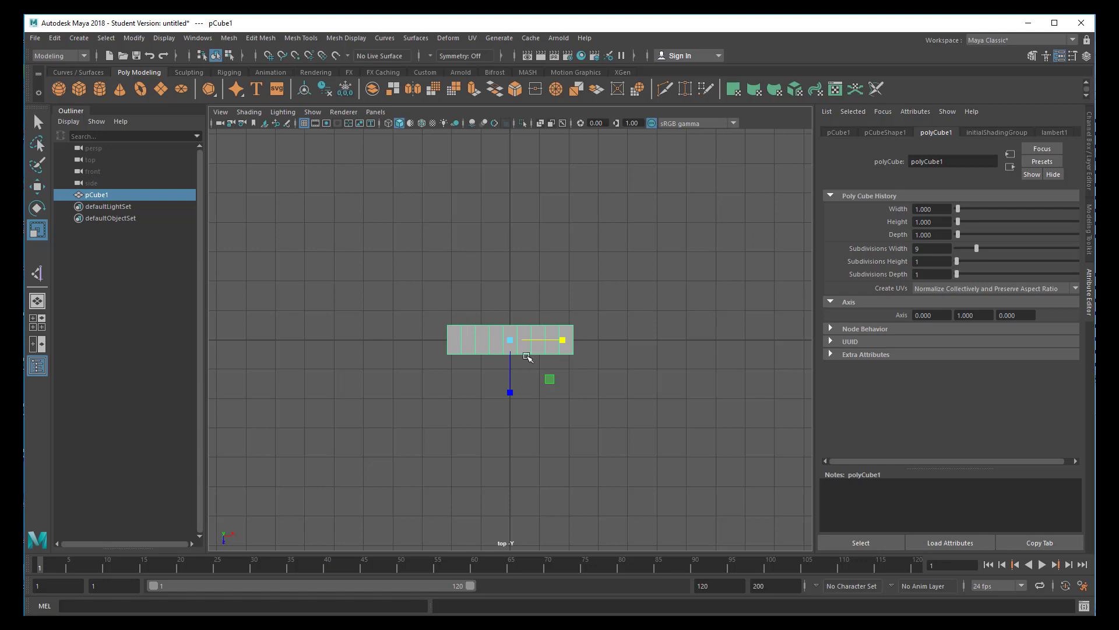
alt+right_drag(441, 399, 750, 375)
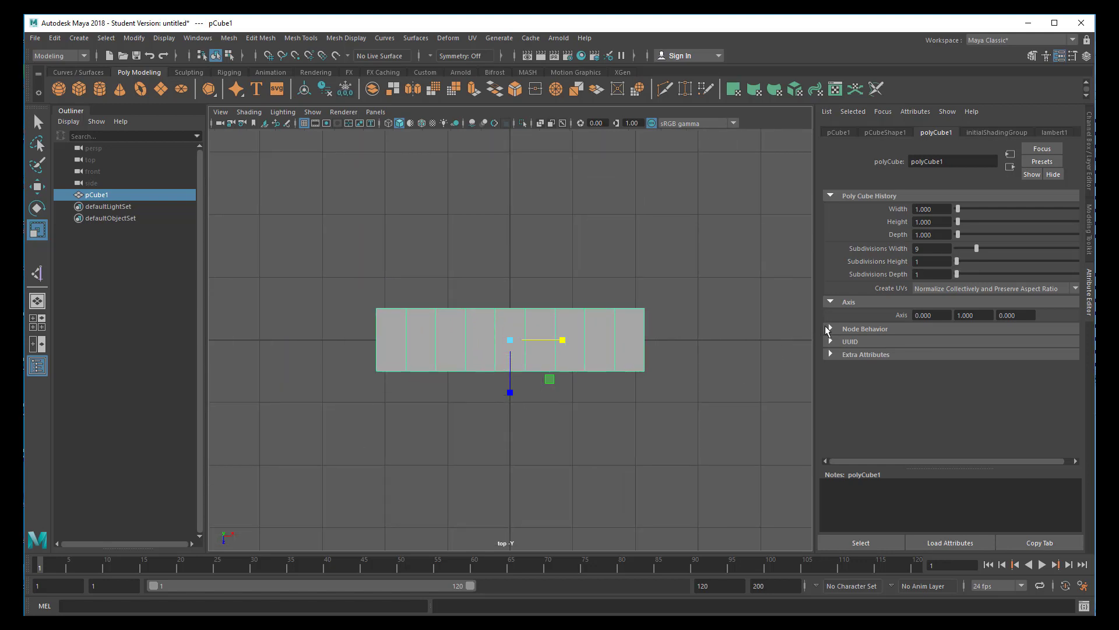
click(1062, 133)
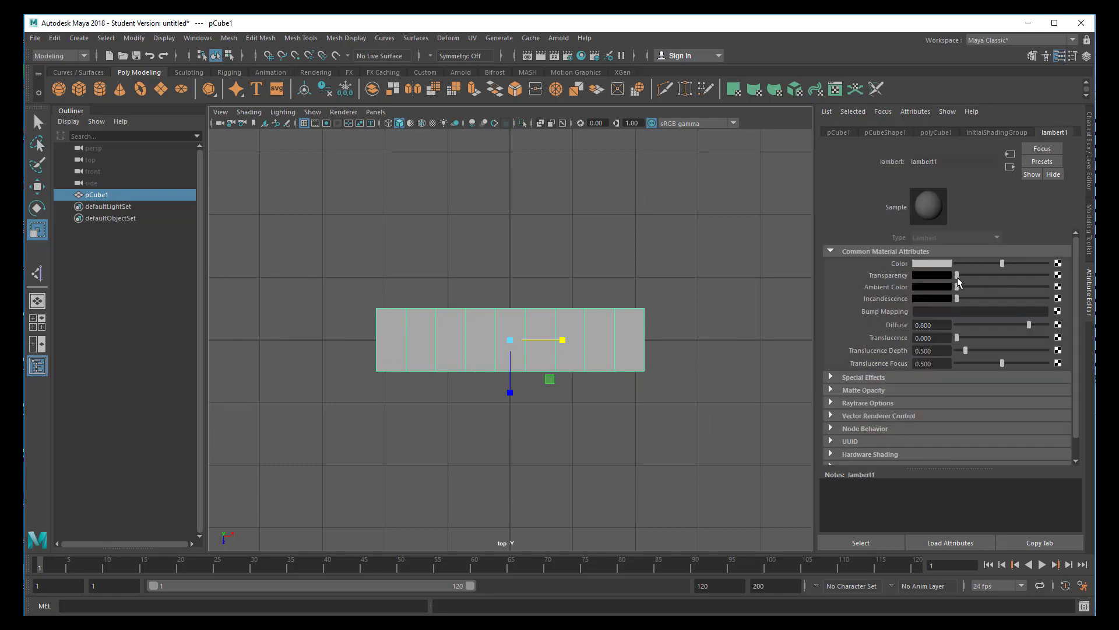
drag(958, 280, 992, 281)
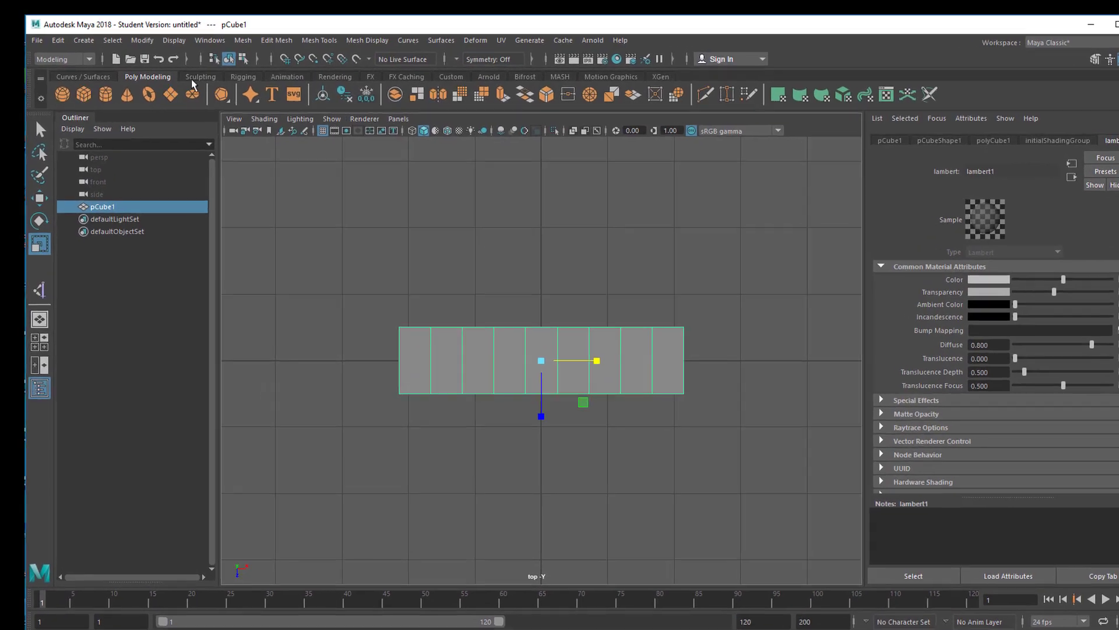
Switch to the Rigging shelf, leaving the menu set on Modeling.
click(243, 76)
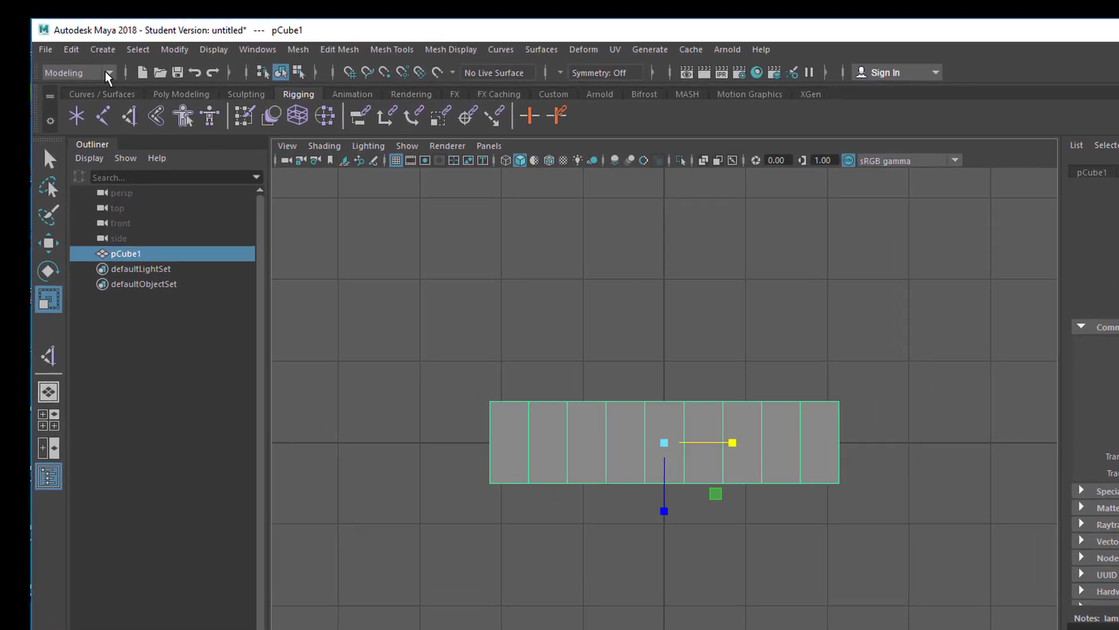
click(108, 72)
click(521, 35)
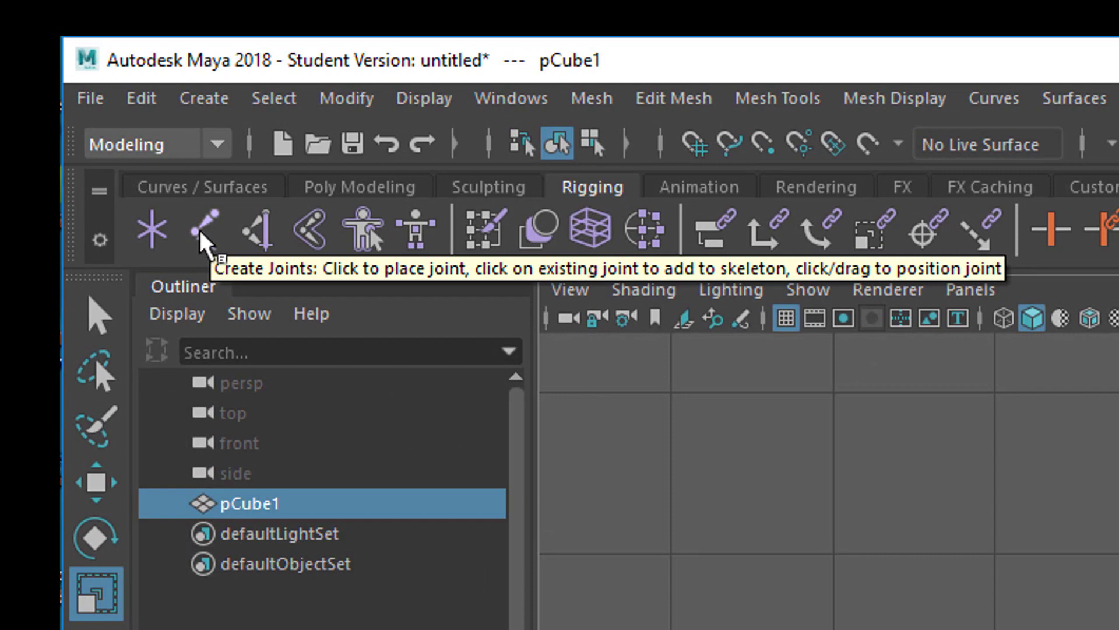
Draw a three-joint chain from the cube's right end through its centre to its left end, then select the cube.
click(199, 230)
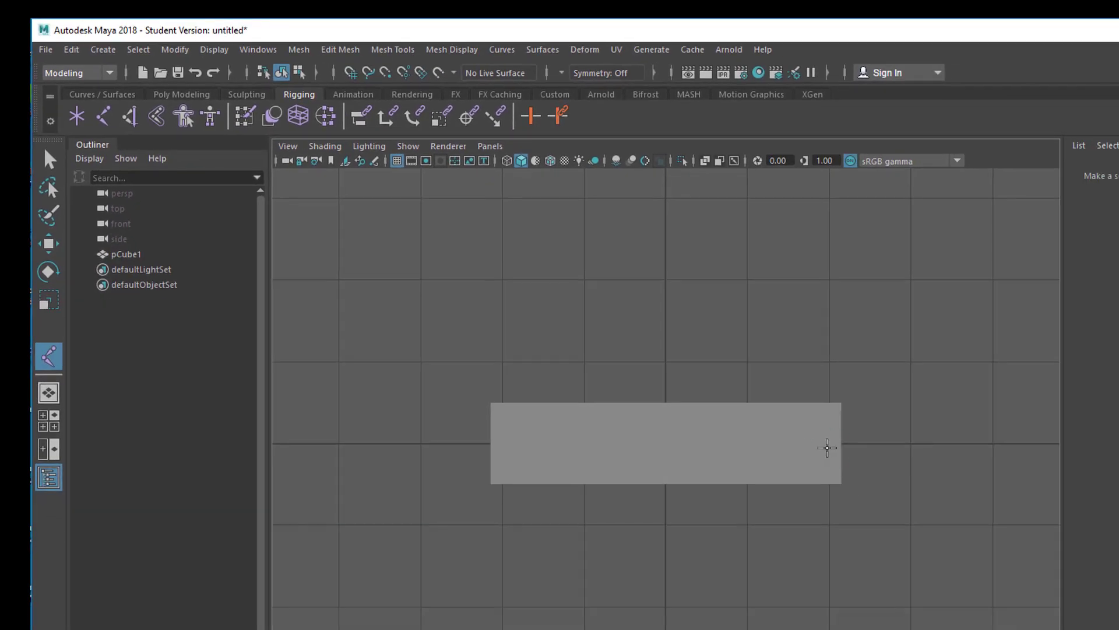
click(828, 447)
click(656, 446)
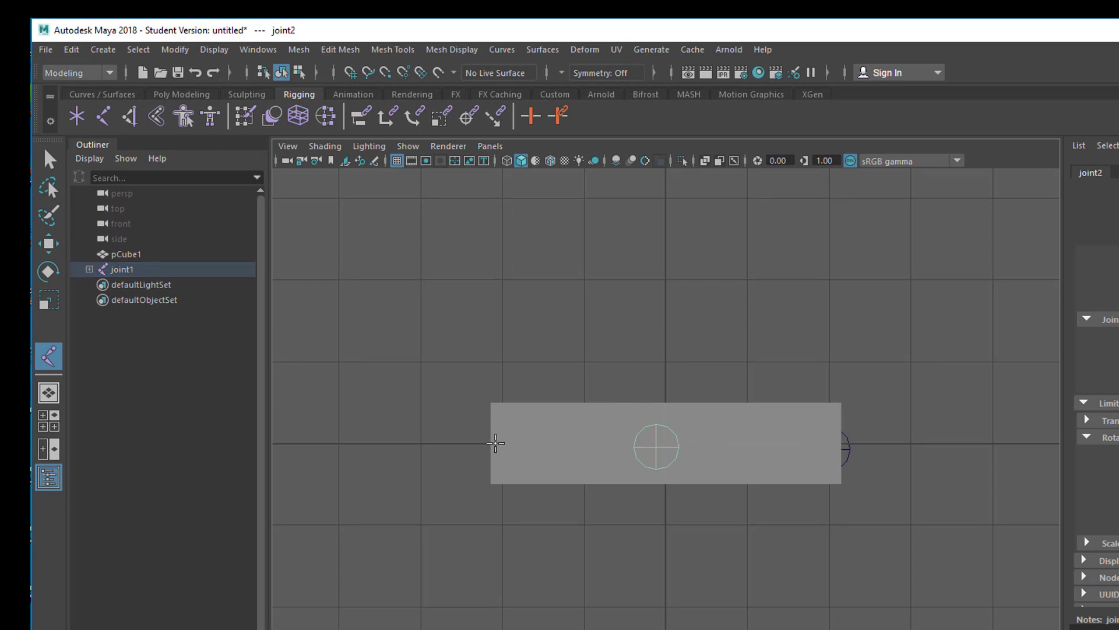
middle_click(503, 444)
key(Return)
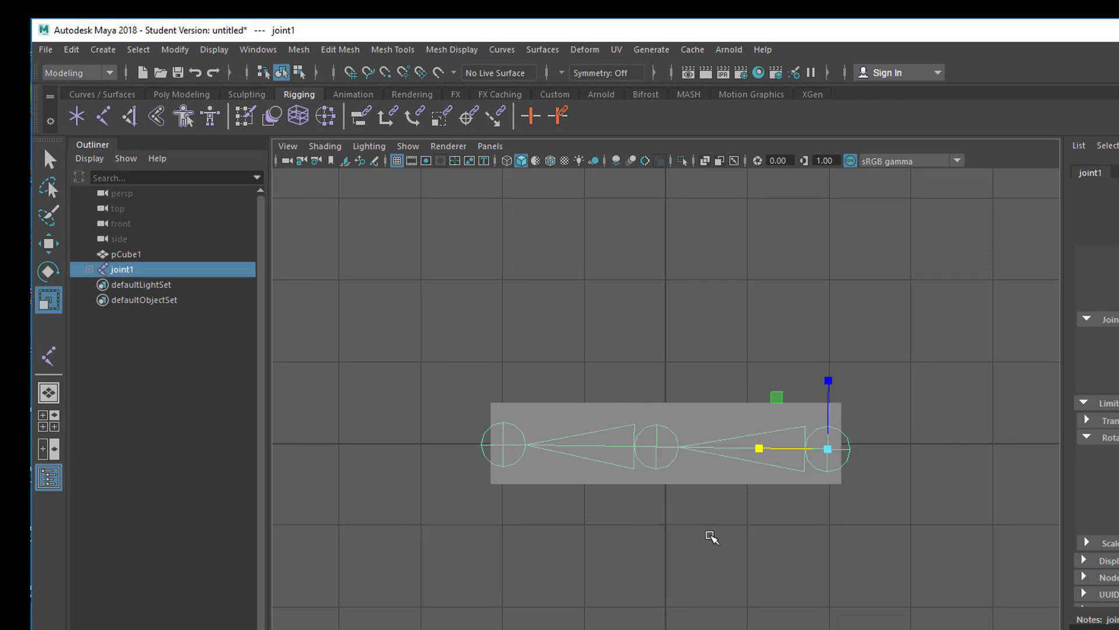
click(712, 413)
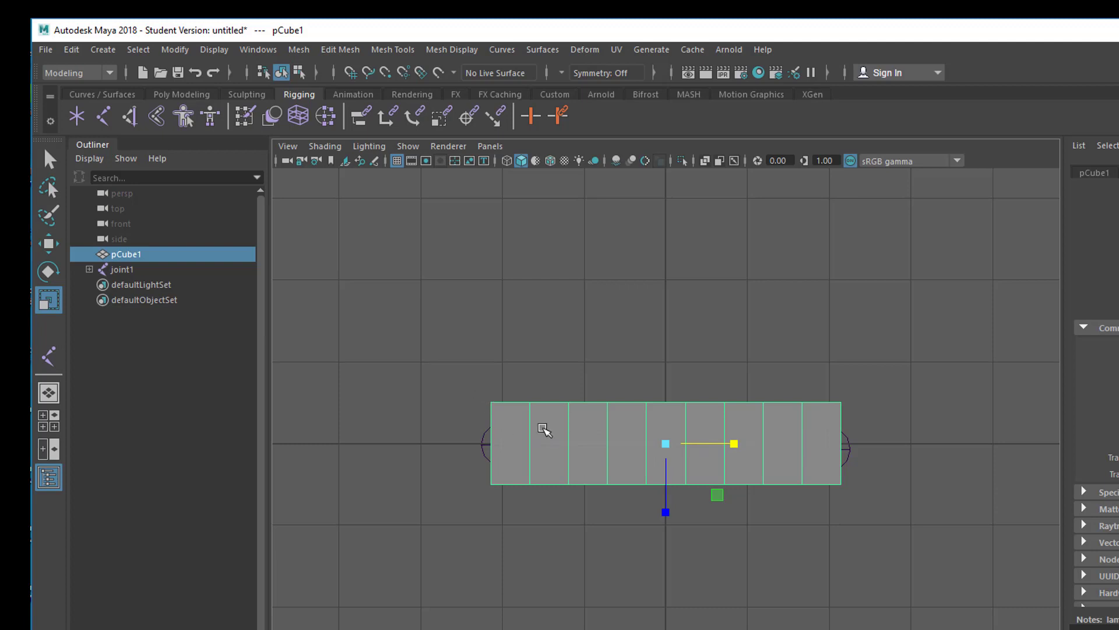
Put the cube in vertex mode and select the vertices at its left end.
right_click(569, 427)
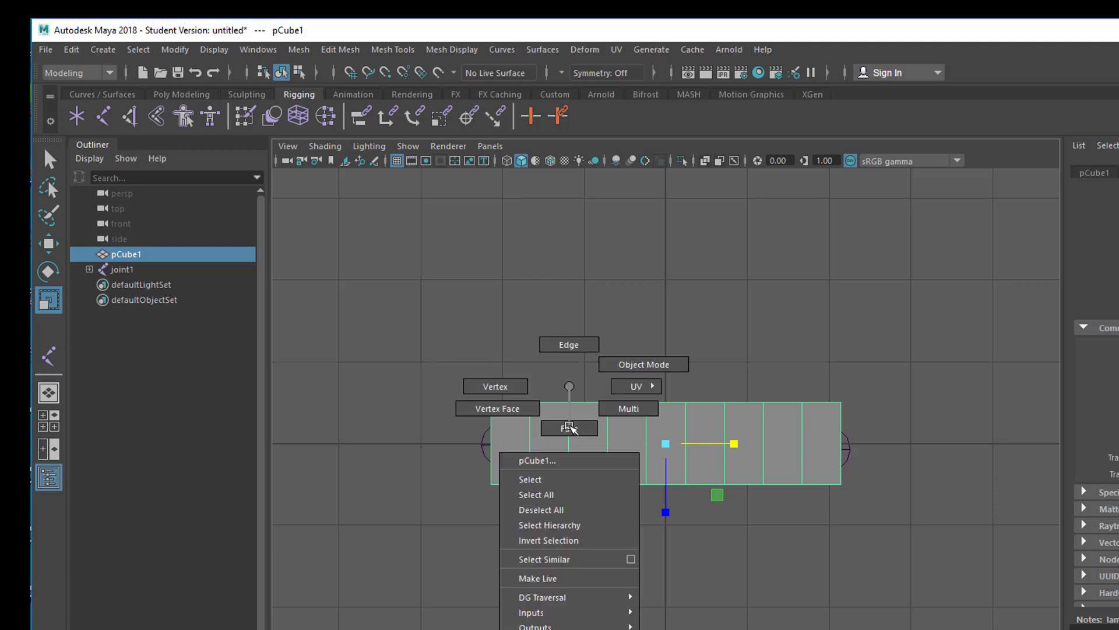
click(517, 387)
drag(460, 379, 627, 527)
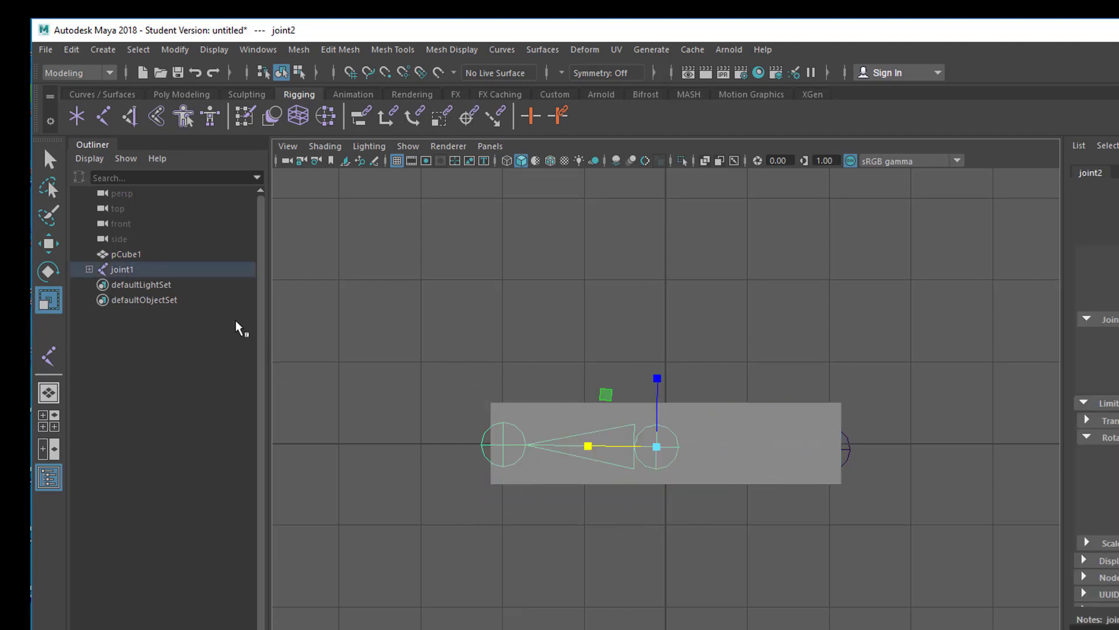
Select joint1 in the Outliner and turn off joint display in the viewport.
mouse_move(134, 274)
right_down()
mouse_move(150, 279)
mouse_move(128, 271)
right_up()
click(128, 271)
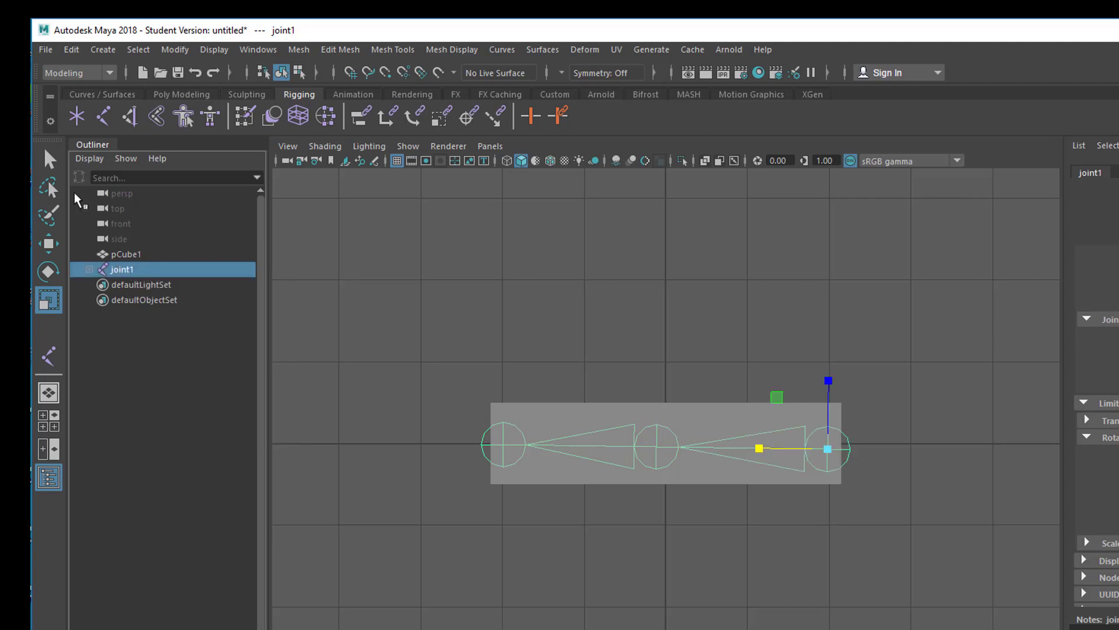
click(416, 149)
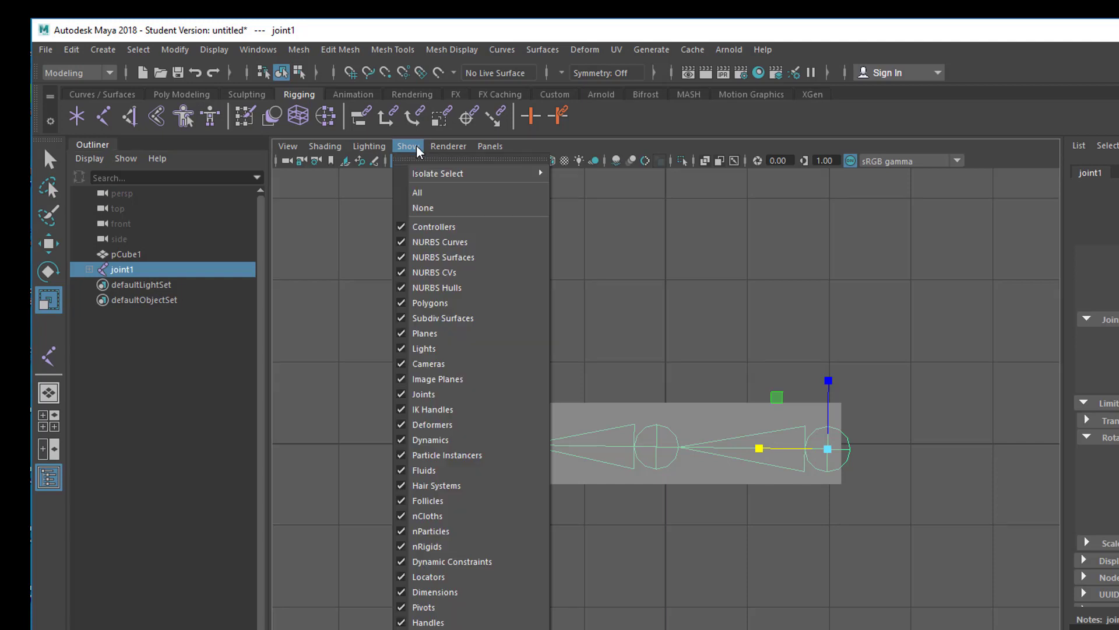
click(448, 395)
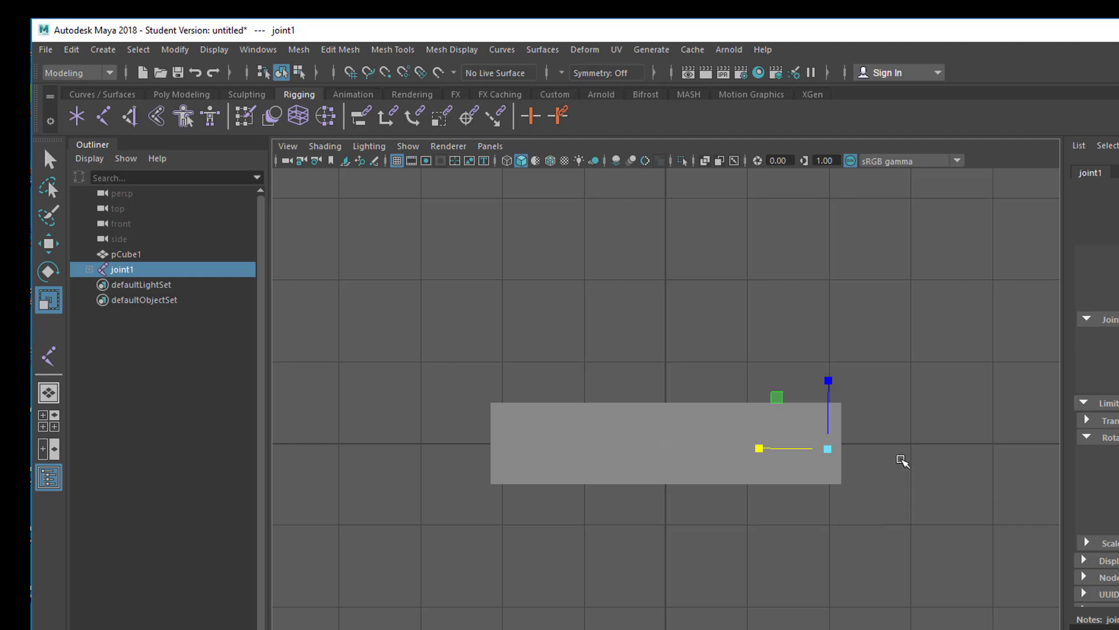
Select the cube's left-end vertices, rotate them counter-clockwise and move them downward.
click(657, 430)
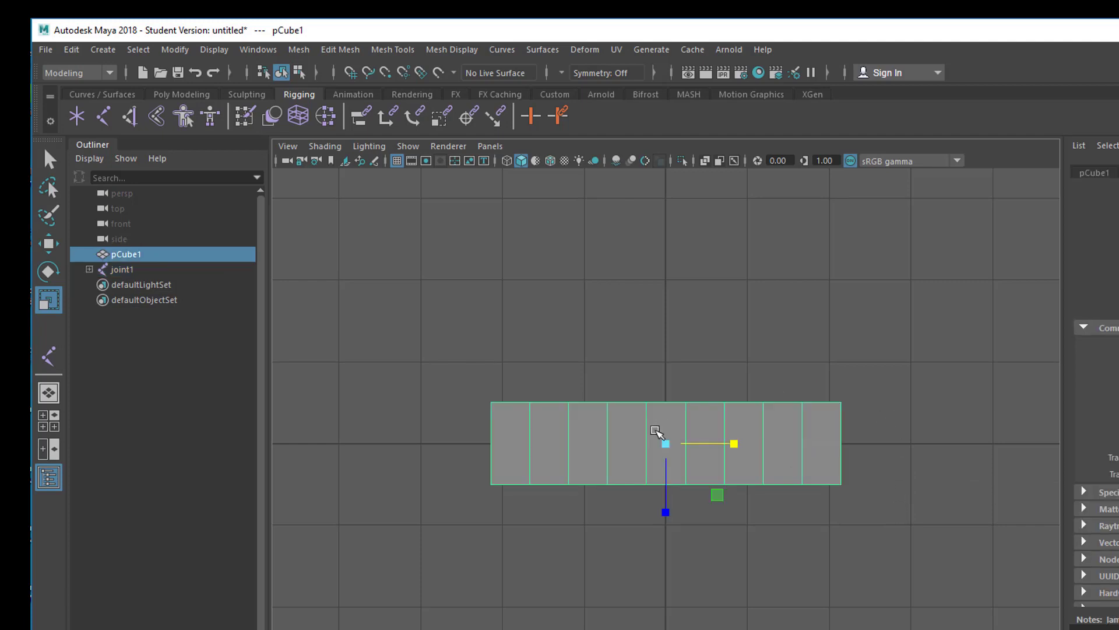
right_click(568, 434)
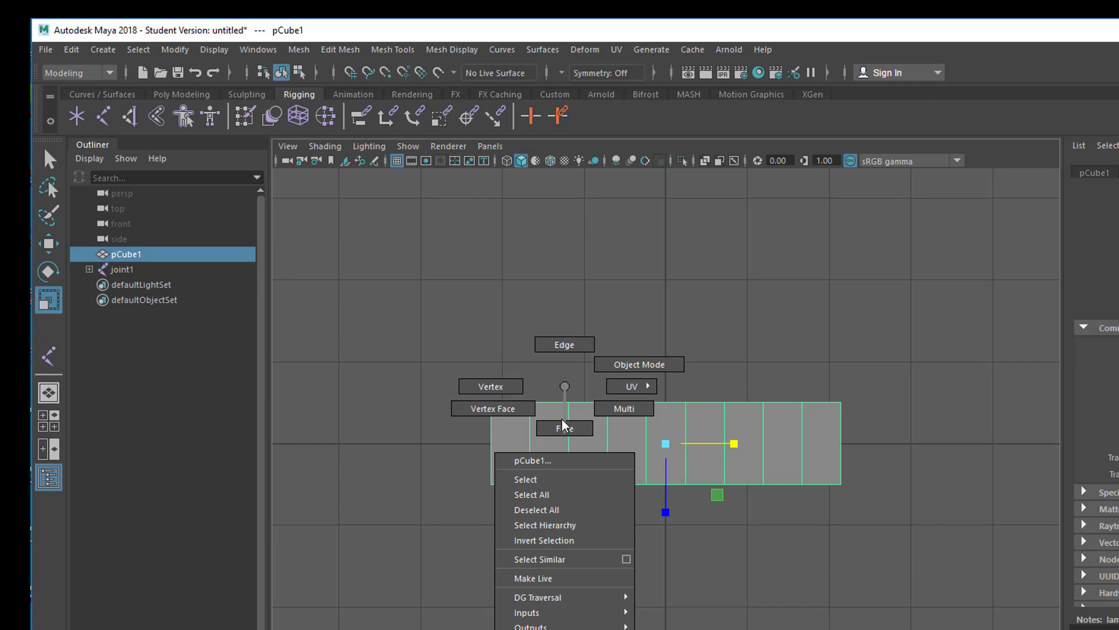
click(505, 387)
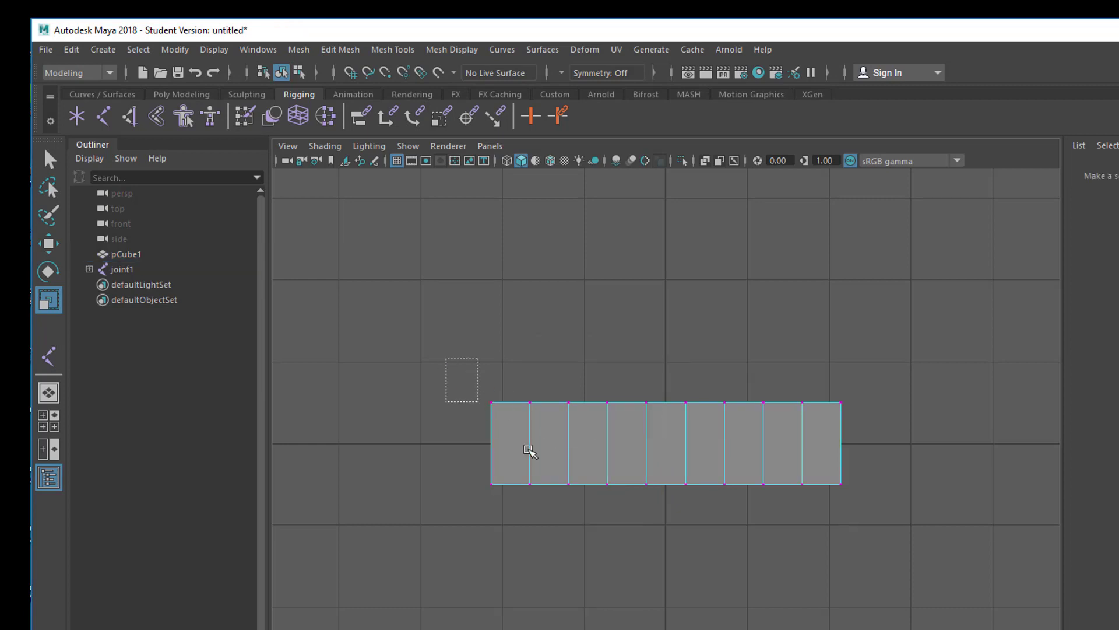
drag(529, 449, 614, 527)
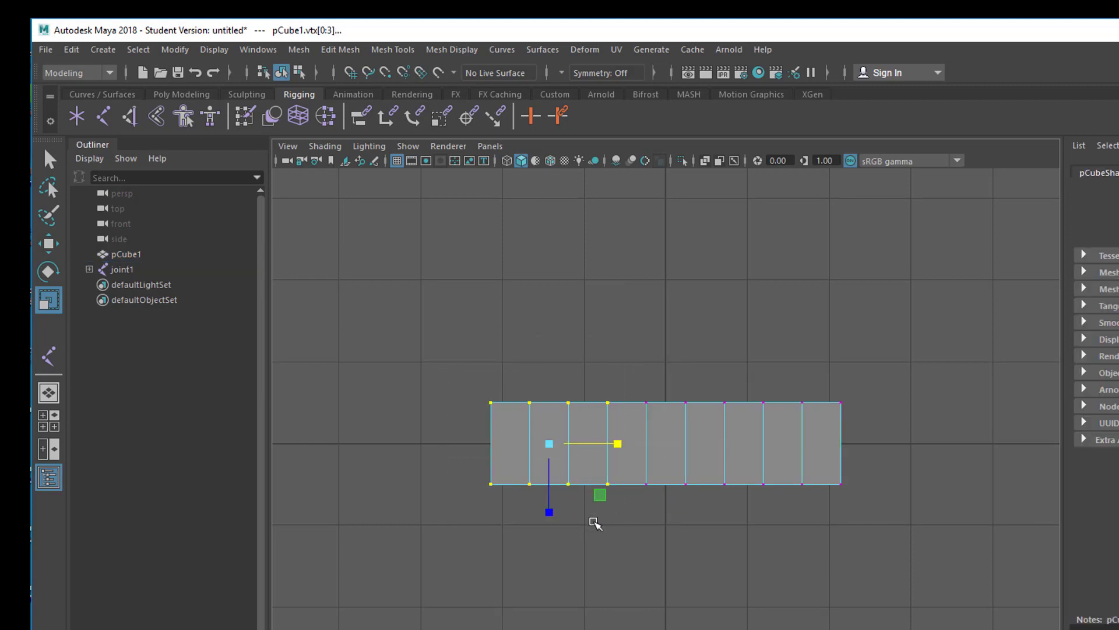
key(e)
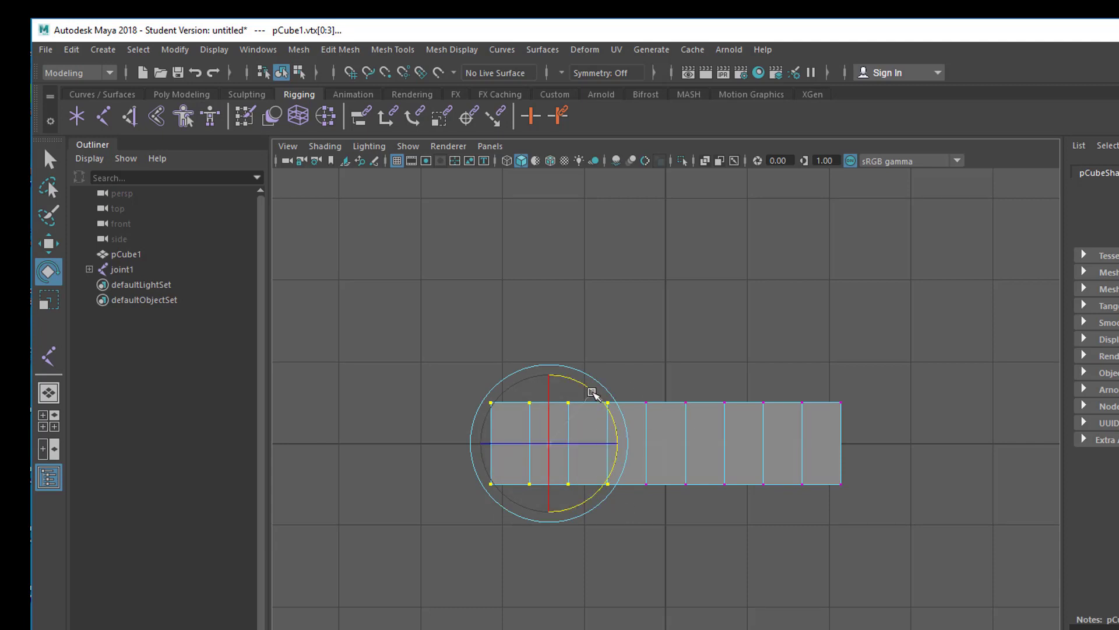
drag(592, 392, 538, 367)
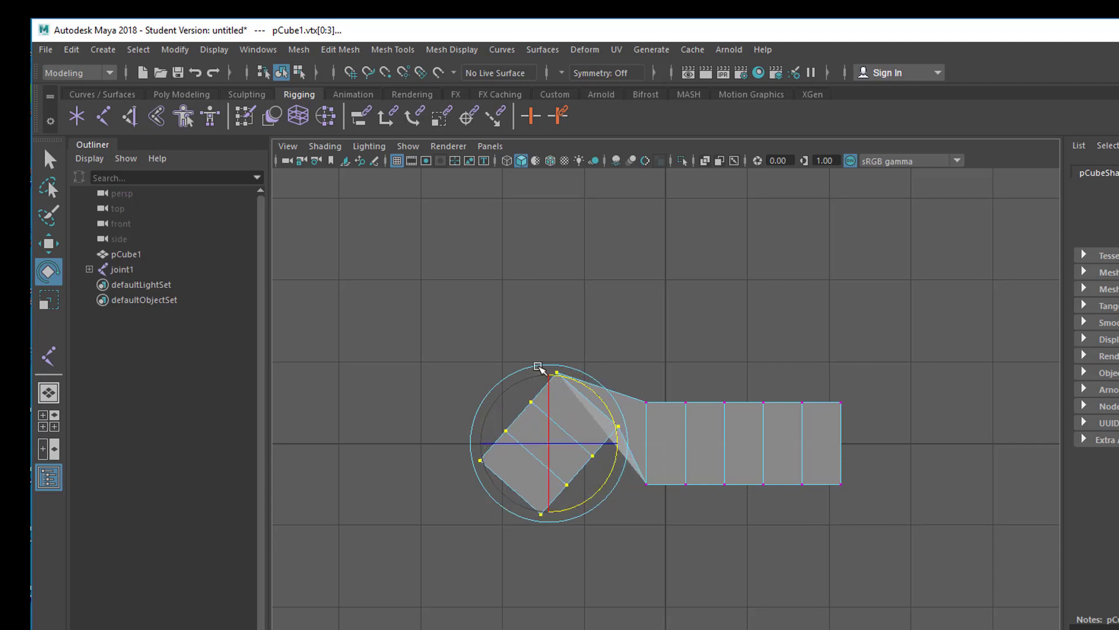
key(w)
drag(547, 528, 553, 581)
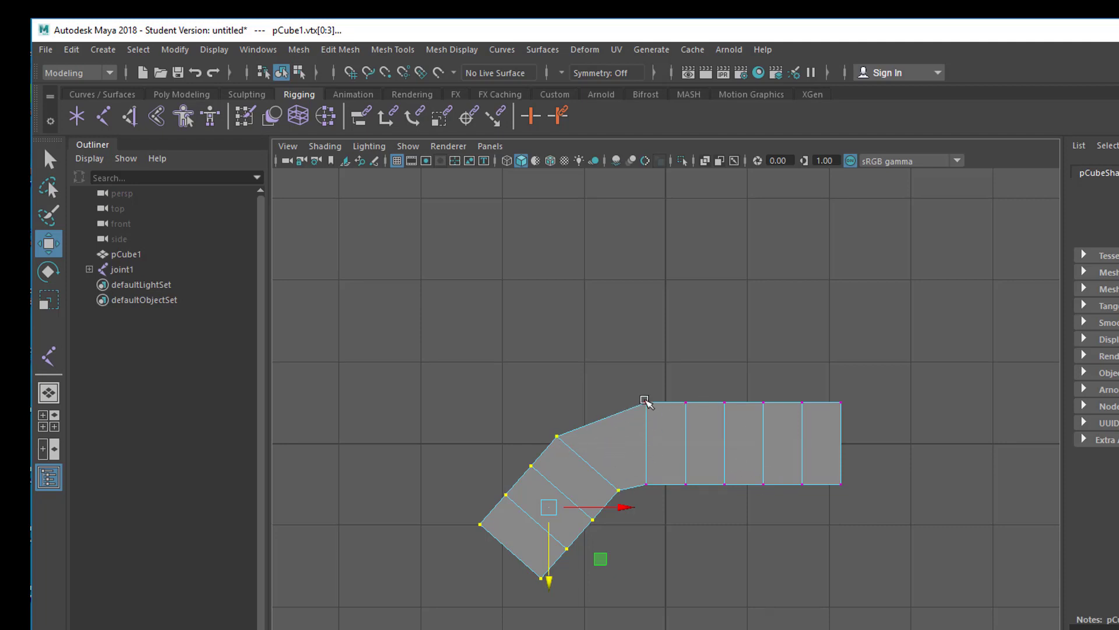
Try moving vtx[24] and the bent-section vertices, then undo until the mesh lies straight.
click(646, 401)
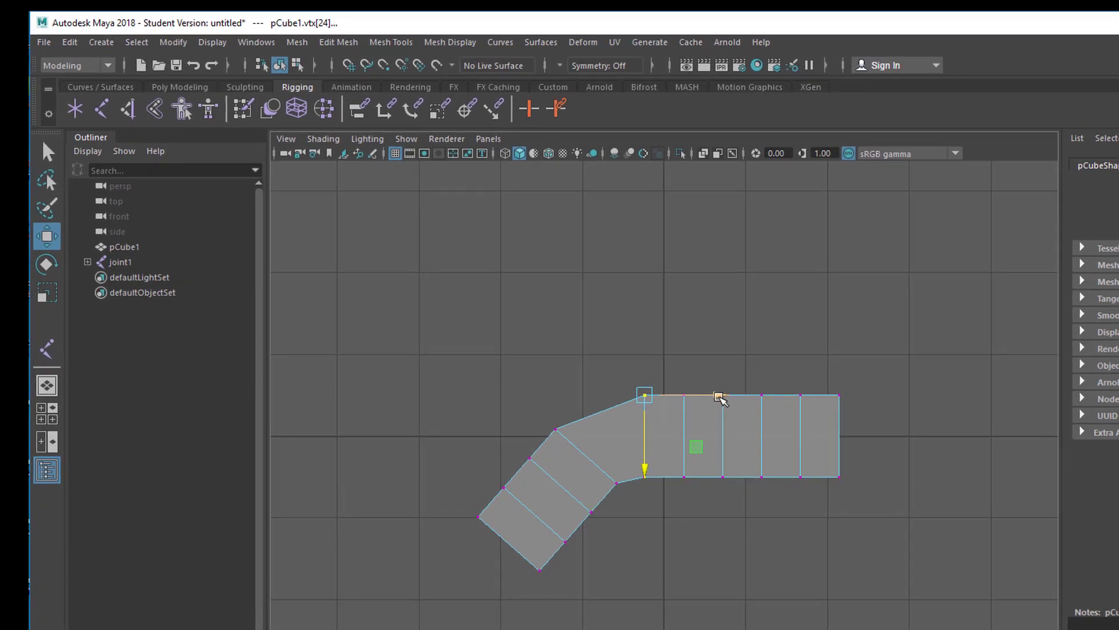
drag(721, 402, 690, 395)
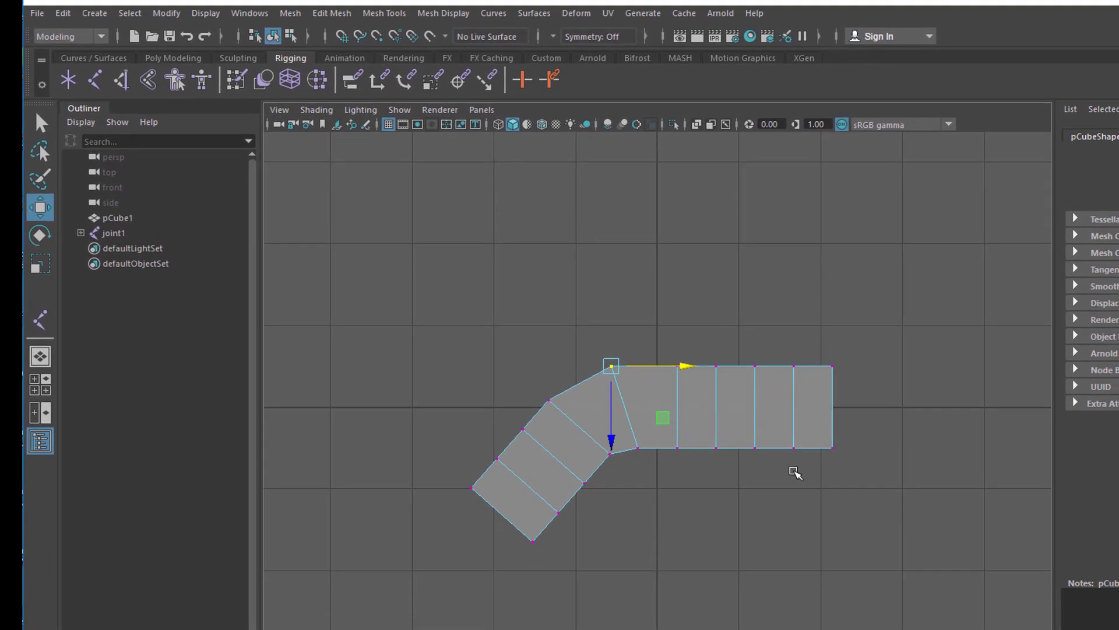
key(ctrl+z)
key(ctrl+z)
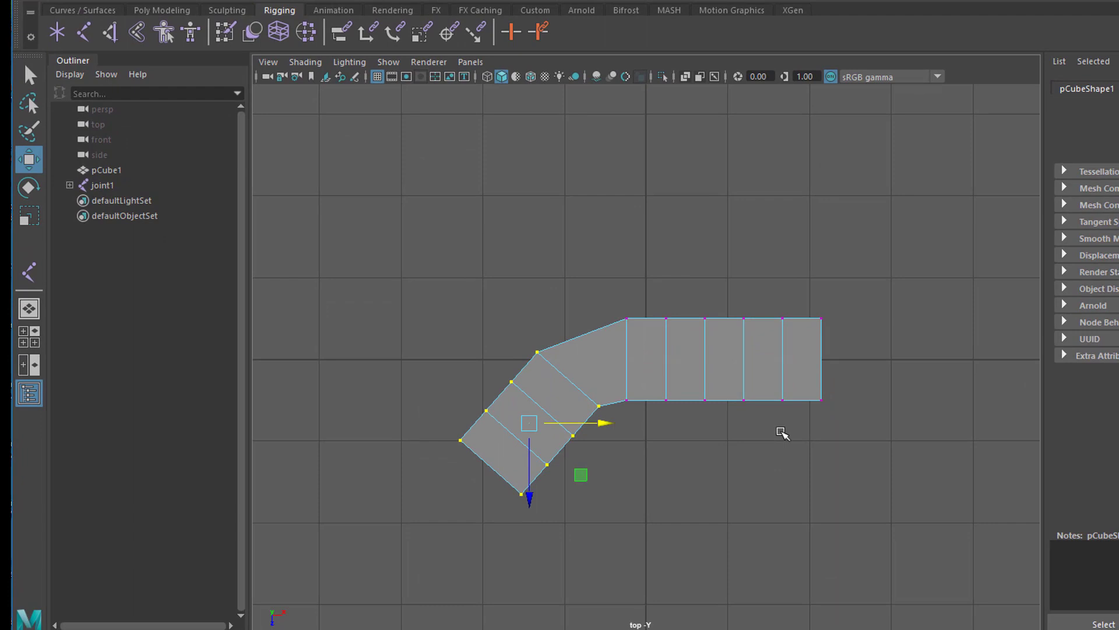
drag(523, 475, 508, 604)
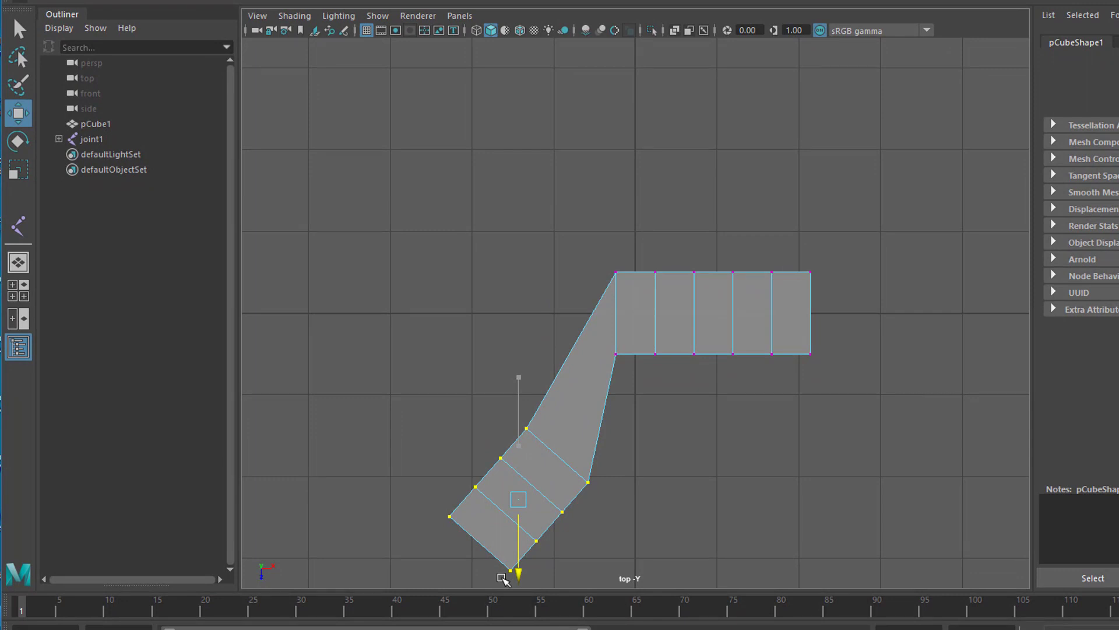
drag(502, 579, 508, 494)
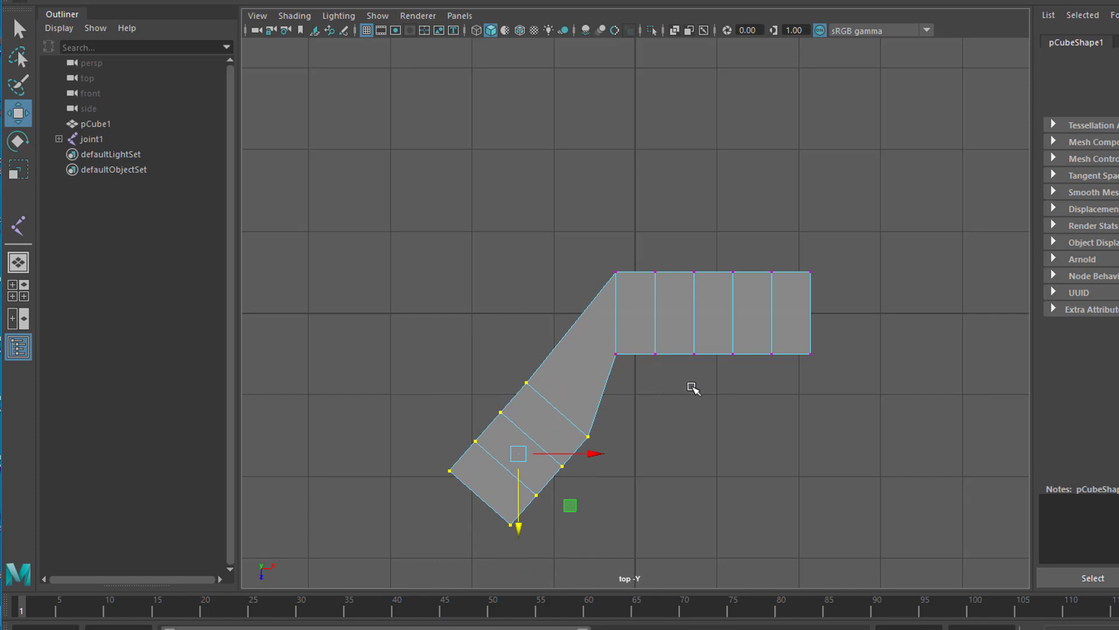
key(ctrl+z)
key(ctrl+z)
key(ctrl+z)
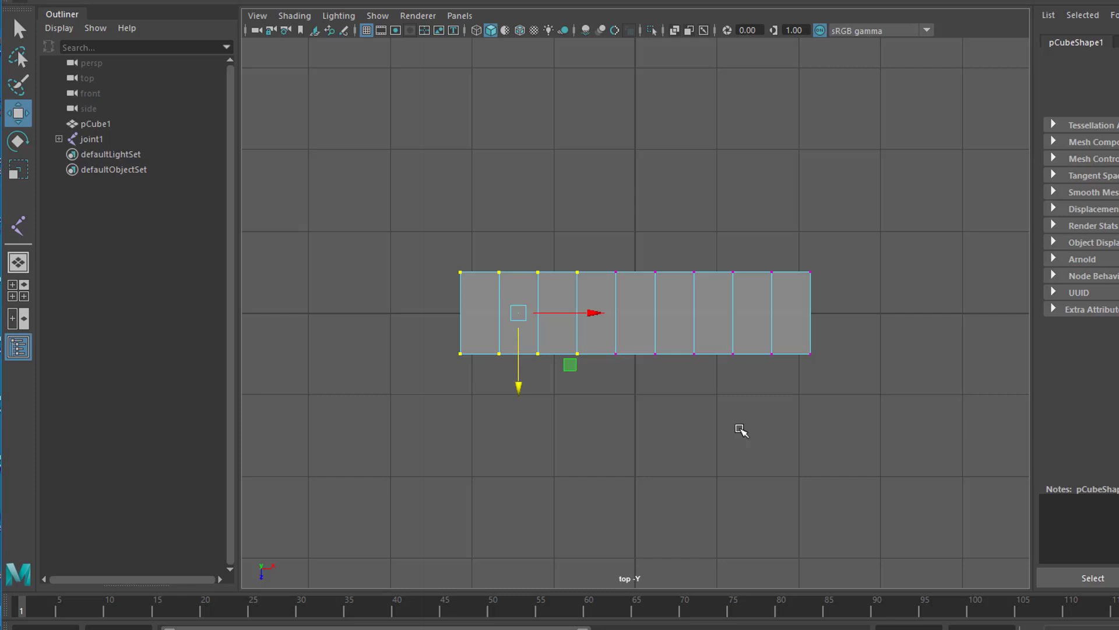
Select joint1, check its joint2 and joint3 children in the Outliner, and add pCube1.
key(ctrl+z)
key(ctrl+z)
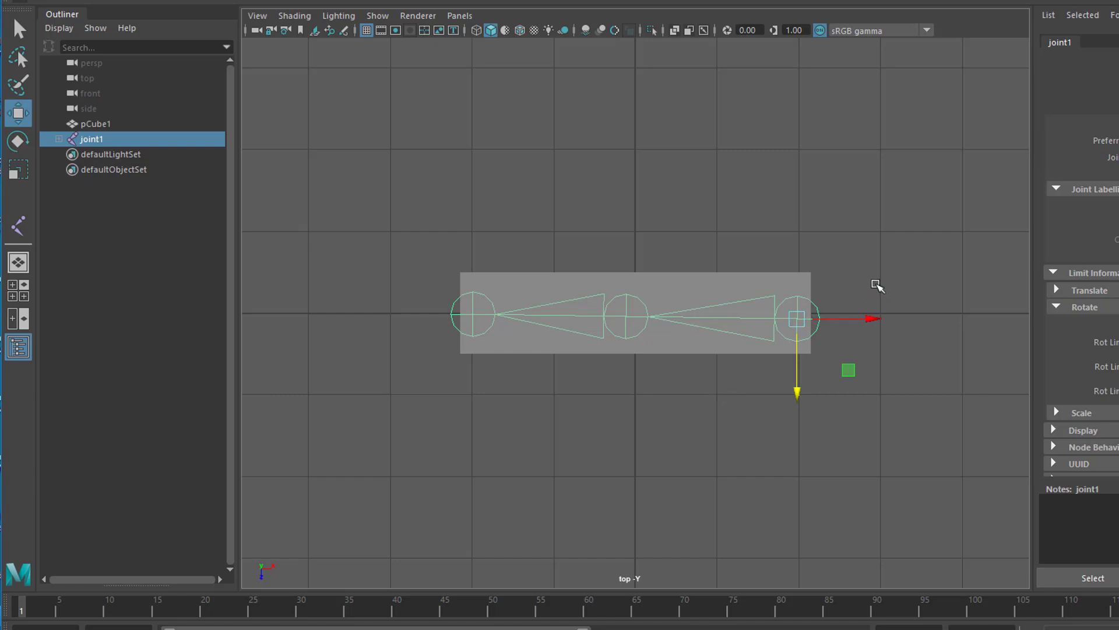
click(876, 287)
click(801, 313)
click(59, 138)
click(68, 154)
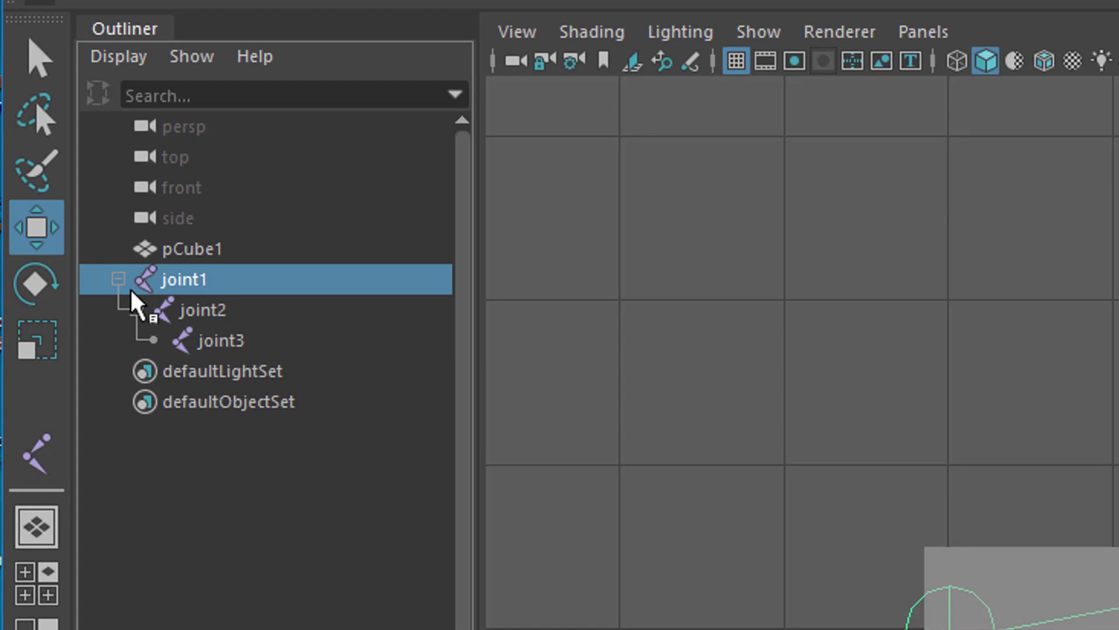
click(118, 278)
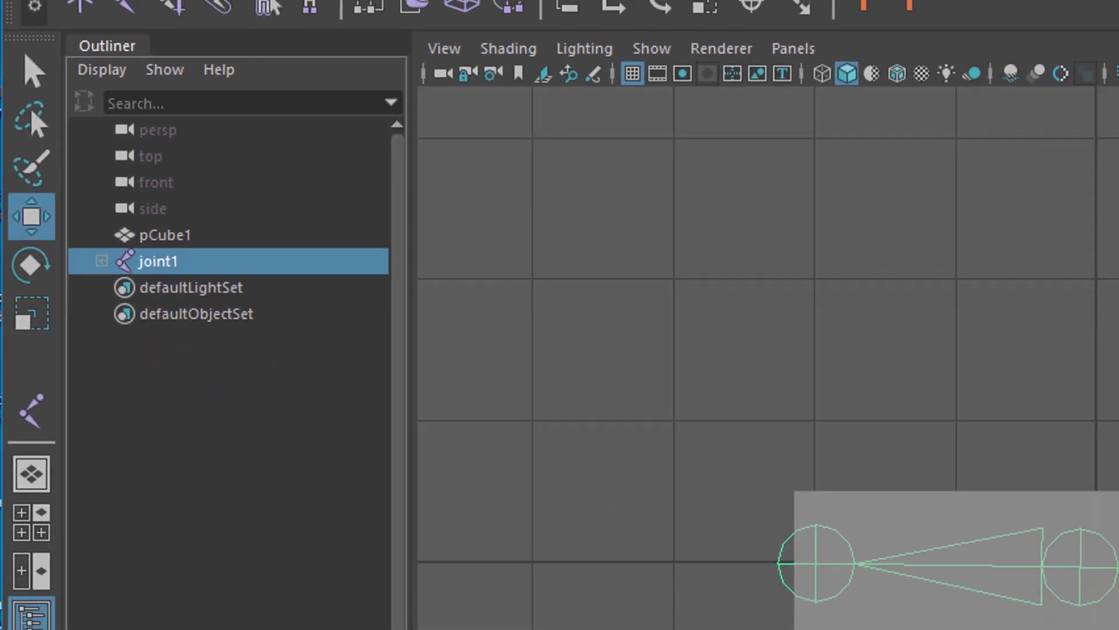
shift+click(1113, 518)
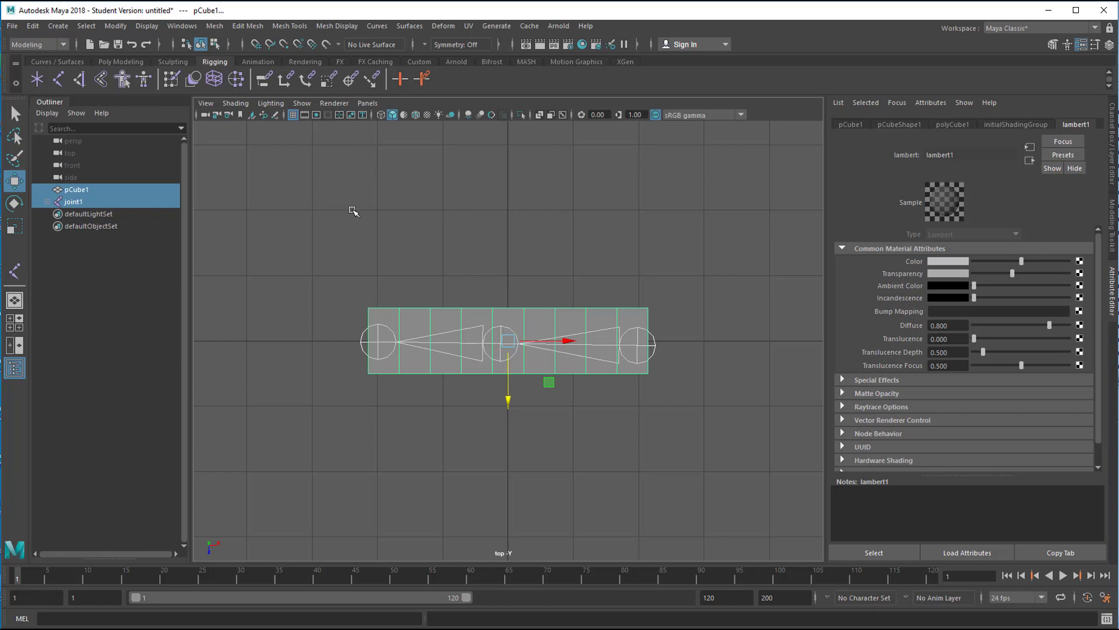
Switch to the Rigging menu set and use Skin > Bind Skin on pCube1 and joint1.
click(62, 46)
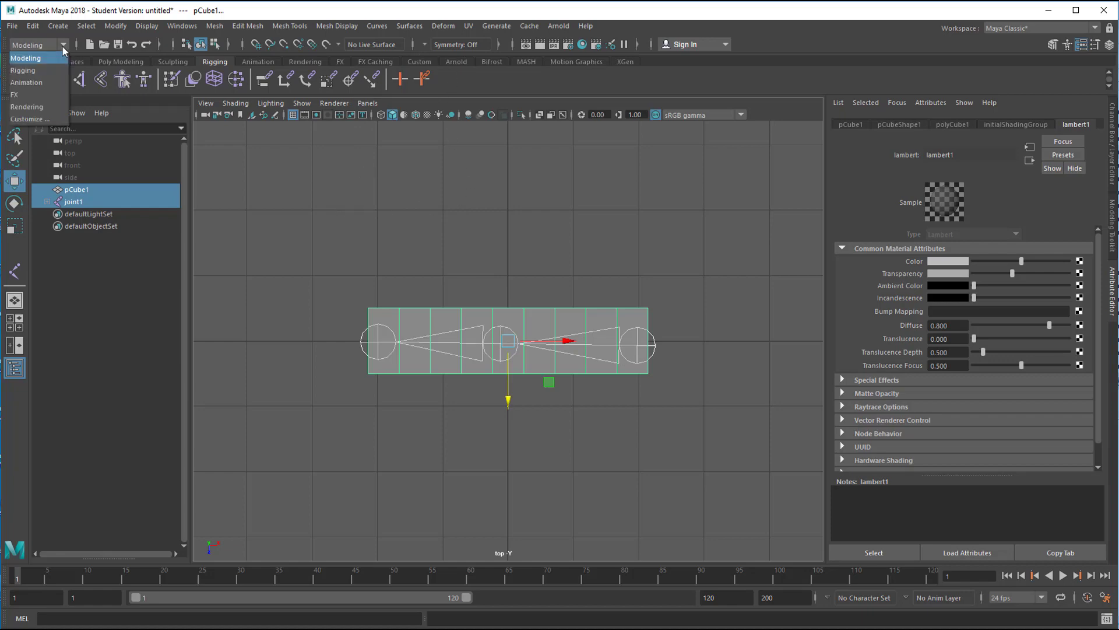
click(47, 69)
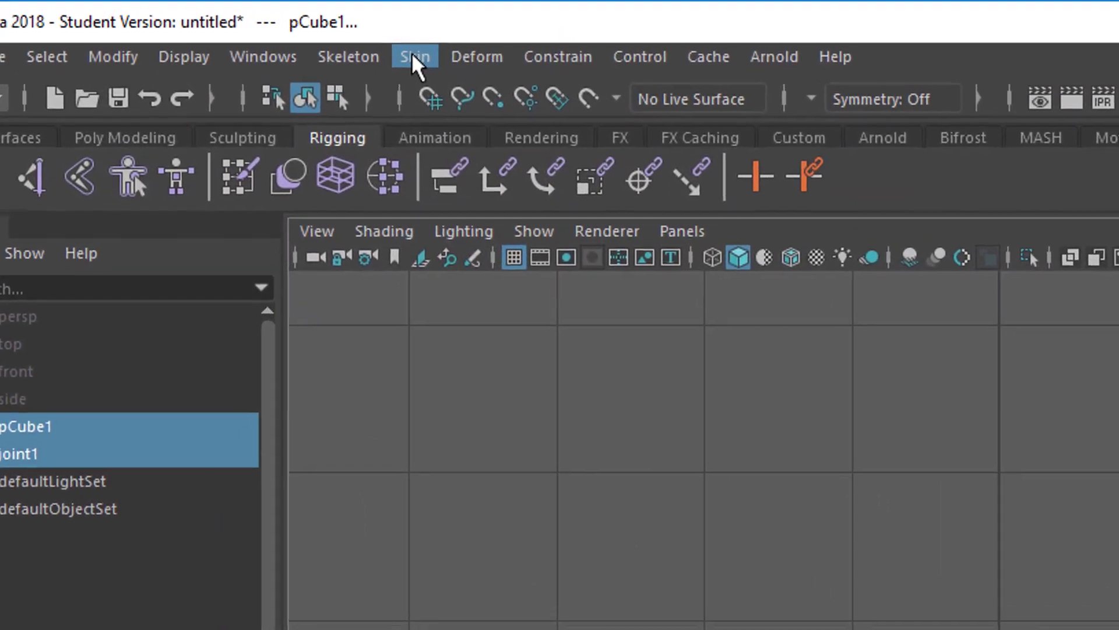
click(414, 57)
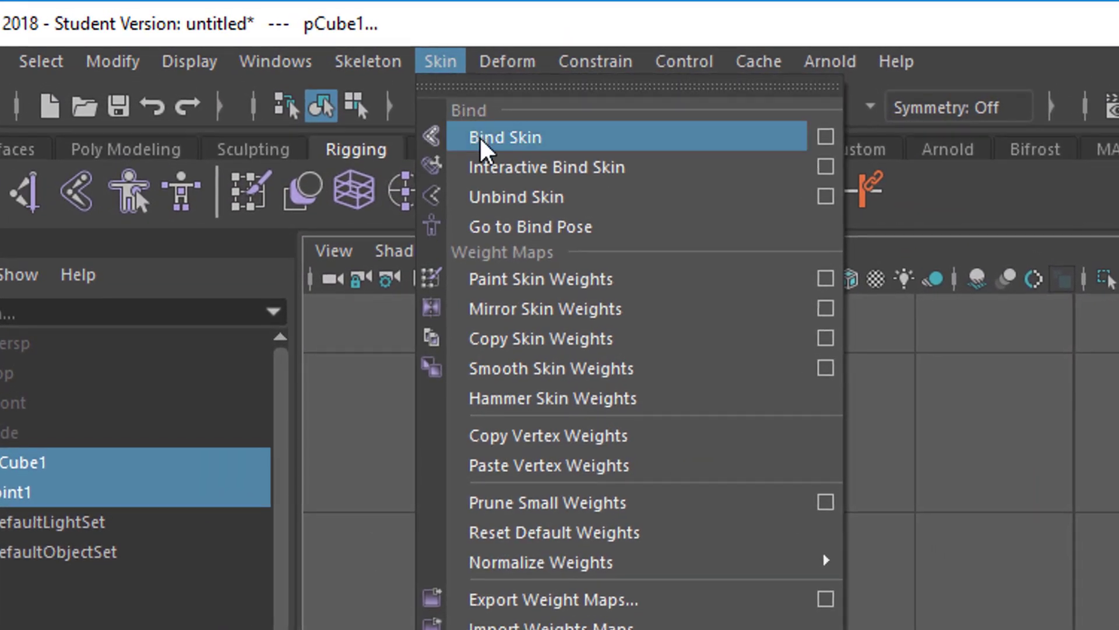
click(479, 137)
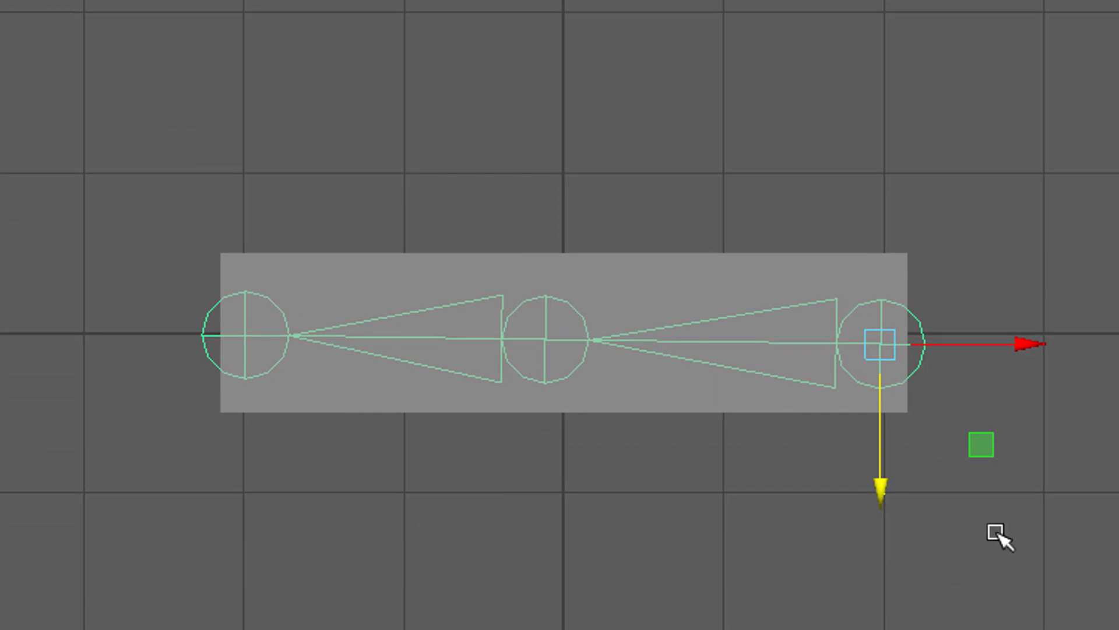
Rotate the middle joint to swing the limb down-left, redoing the bend once.
click(545, 306)
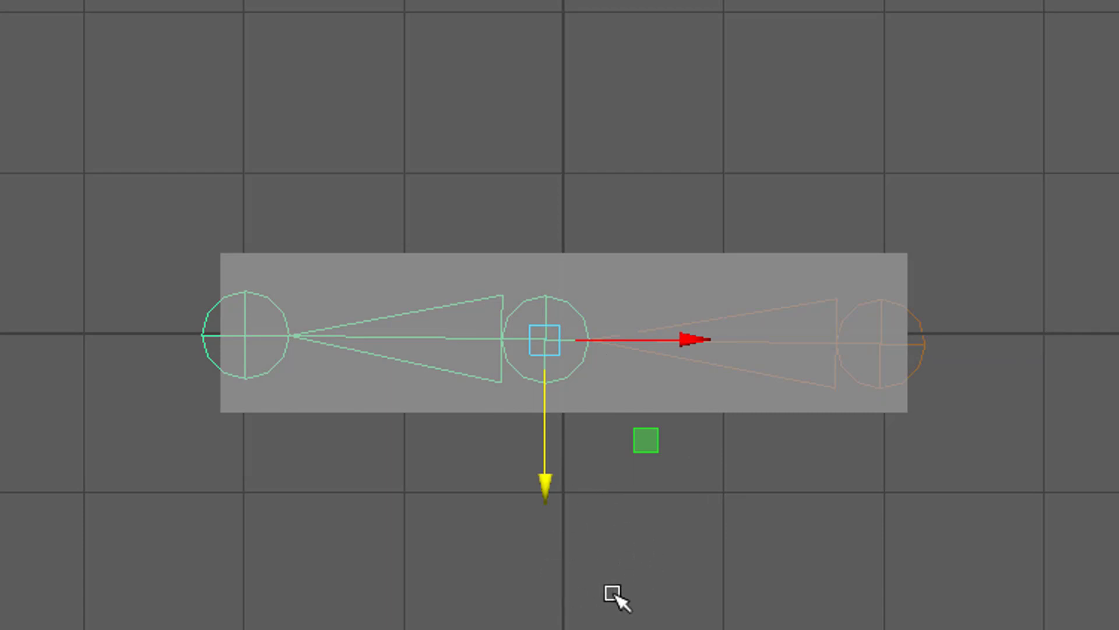
key(e)
drag(659, 269, 637, 408)
key(w)
key(ctrl+z)
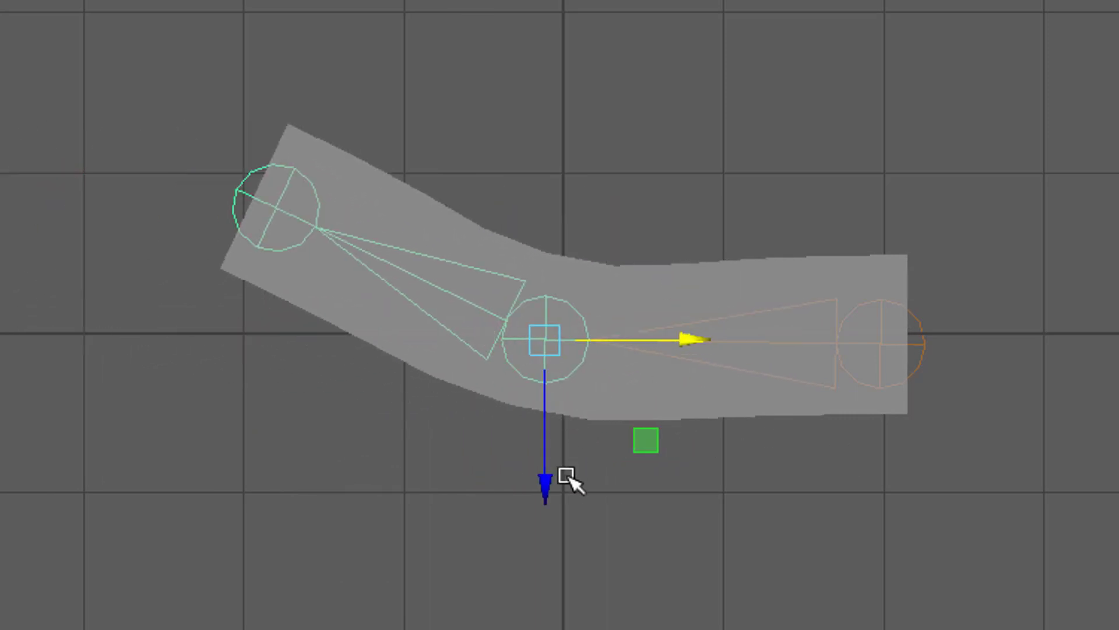
key(e)
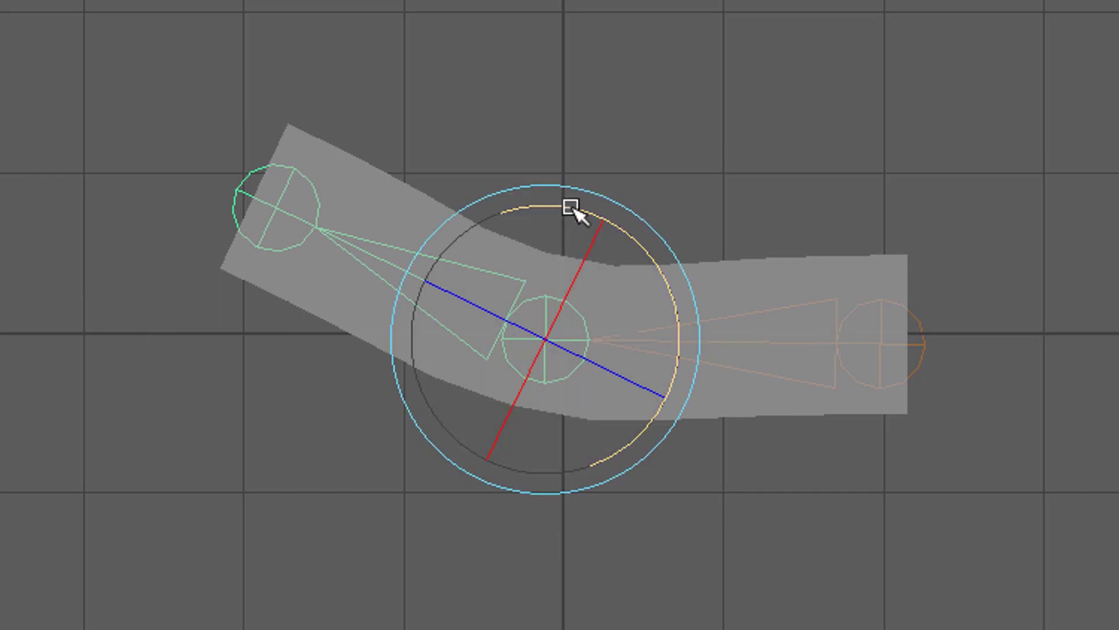
drag(573, 217, 463, 402)
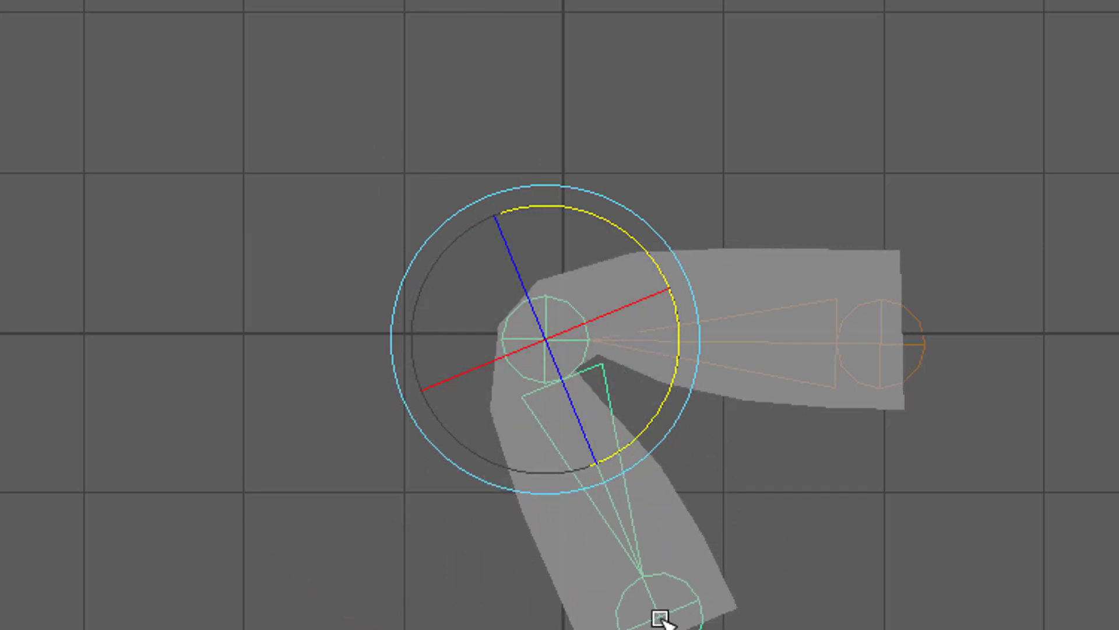
Zoom in on the middle joint and rotate it further to deepen the bend.
scroll(779, 575, up, 5)
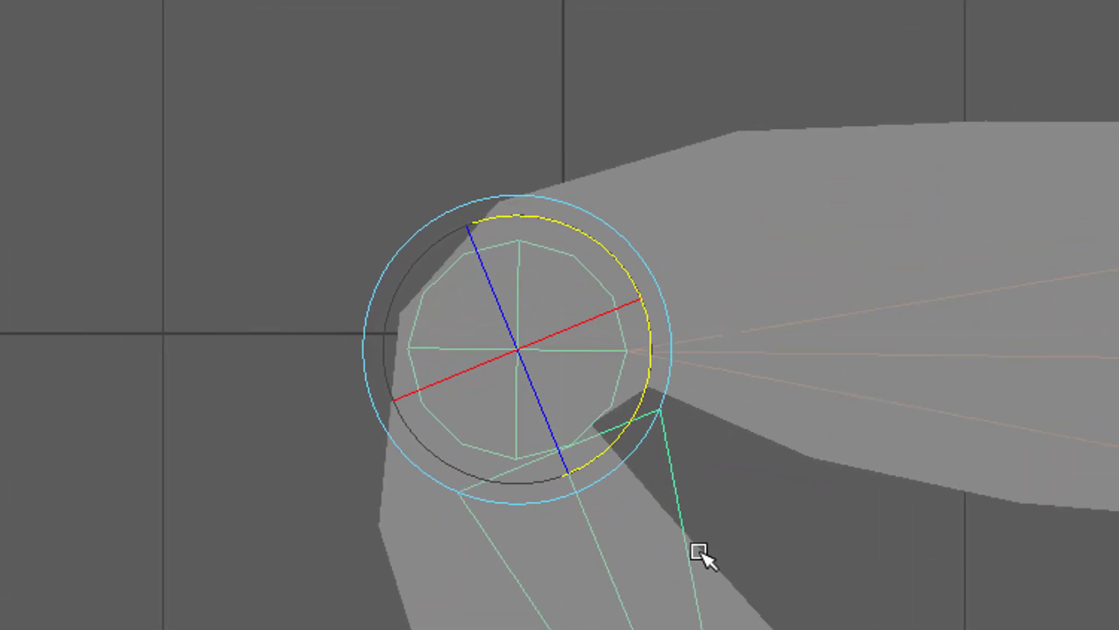
alt+middle_drag(699, 554, 521, 263)
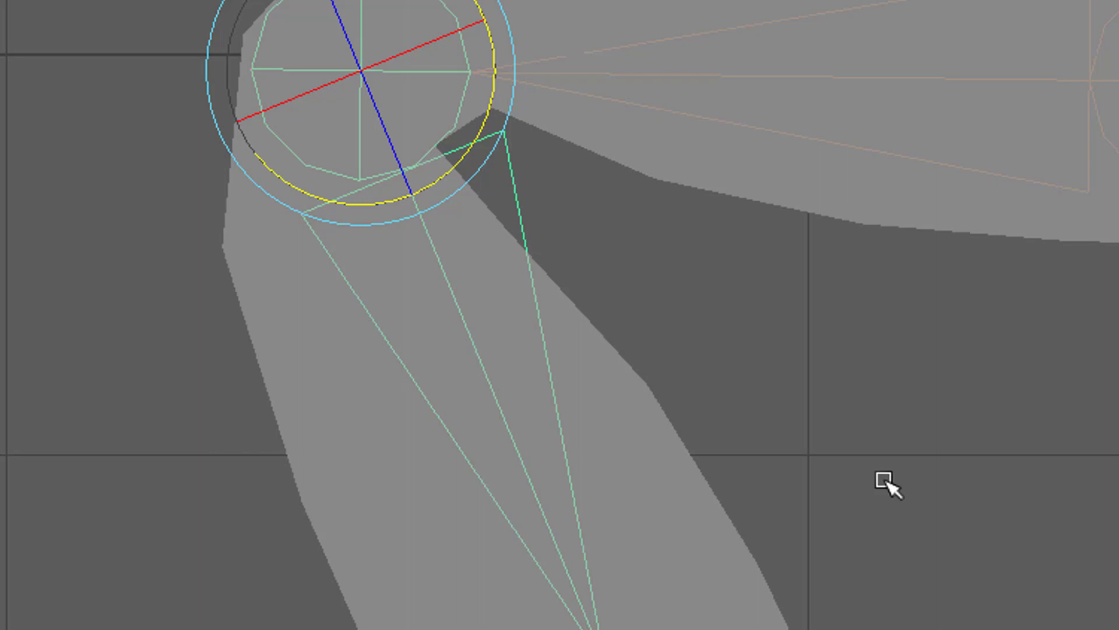
middle_drag(890, 488, 907, 624)
middle_drag(749, 542, 920, 592)
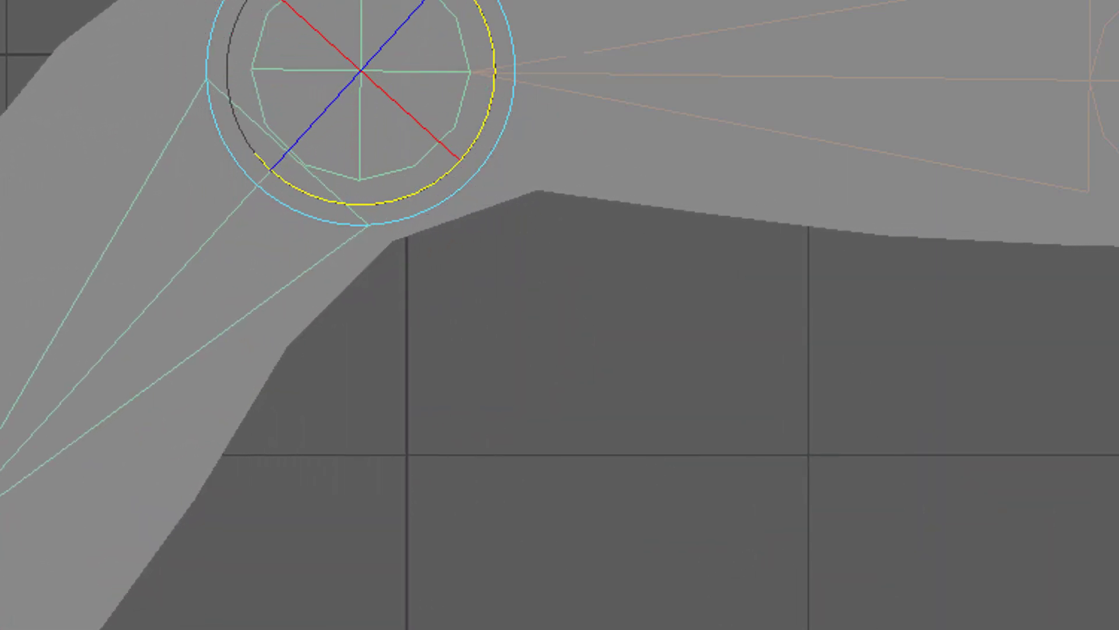
scroll(920, 592, down, 5)
scroll(562, 332, up, 3)
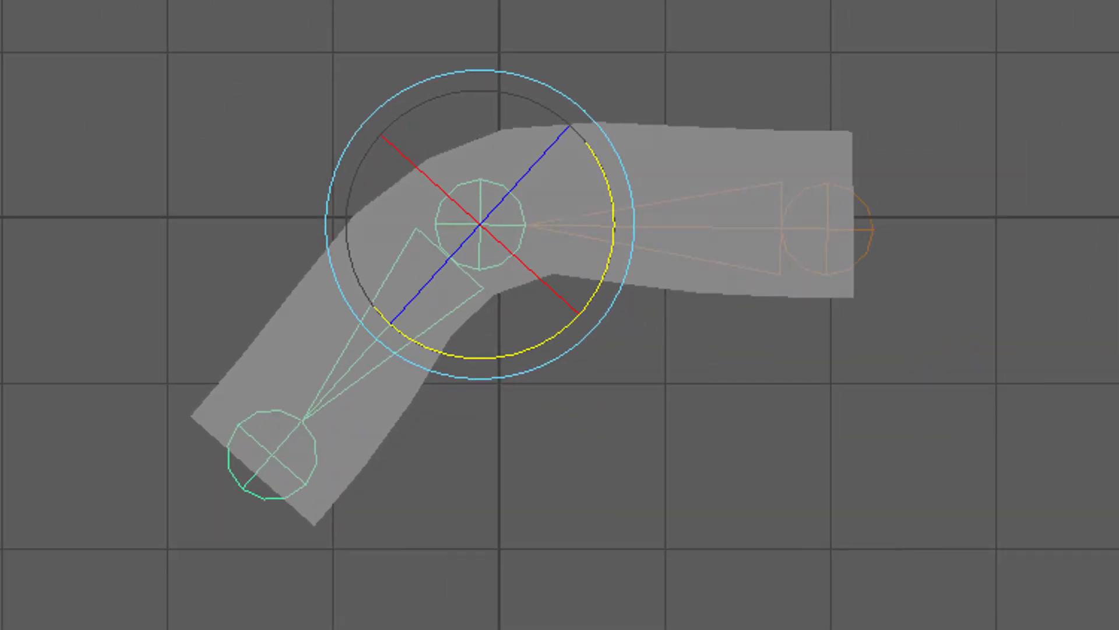
In the perspective view, pick-walk to the end joint and rotate it to bend the mesh tip.
key(space)
key(space)
alt+drag(575, 518, 415, 595)
alt+right_drag(415, 595, 1092, 549)
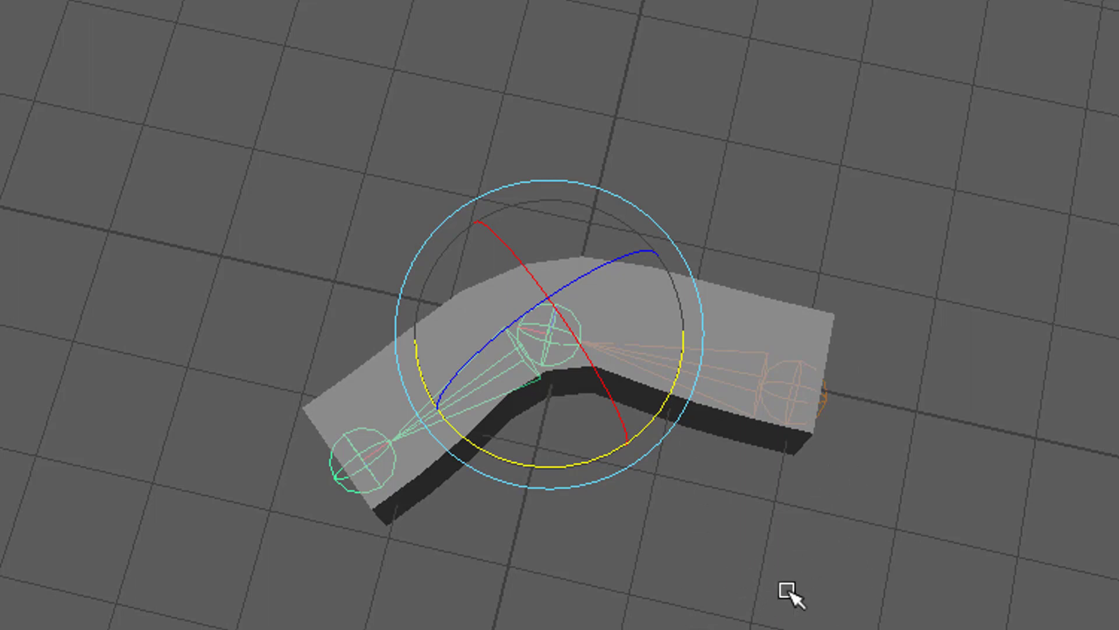
alt+drag(777, 606, 830, 522)
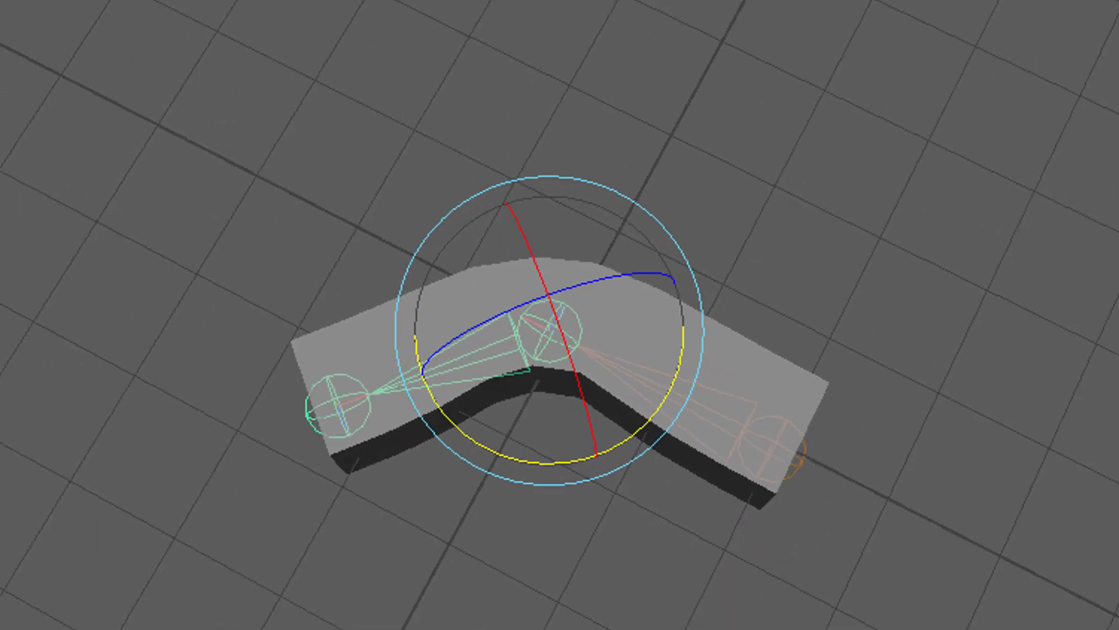
key(Down)
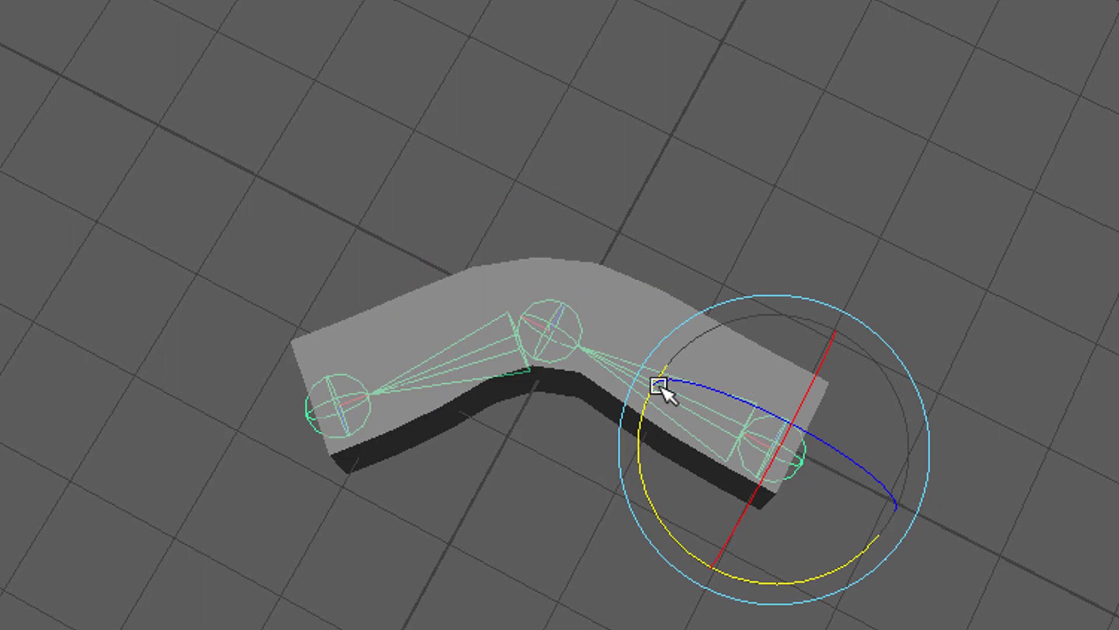
drag(643, 402, 658, 368)
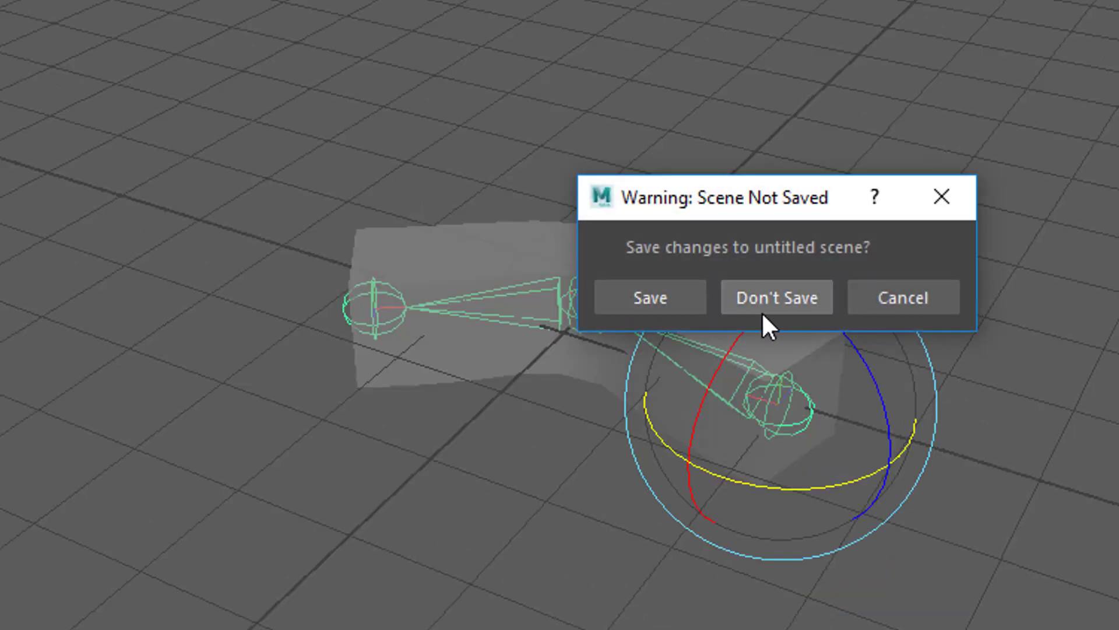
Discard the unsaved scene and maximize the front view in the new empty scene.
click(775, 297)
key(space)
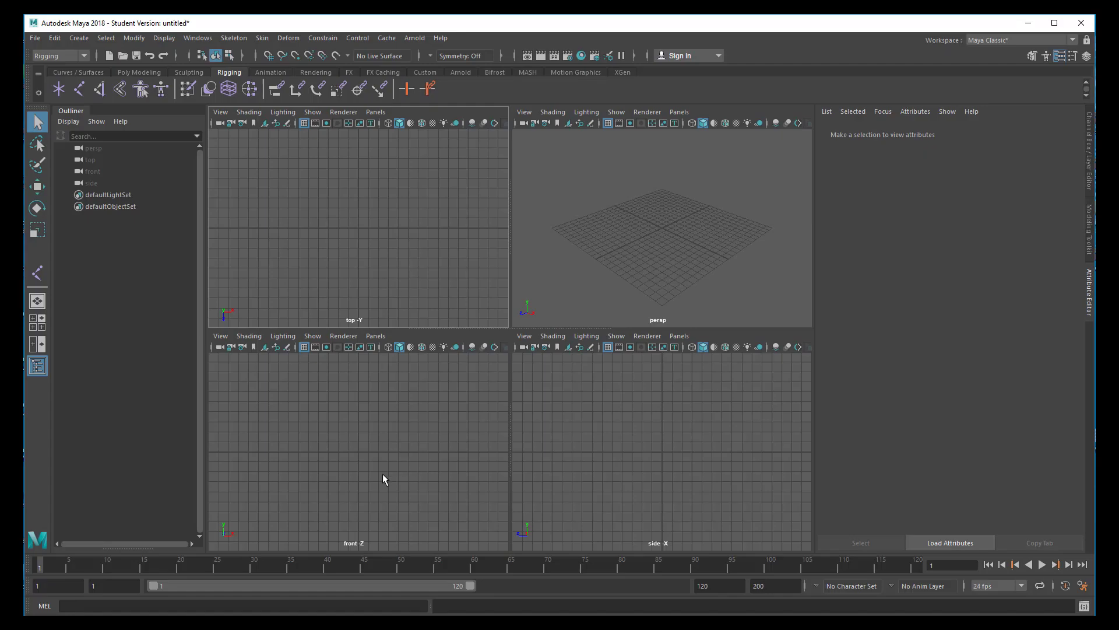
key(space)
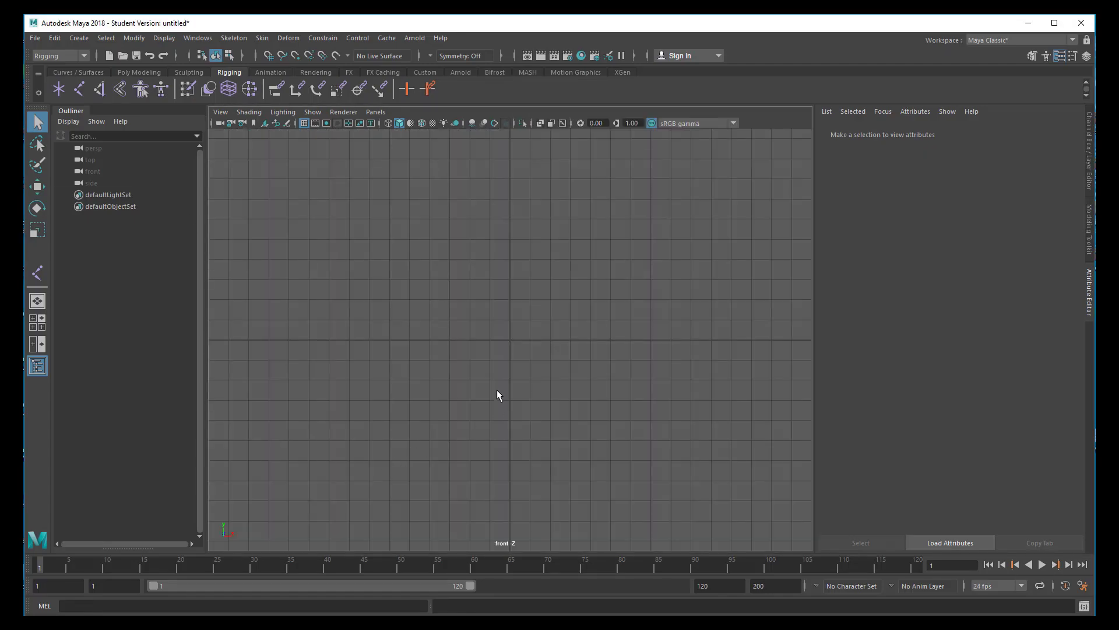
Draw a five-joint finger chain in the front view, curving down toward the leftmost fingertip.
click(81, 91)
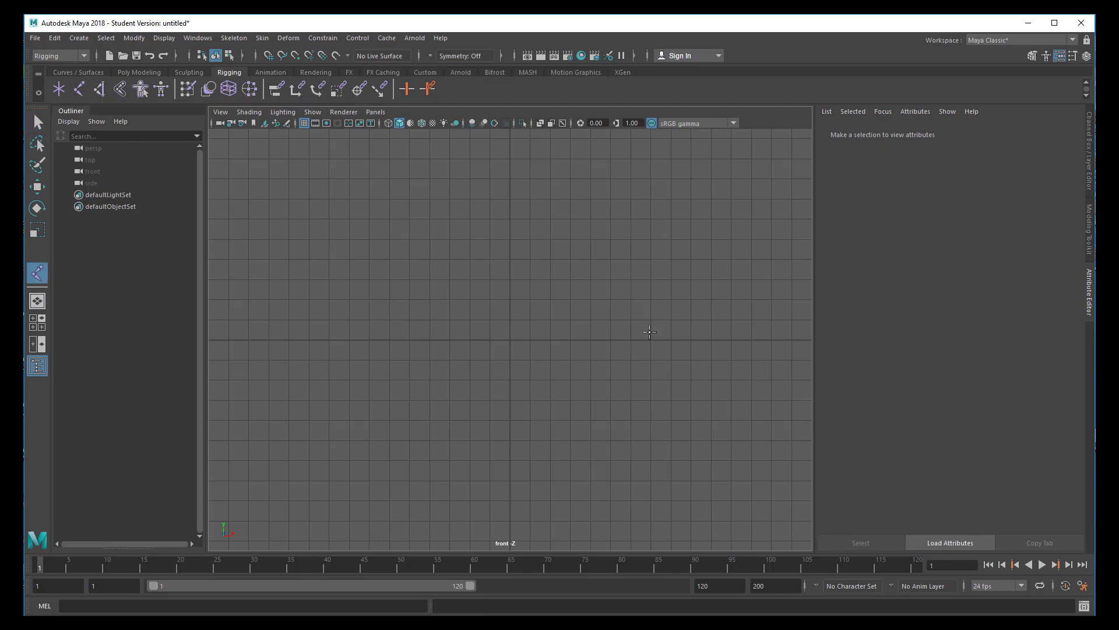
click(666, 331)
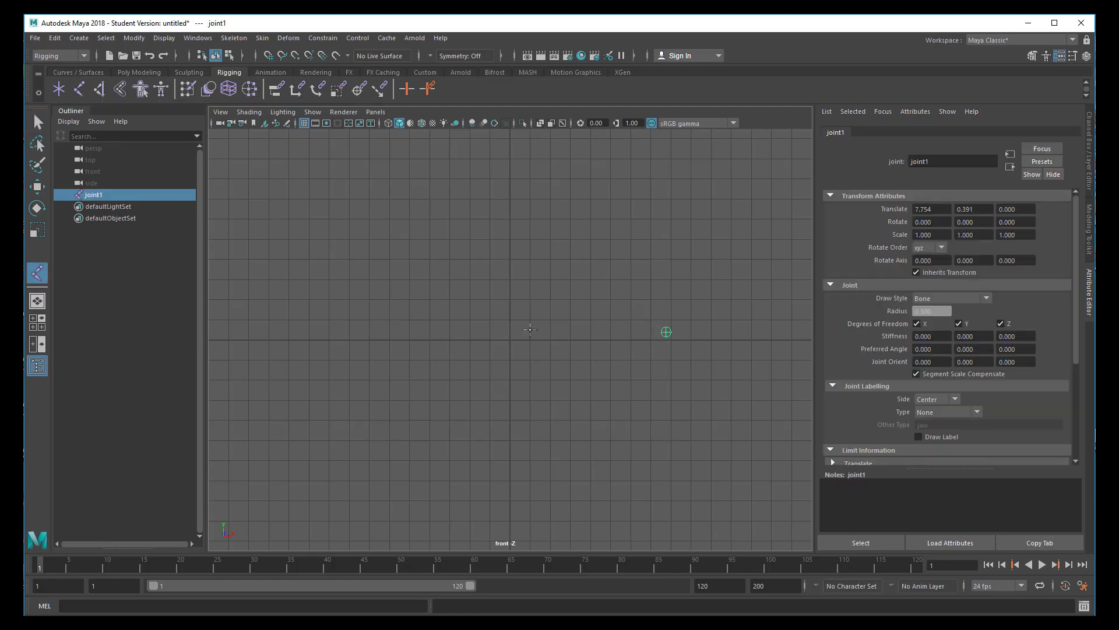
click(528, 326)
click(444, 338)
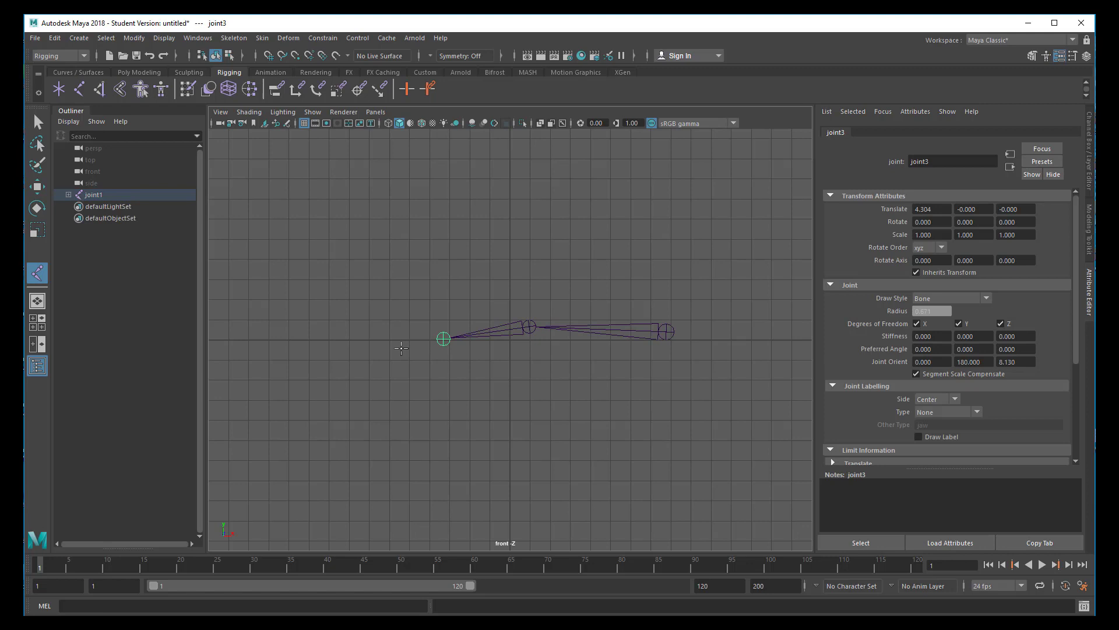
click(392, 361)
click(366, 387)
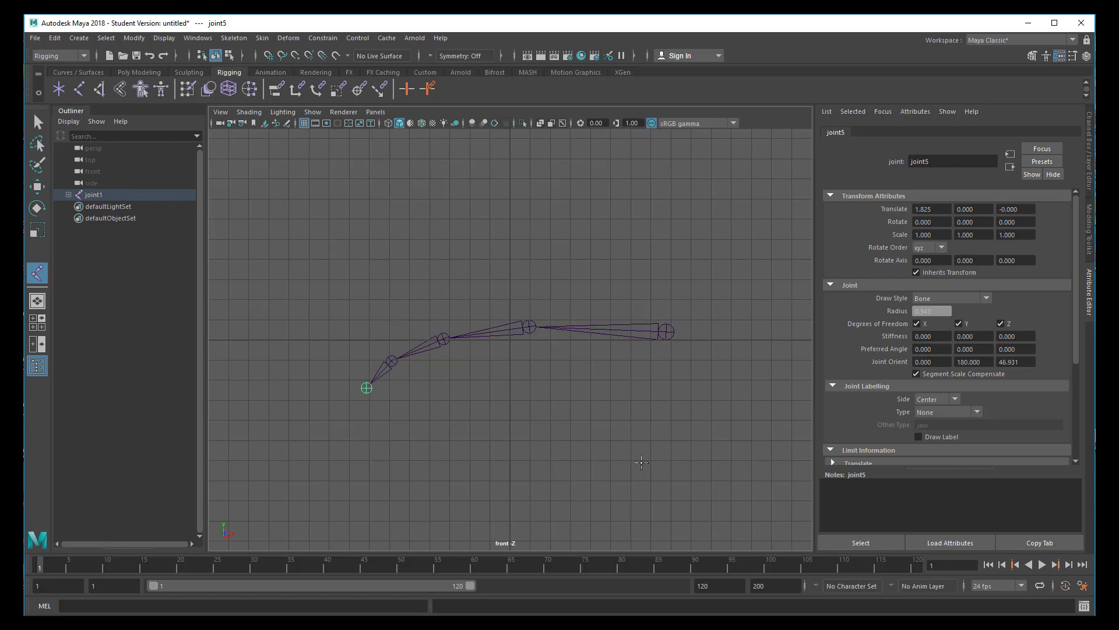
key(Return)
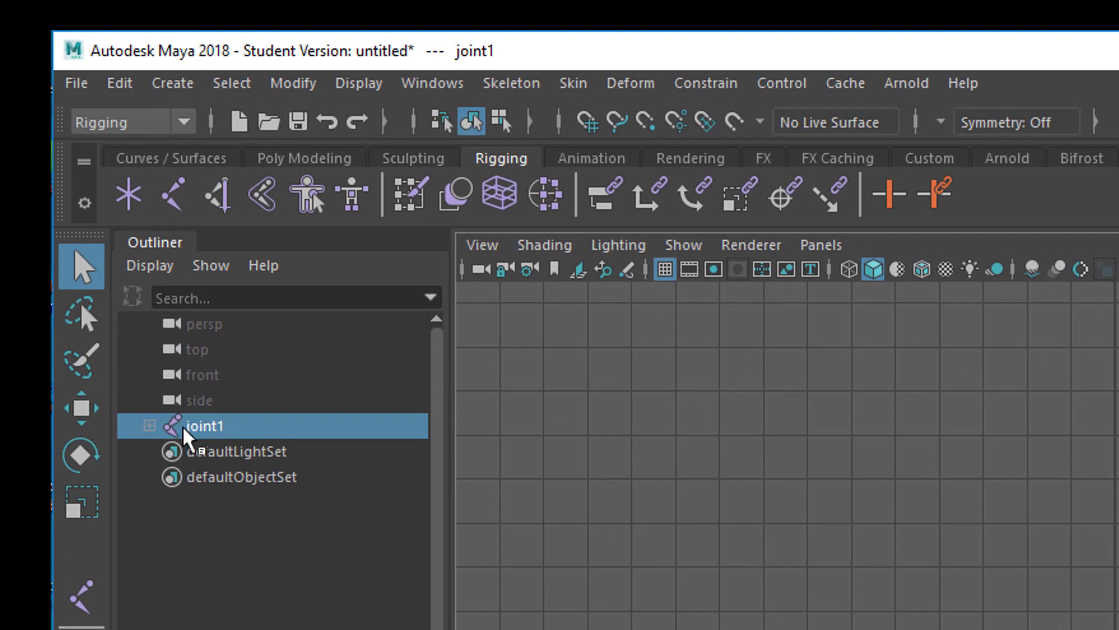
shift+click(151, 426)
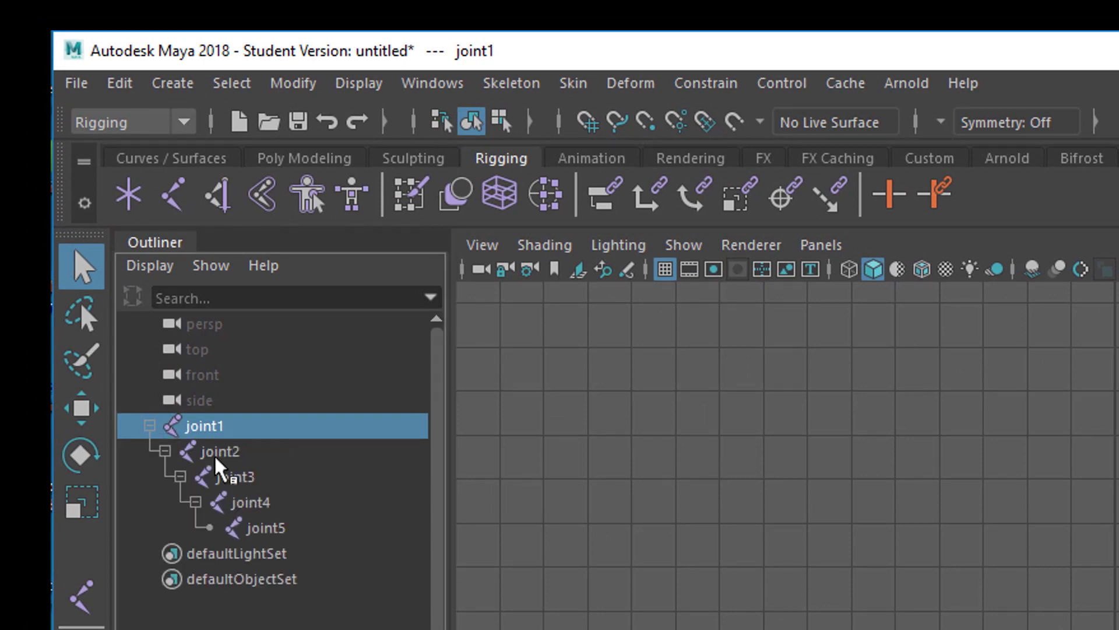
click(150, 425)
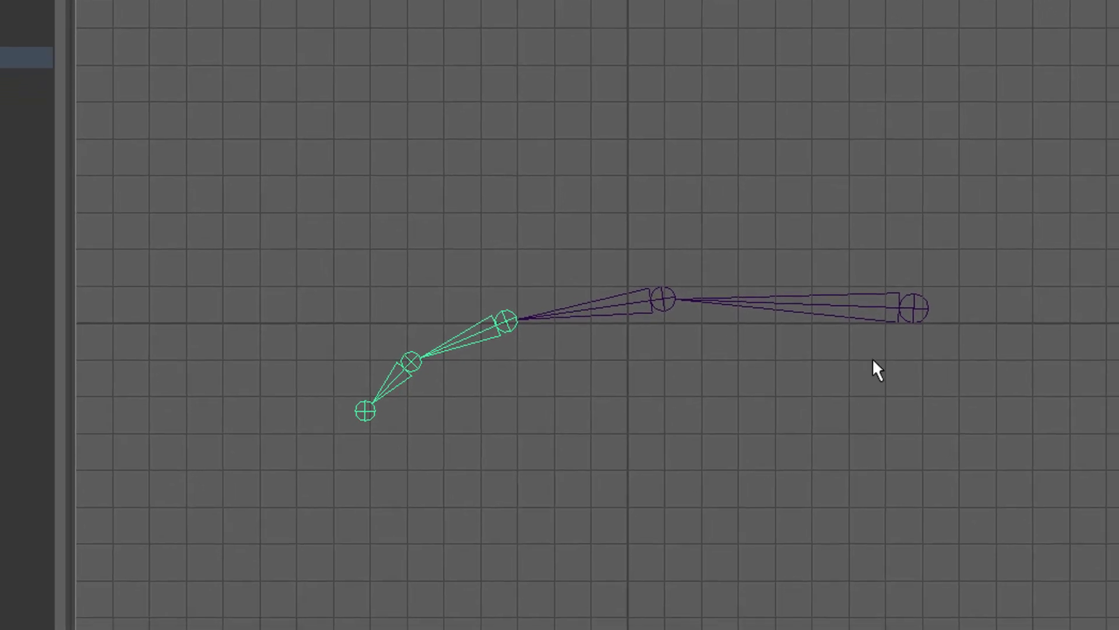
key(p)
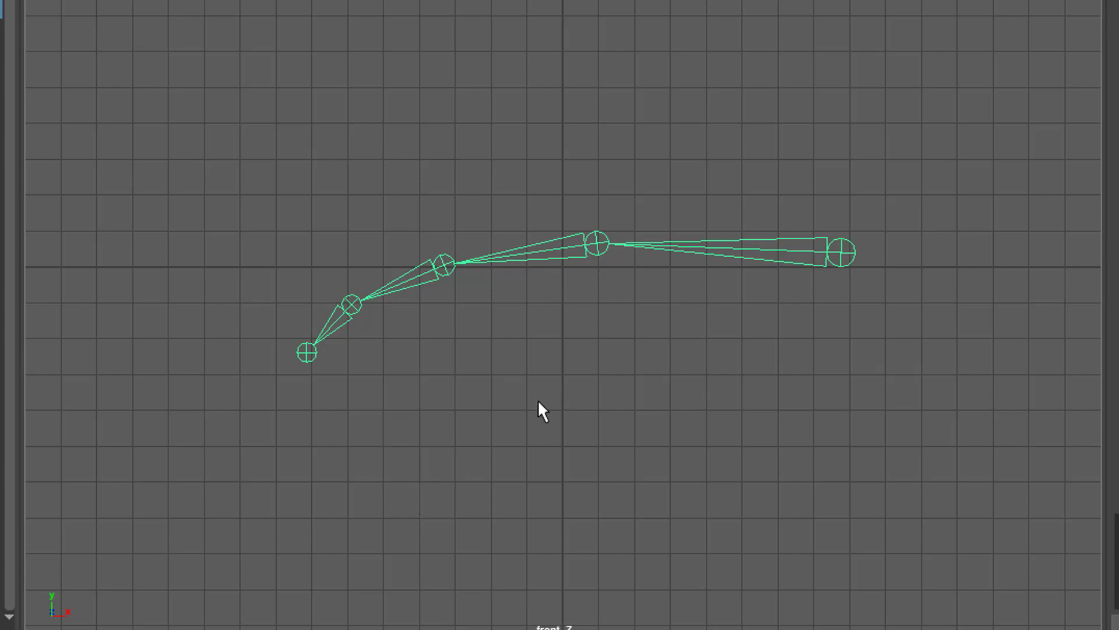
key(w)
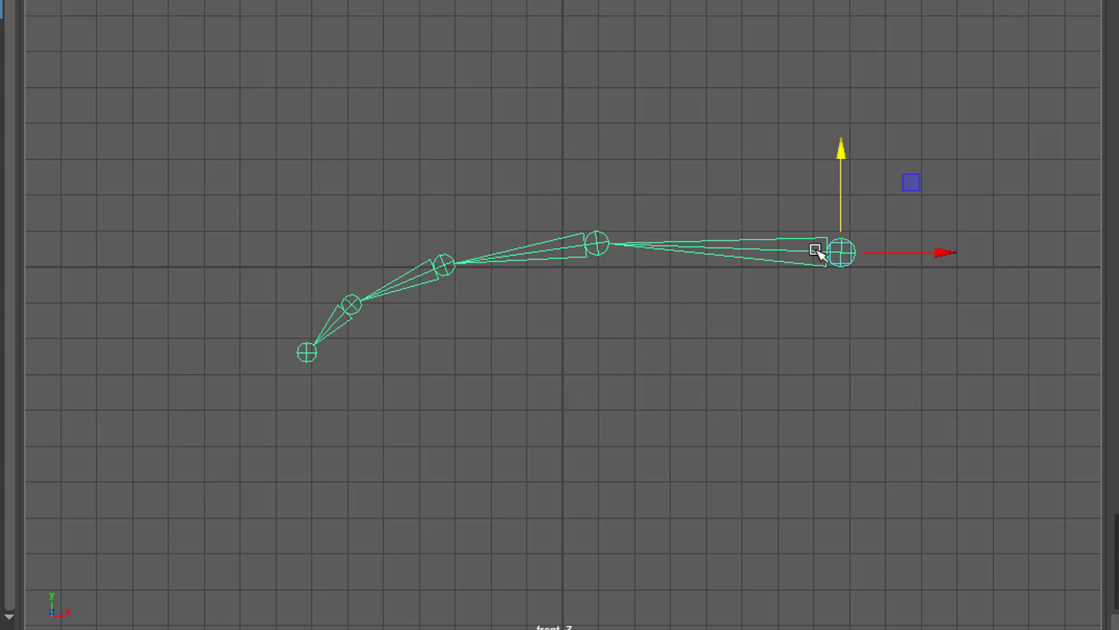
click(593, 246)
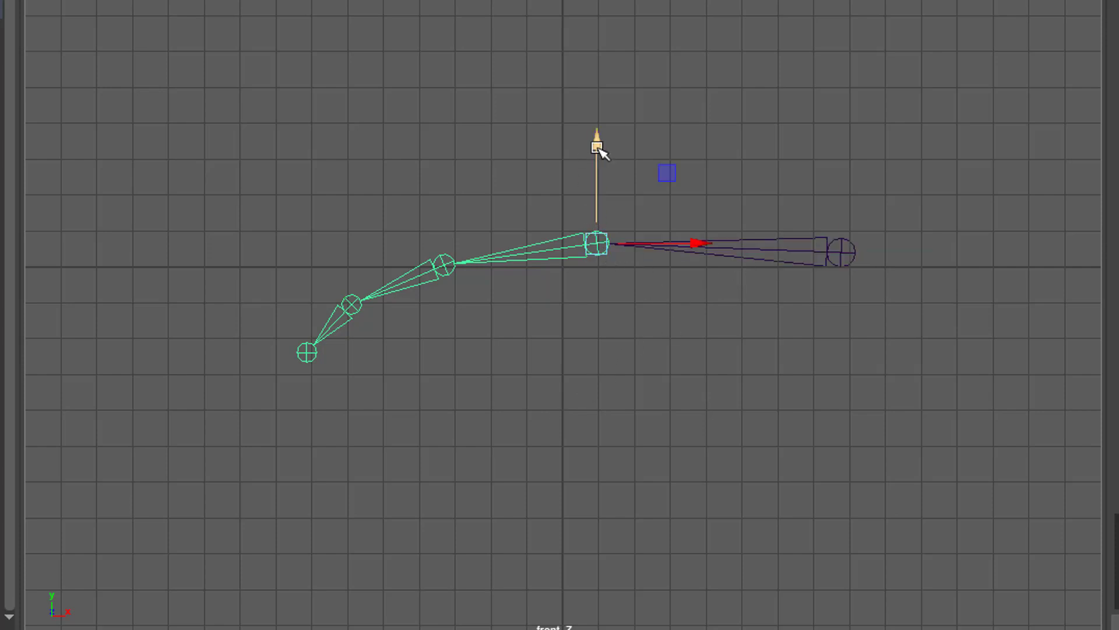
click(441, 271)
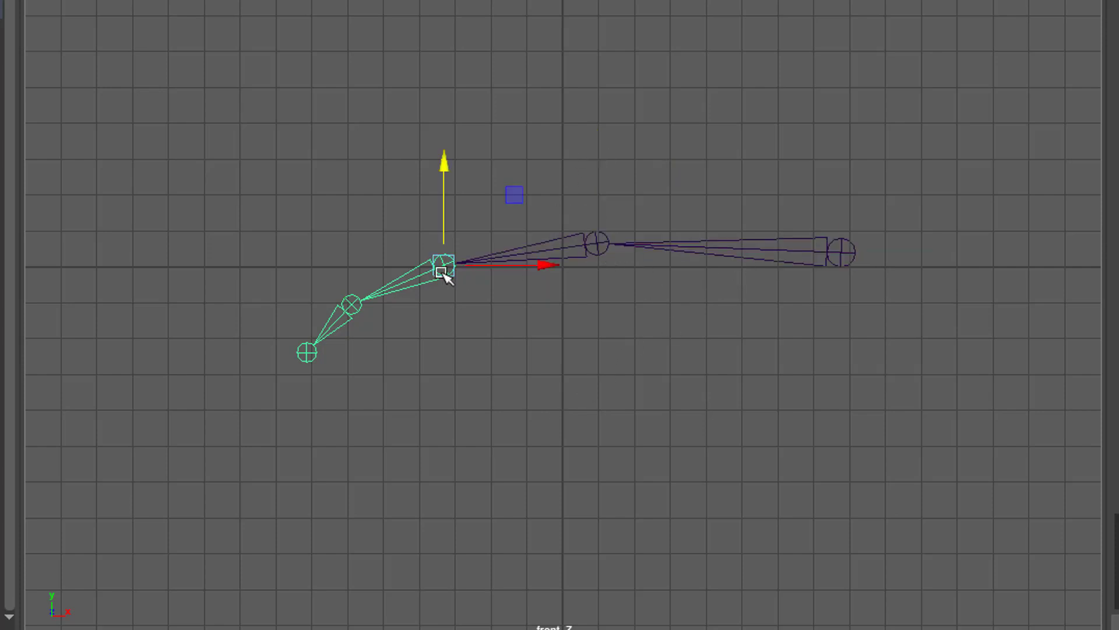
click(309, 352)
drag(308, 353, 492, 506)
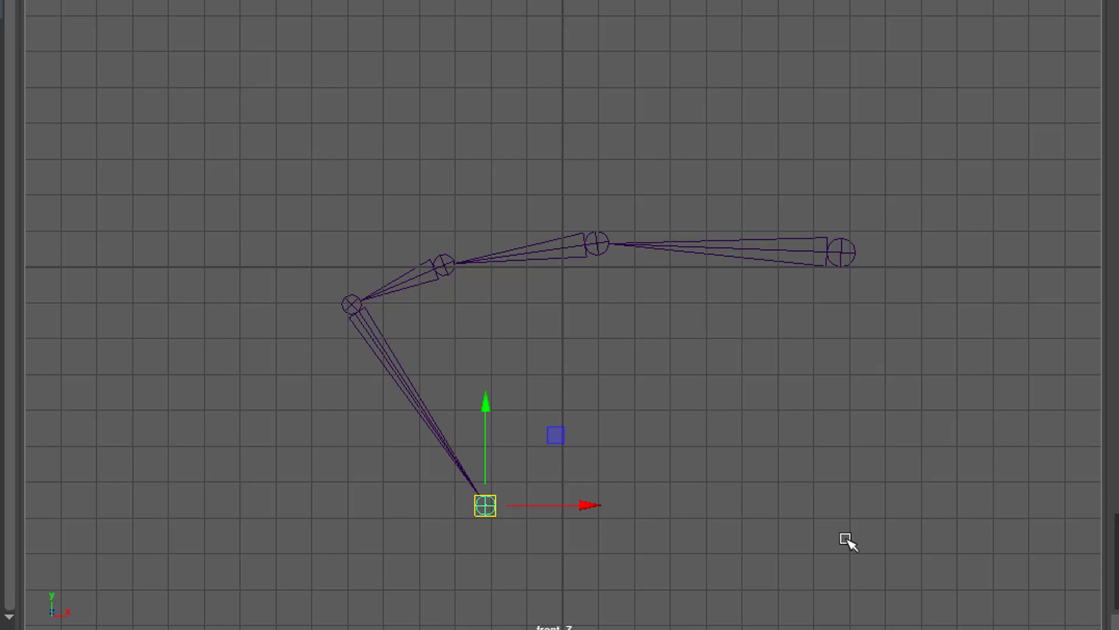
key(ctrl+z)
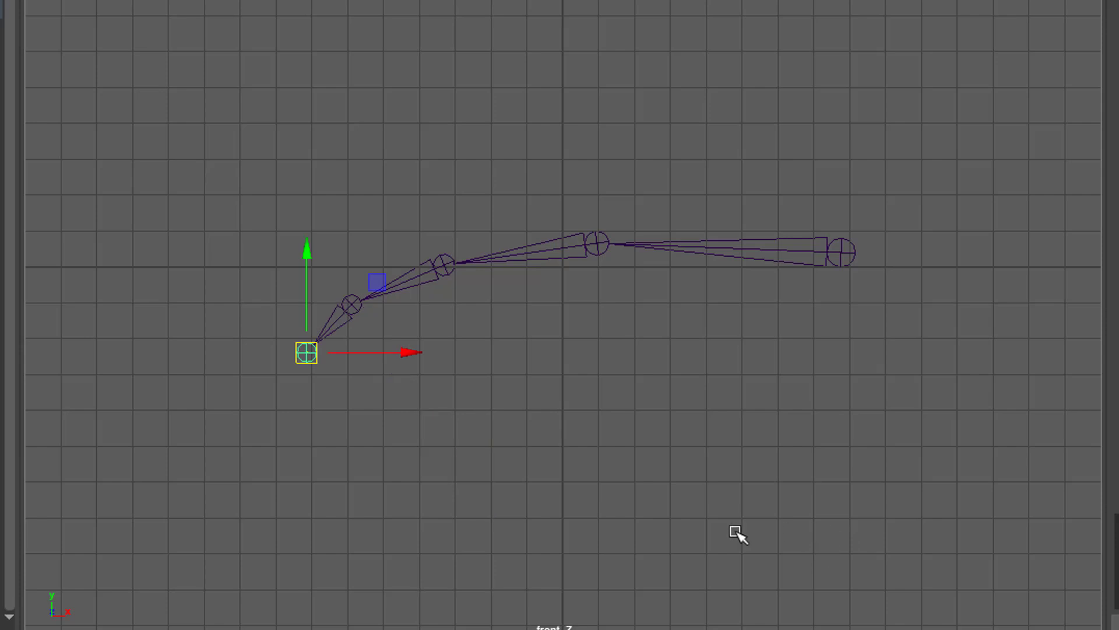
Curl the finger downward by rotating joint2 and the two joints below it, then undo twice.
click(595, 249)
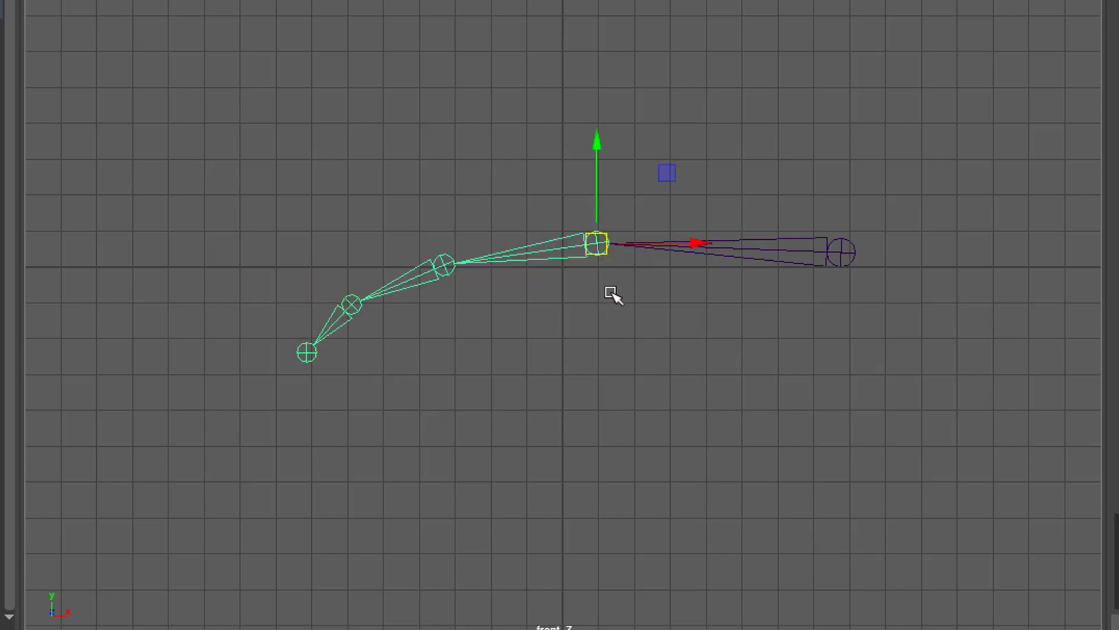
key(e)
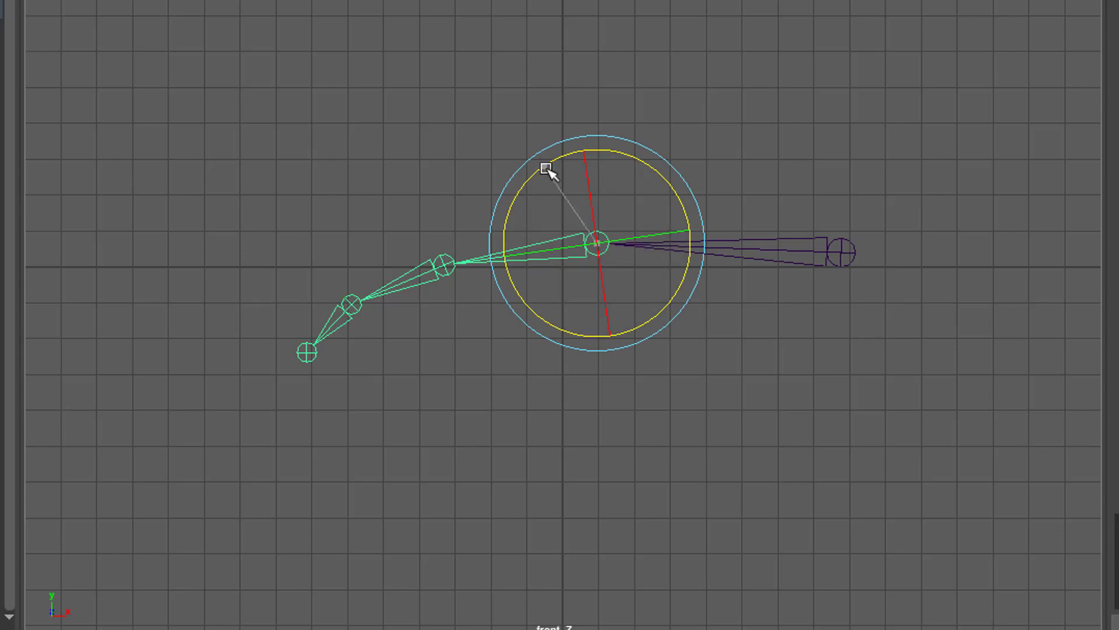
drag(546, 169, 542, 185)
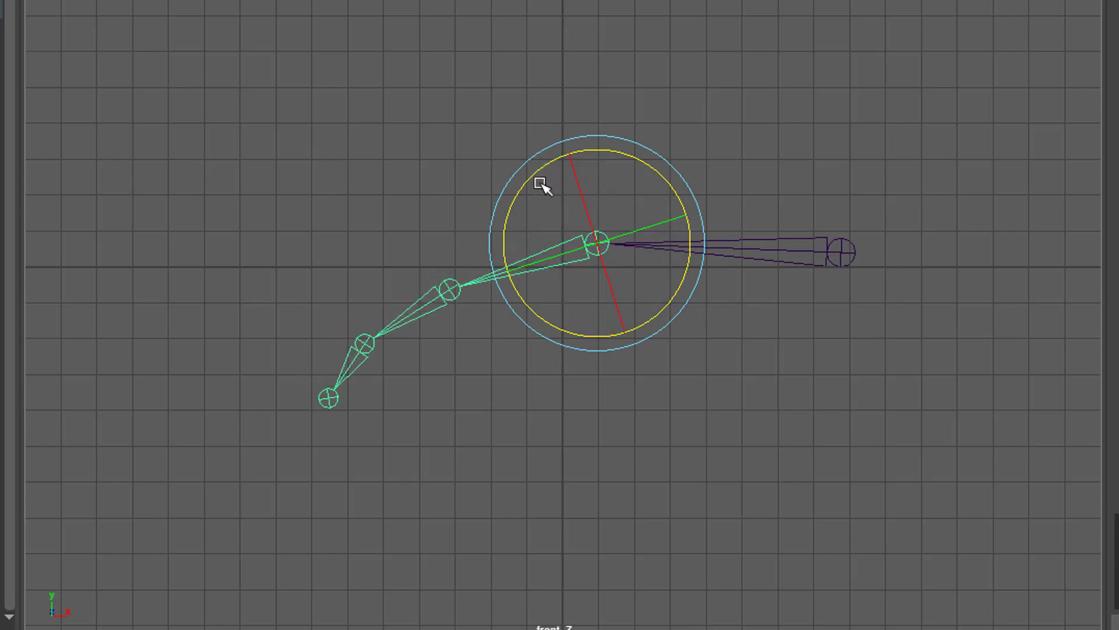
key(Down)
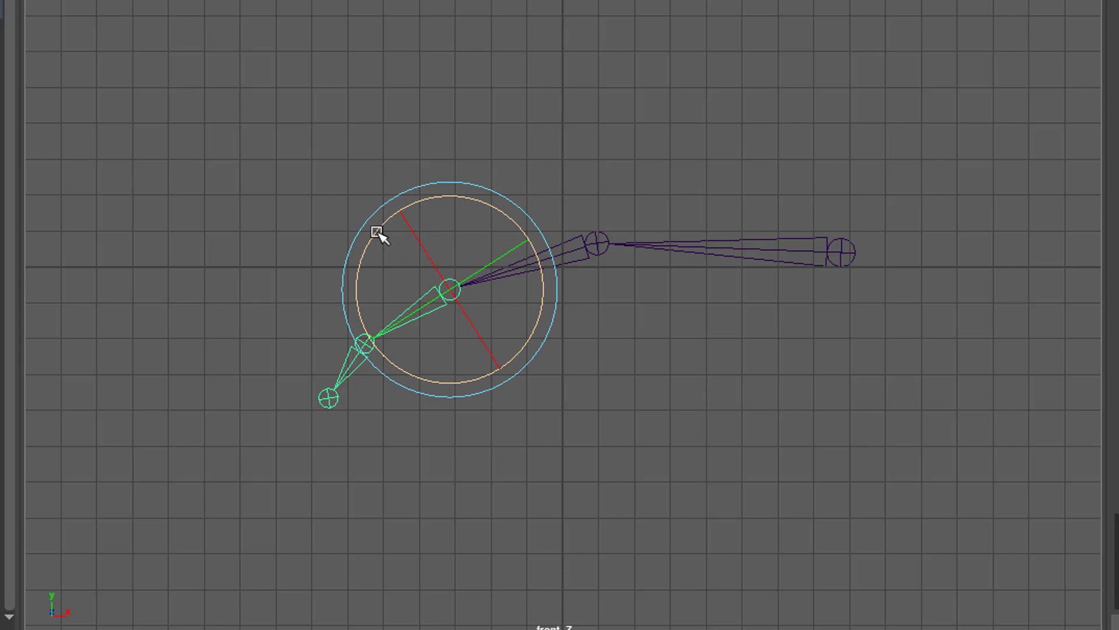
drag(376, 233, 383, 259)
key(Down)
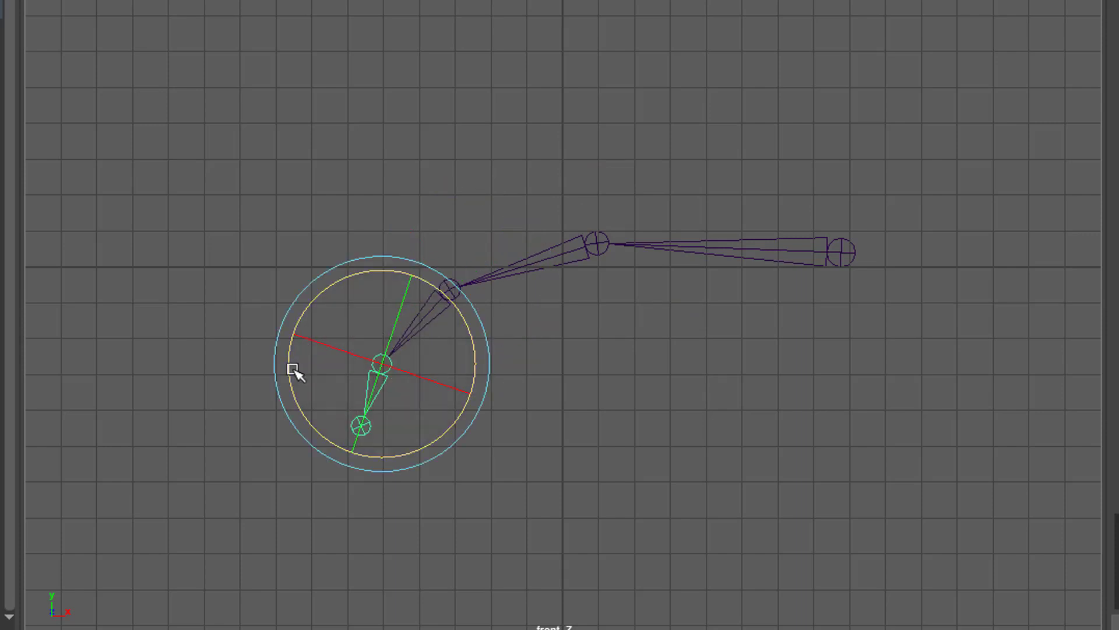
drag(289, 369, 322, 414)
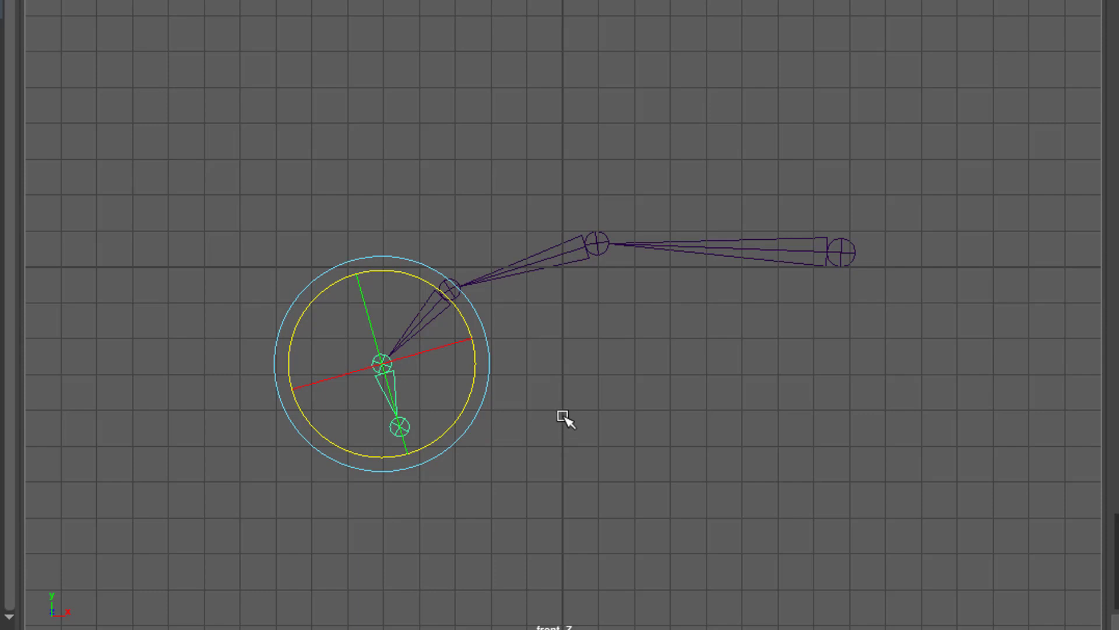
key(ctrl+z)
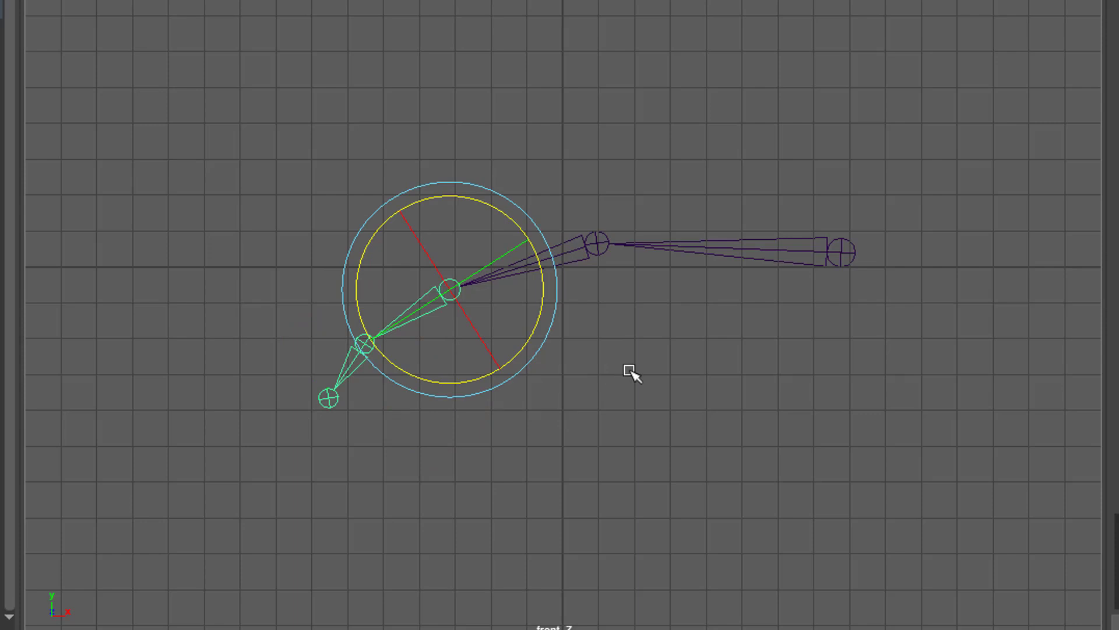
key(ctrl+z)
key(ctrl+z)
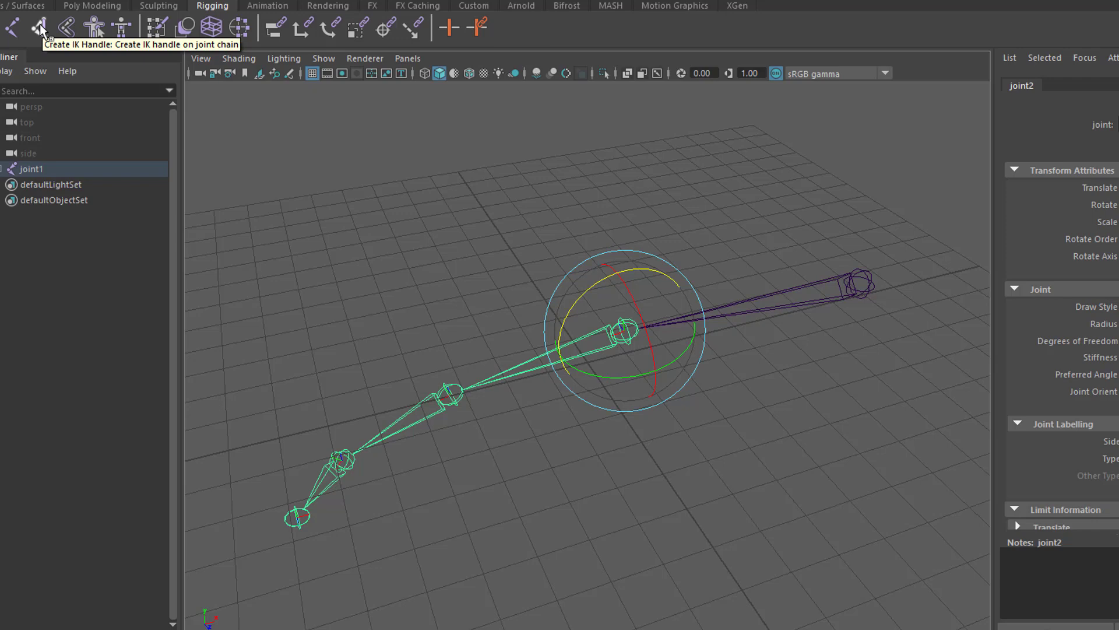
click(39, 28)
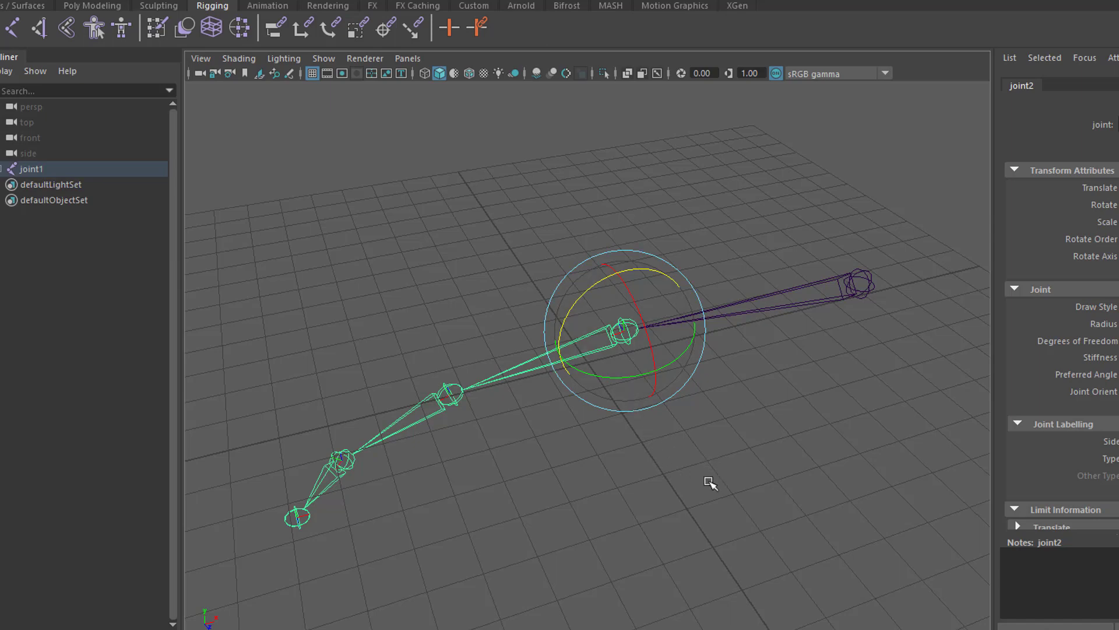
alt+drag(659, 494, 674, 509)
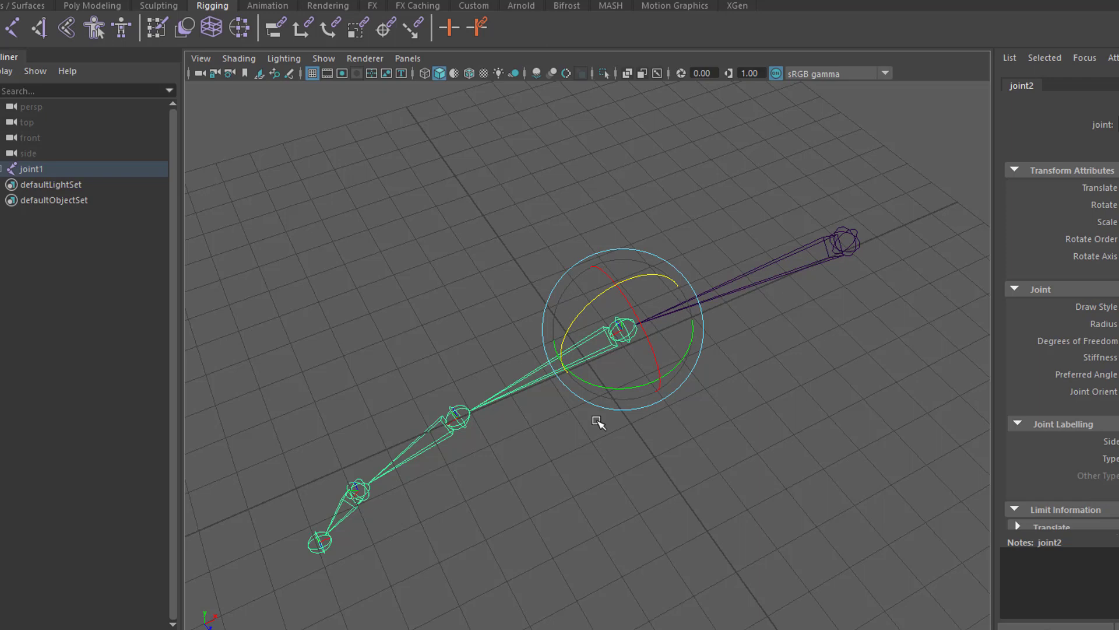
mouse_move(600, 397)
mouse_down()
mouse_move(650, 399)
mouse_move(572, 400)
mouse_move(604, 397)
mouse_up()
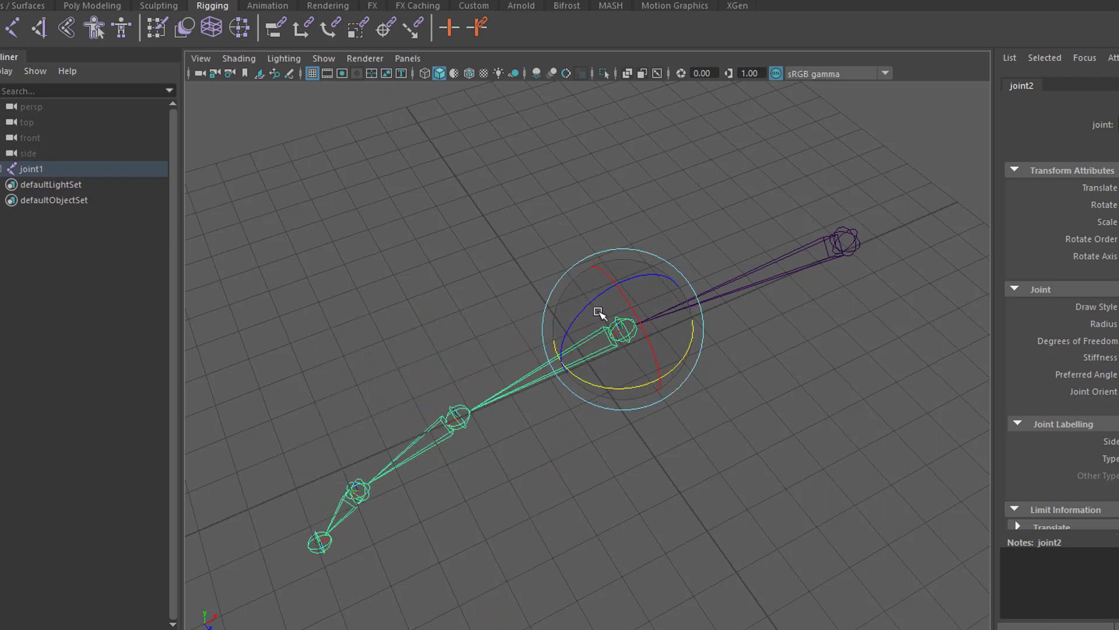
mouse_move(601, 297)
mouse_down()
mouse_move(579, 336)
mouse_move(606, 308)
mouse_up()
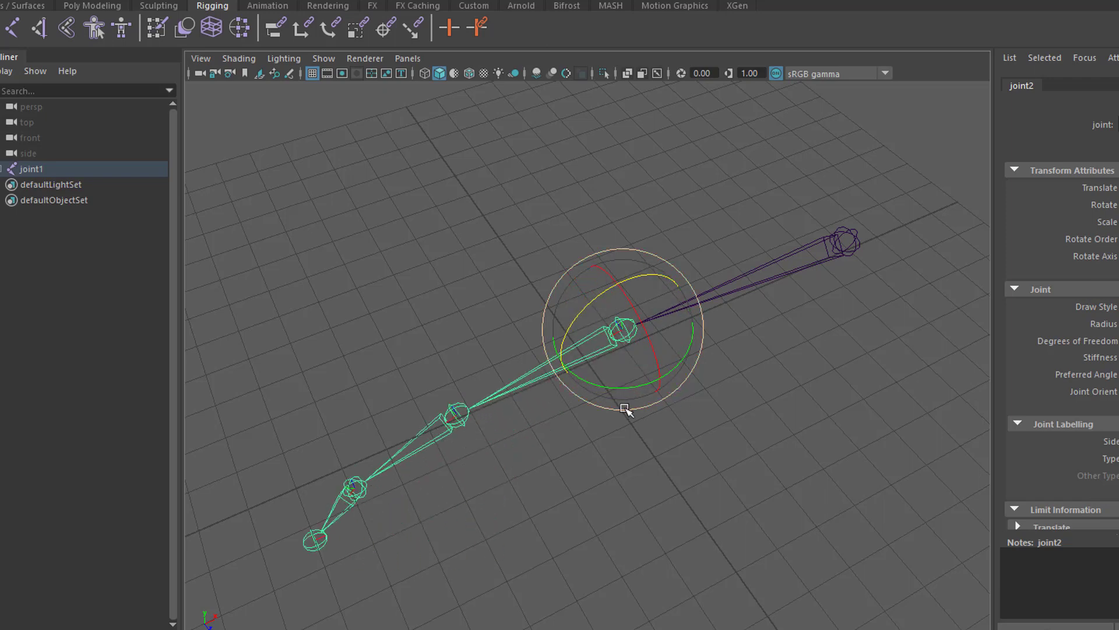
click(454, 418)
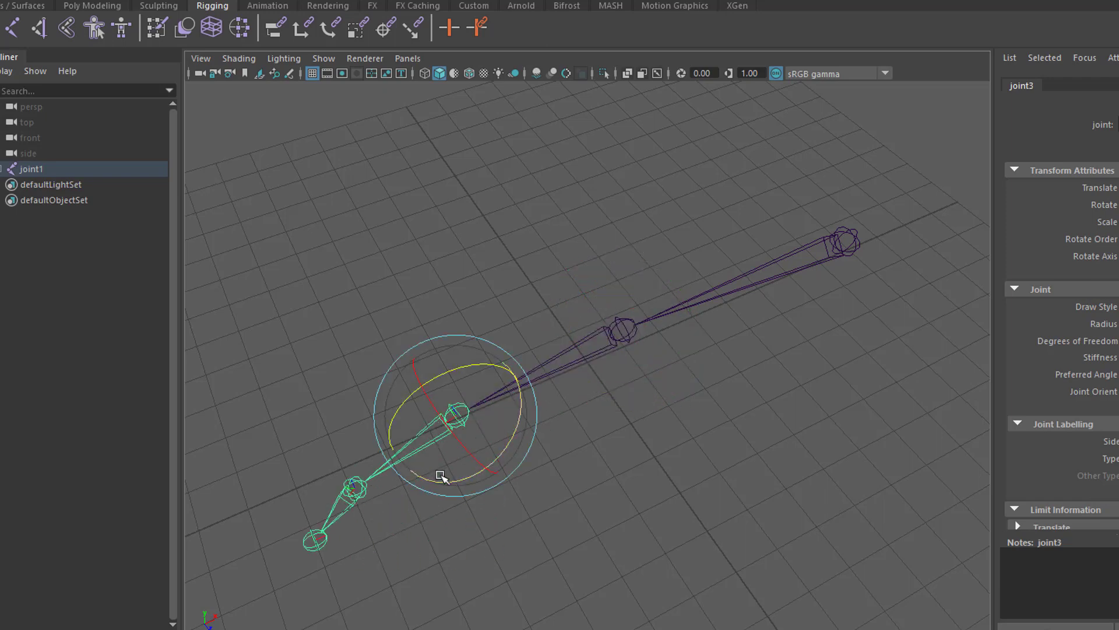
drag(455, 485, 495, 476)
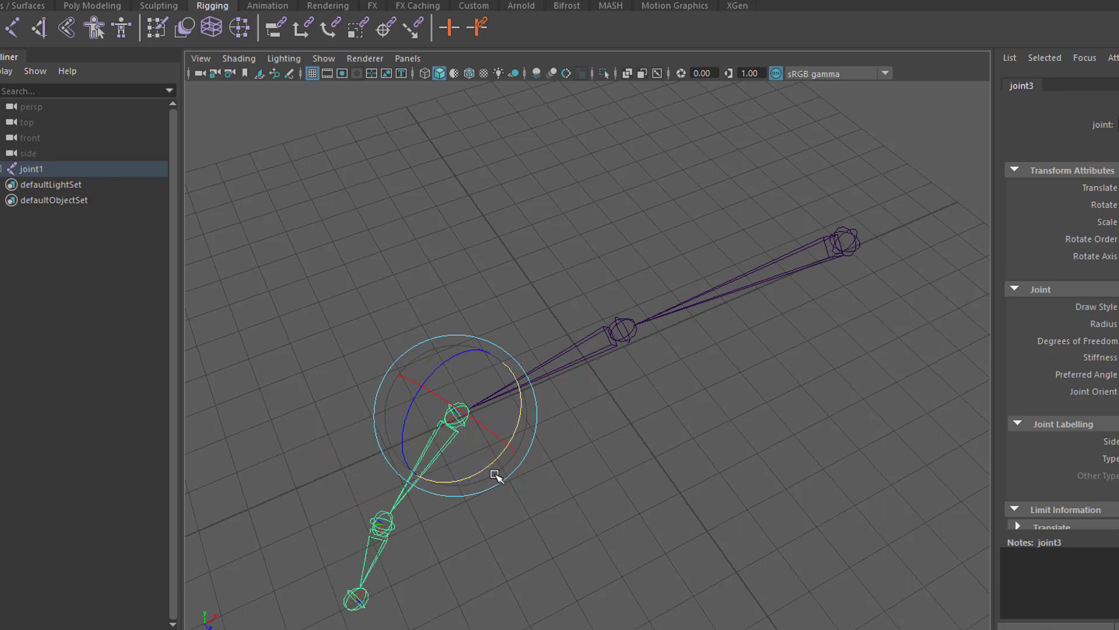
key(ctrl+z)
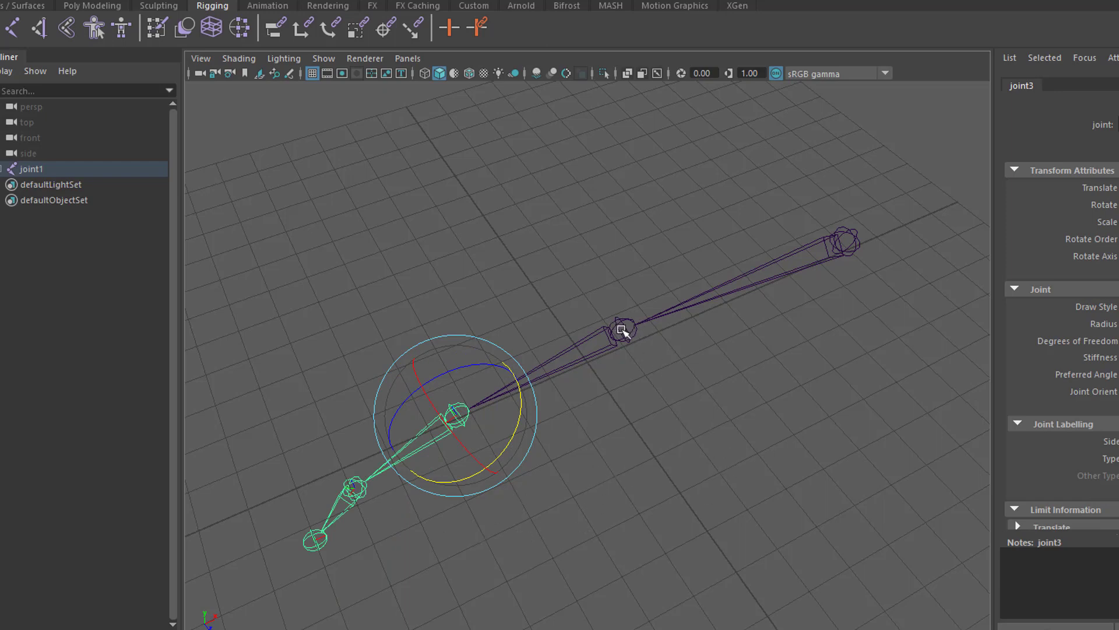
click(622, 330)
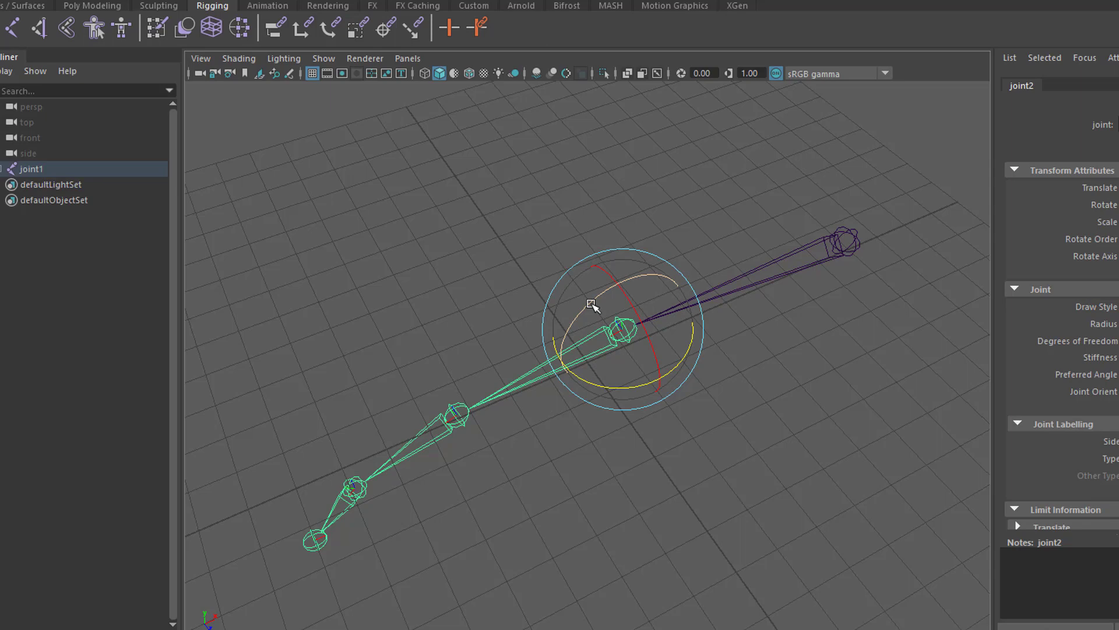
mouse_move(592, 304)
mouse_down()
mouse_move(579, 350)
mouse_move(598, 305)
mouse_move(570, 304)
mouse_up()
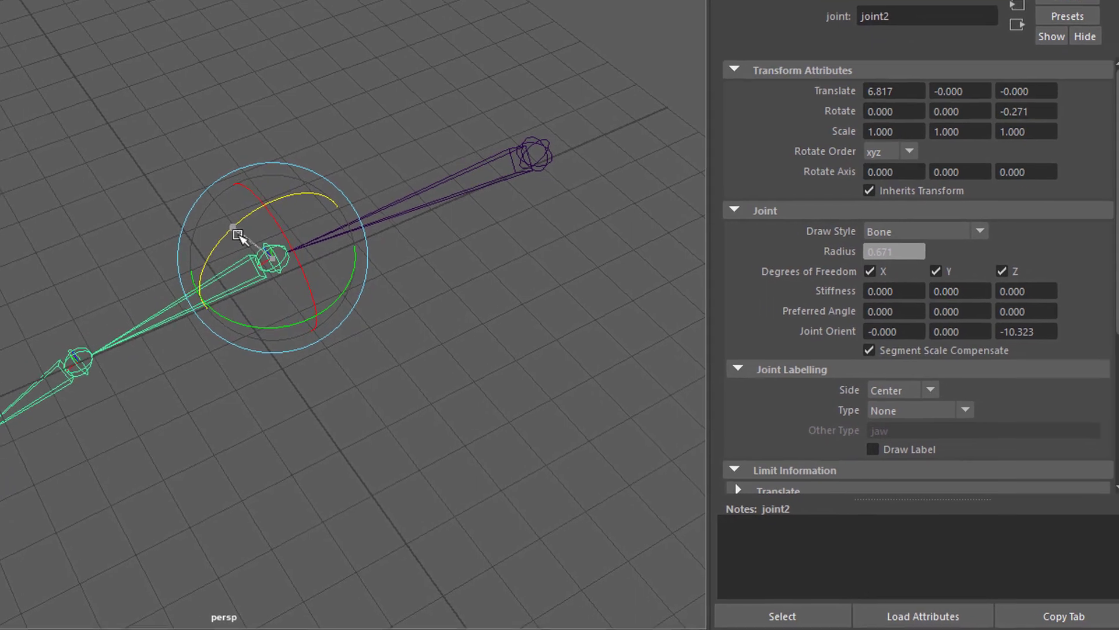
Test-rotate joint2 and turn off its X and Y degrees of freedom.
drag(237, 235, 257, 228)
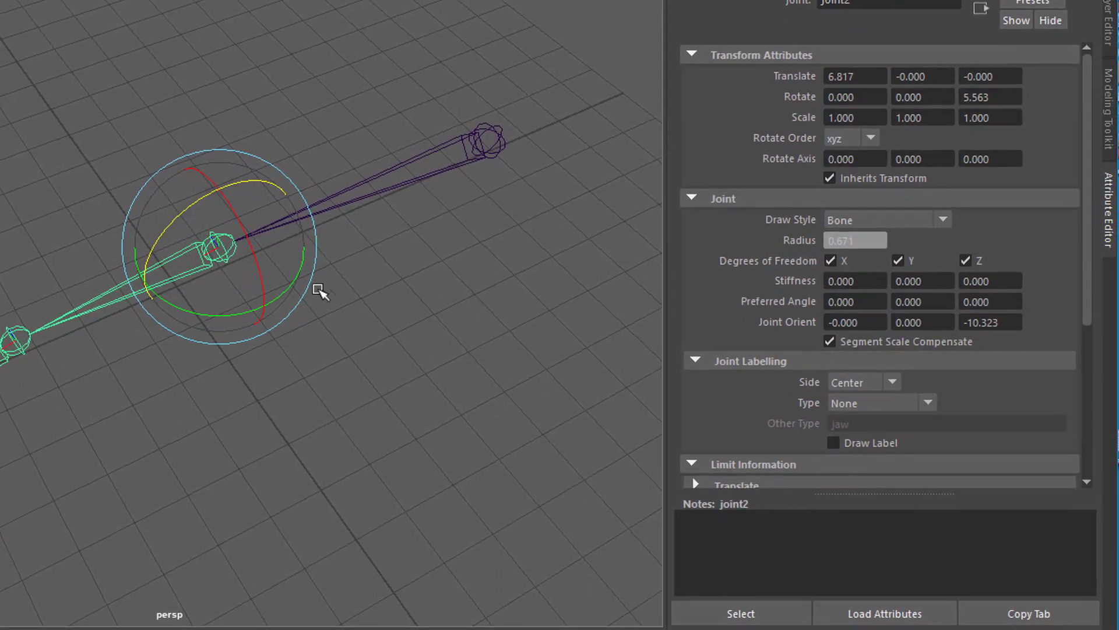
mouse_move(192, 208)
mouse_down()
mouse_move(188, 233)
mouse_move(190, 220)
mouse_move(163, 242)
mouse_move(176, 219)
mouse_up()
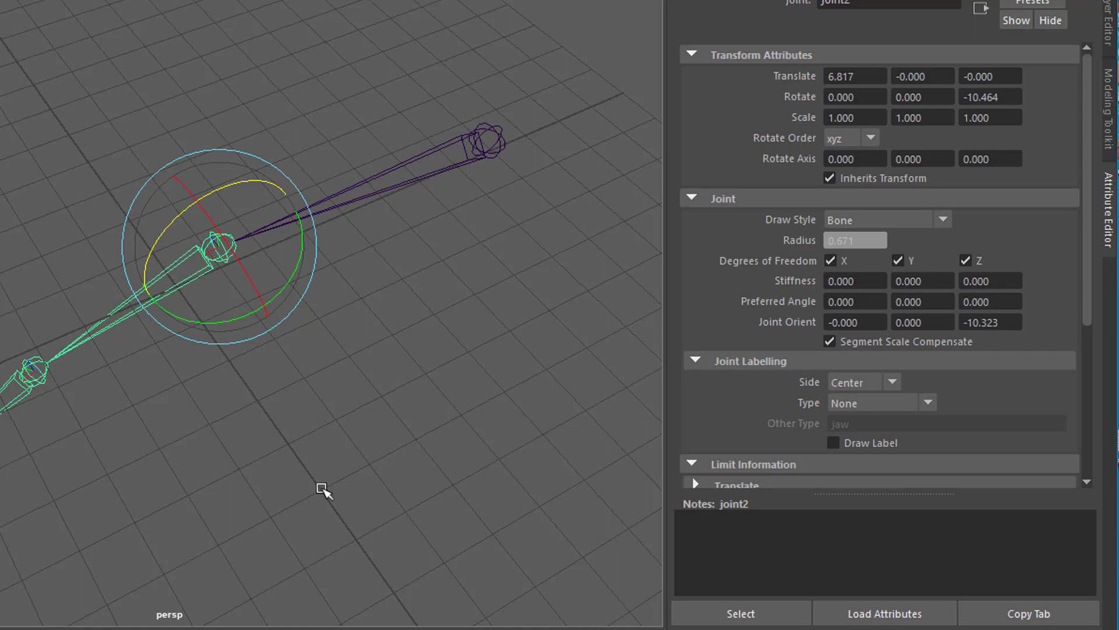
drag(1085, 174, 1105, 228)
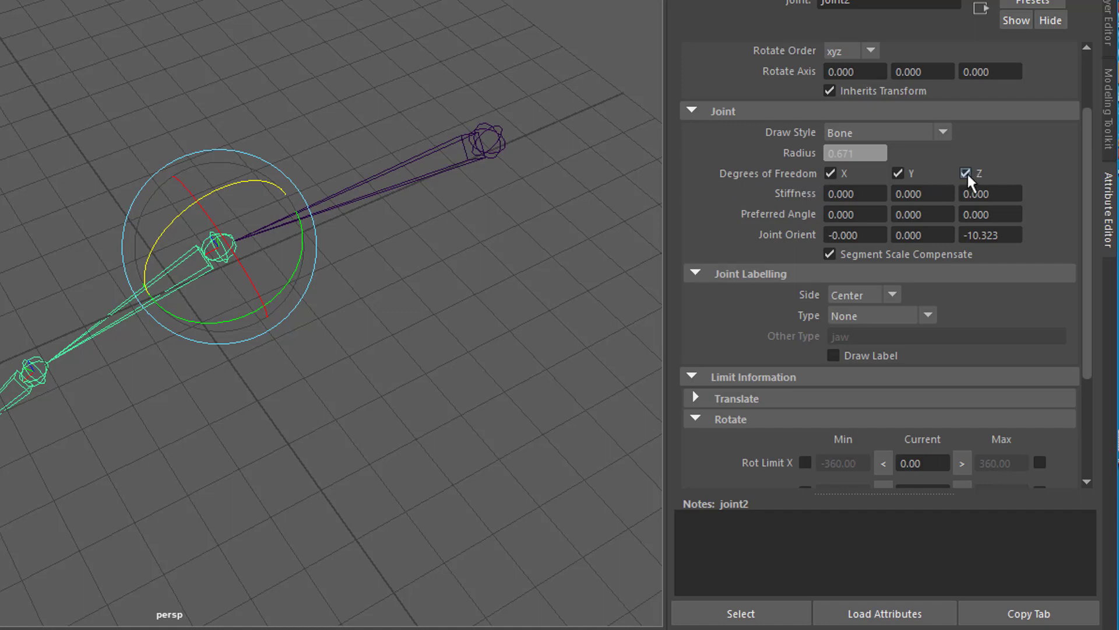
click(830, 172)
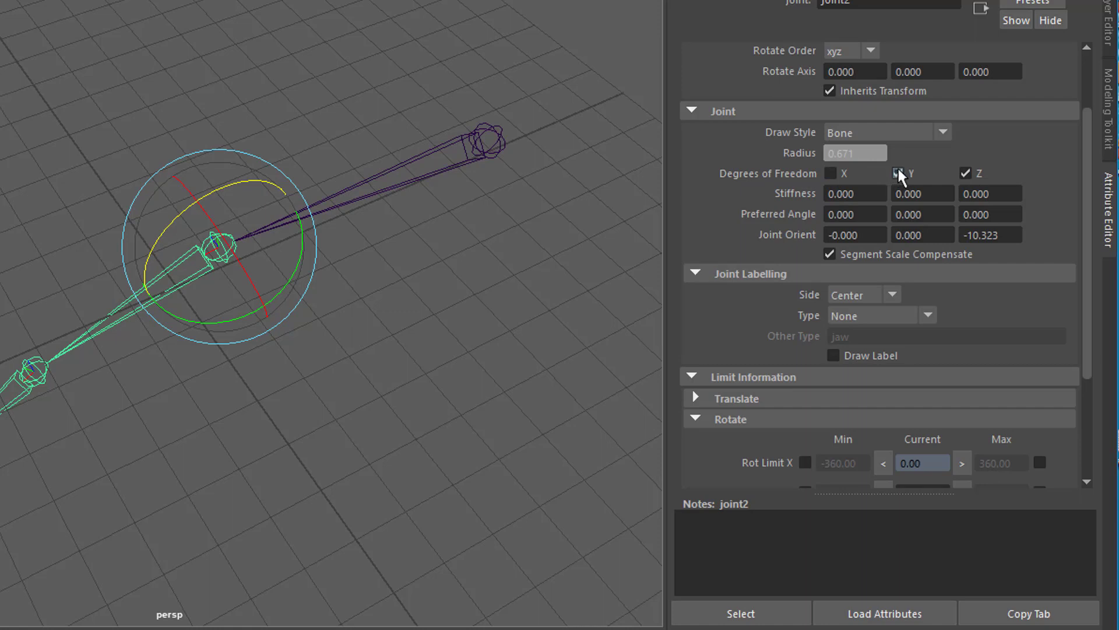
click(897, 172)
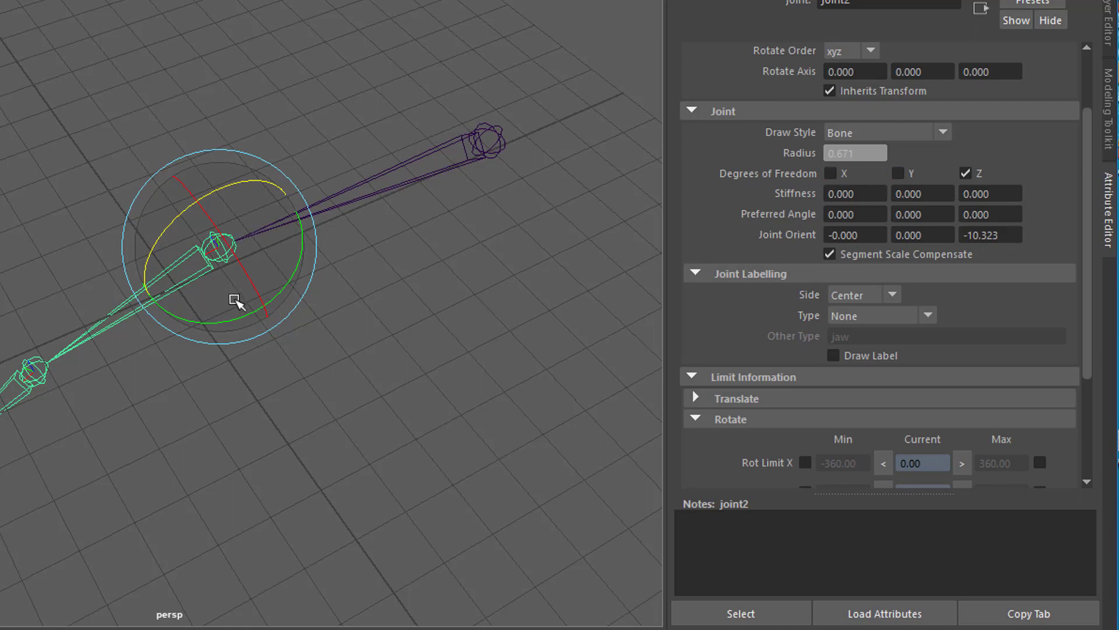
drag(248, 314, 207, 239)
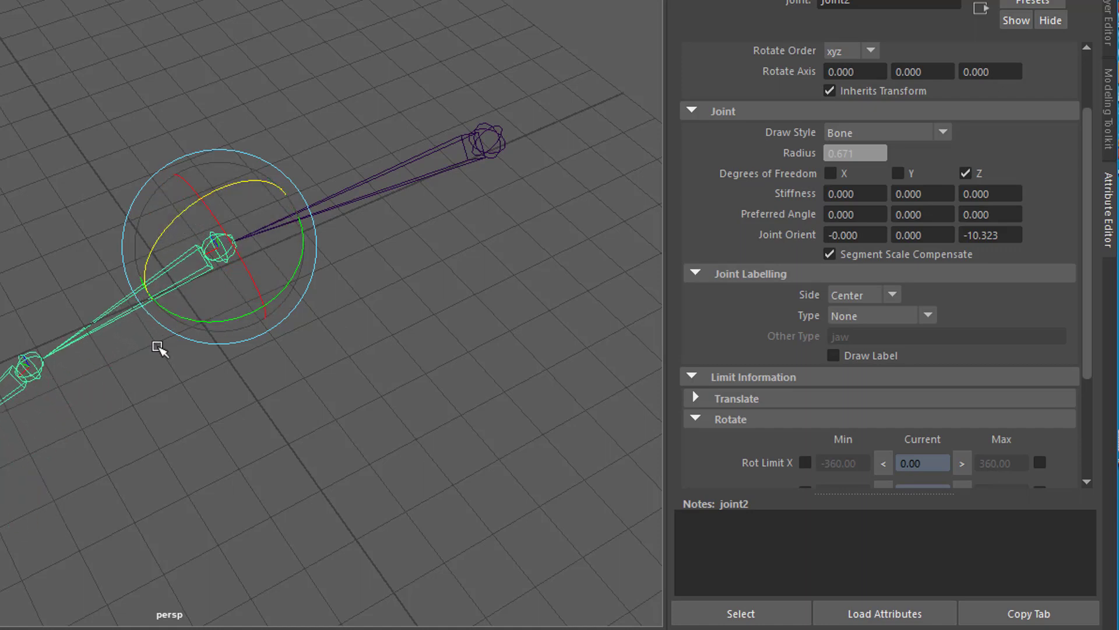
Turn off X and Y rotation freedom on joint3 and joint4, then deselect.
click(35, 369)
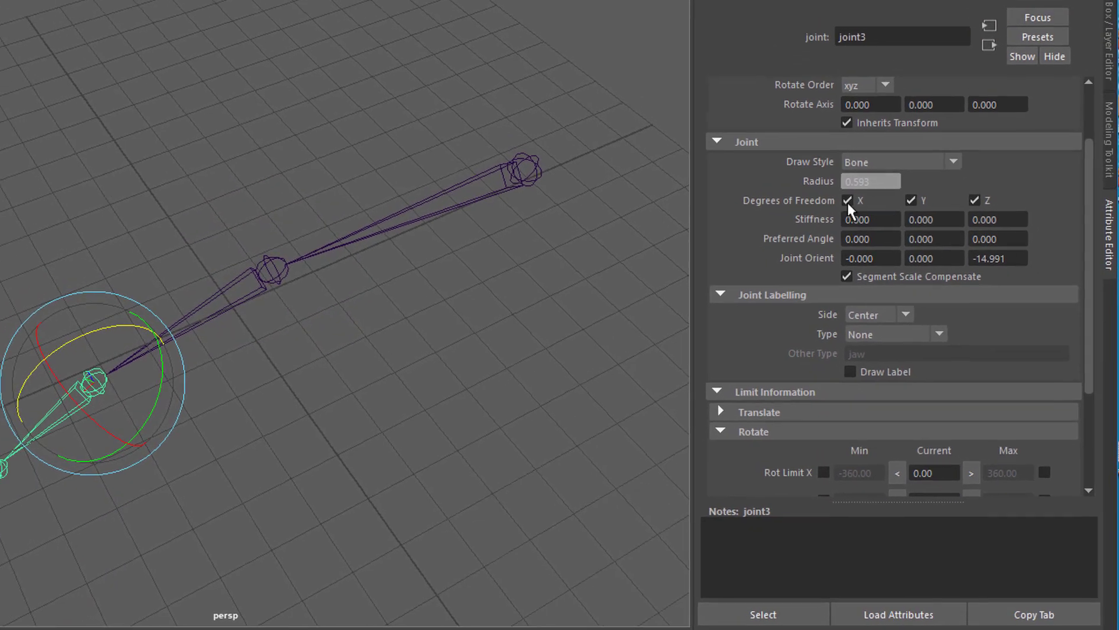
click(833, 178)
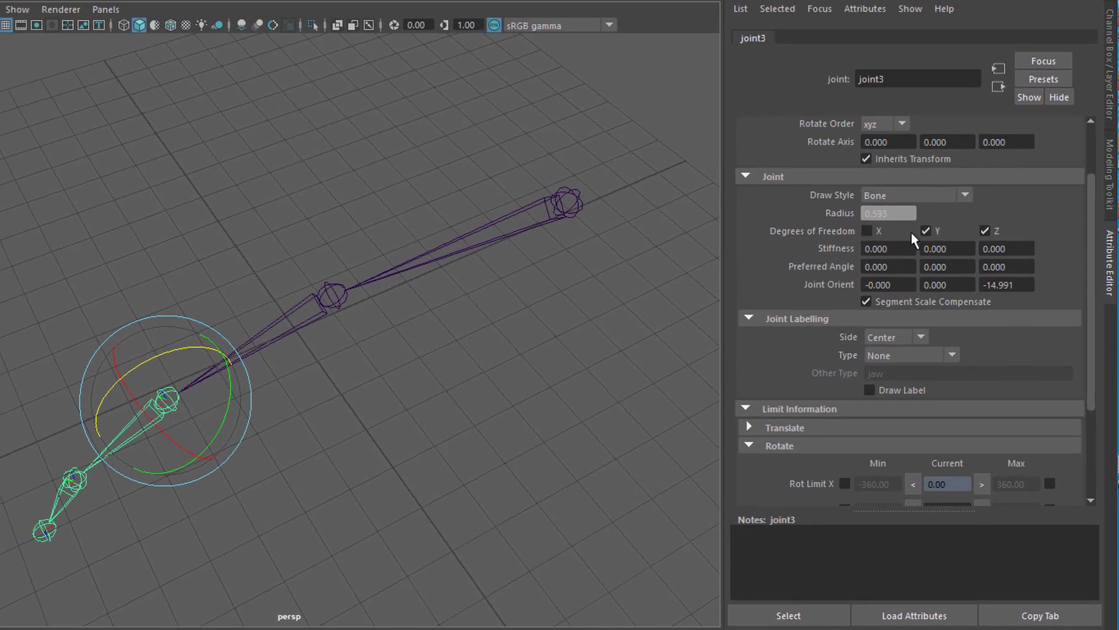
click(925, 231)
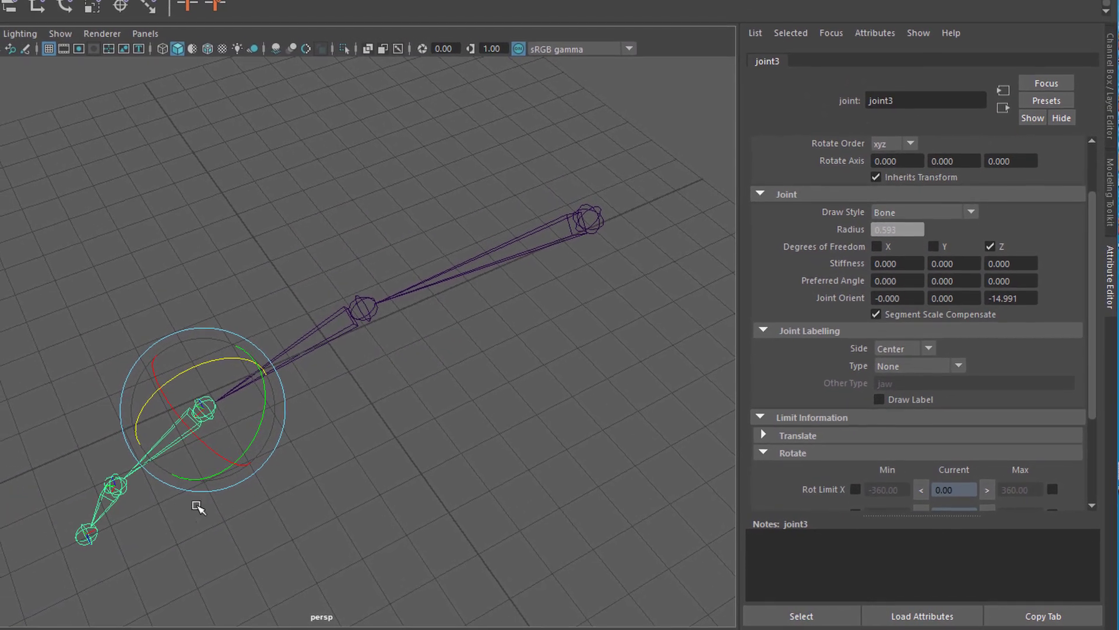
click(117, 488)
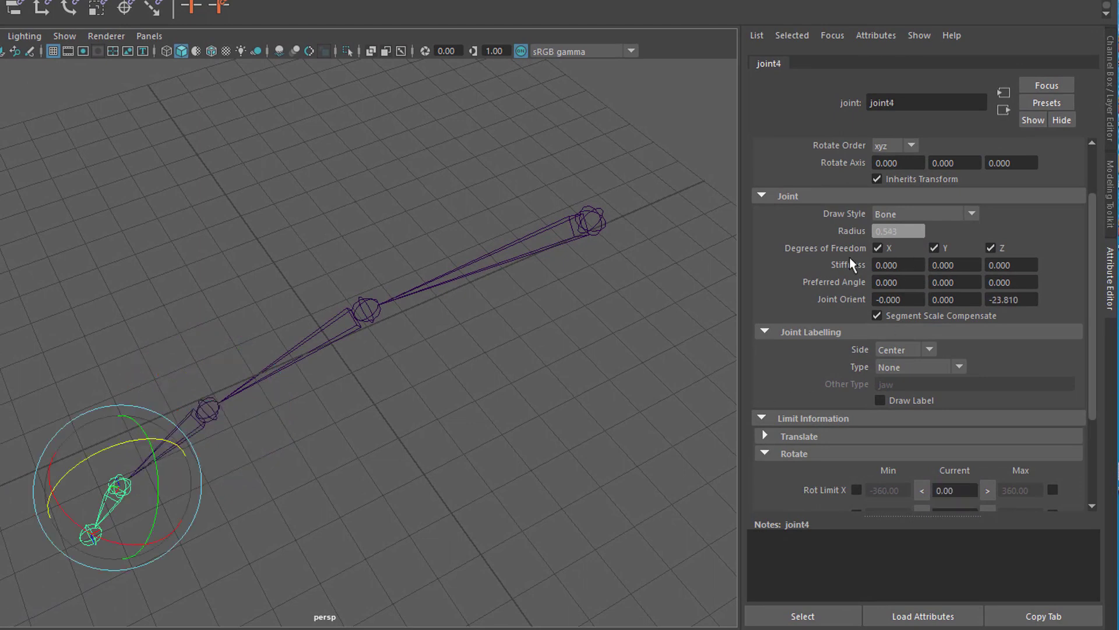
click(878, 248)
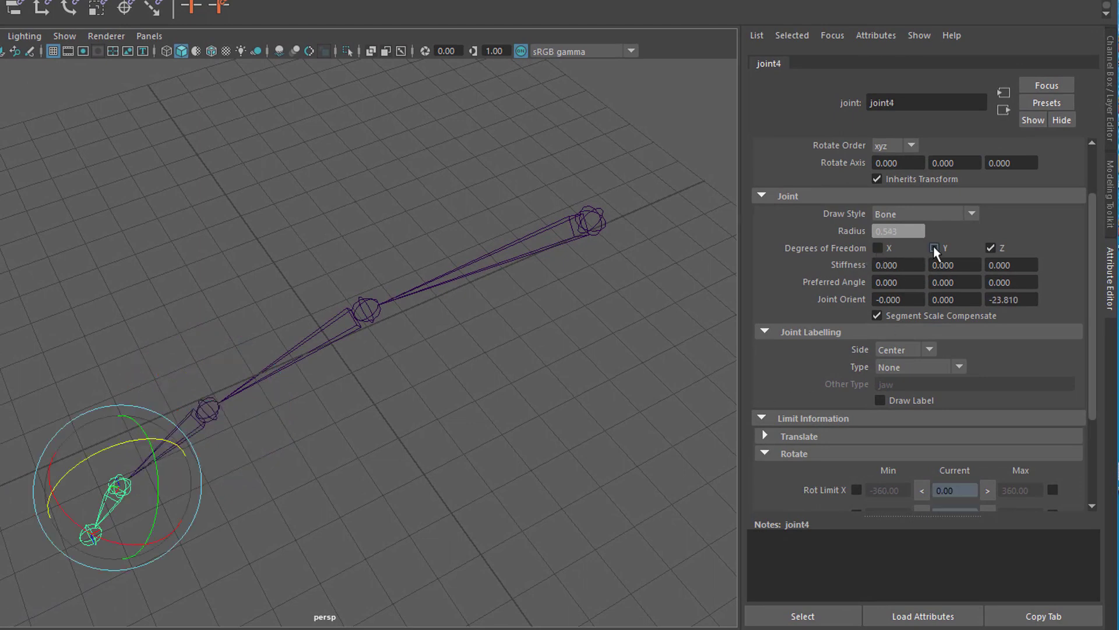
click(934, 248)
click(648, 252)
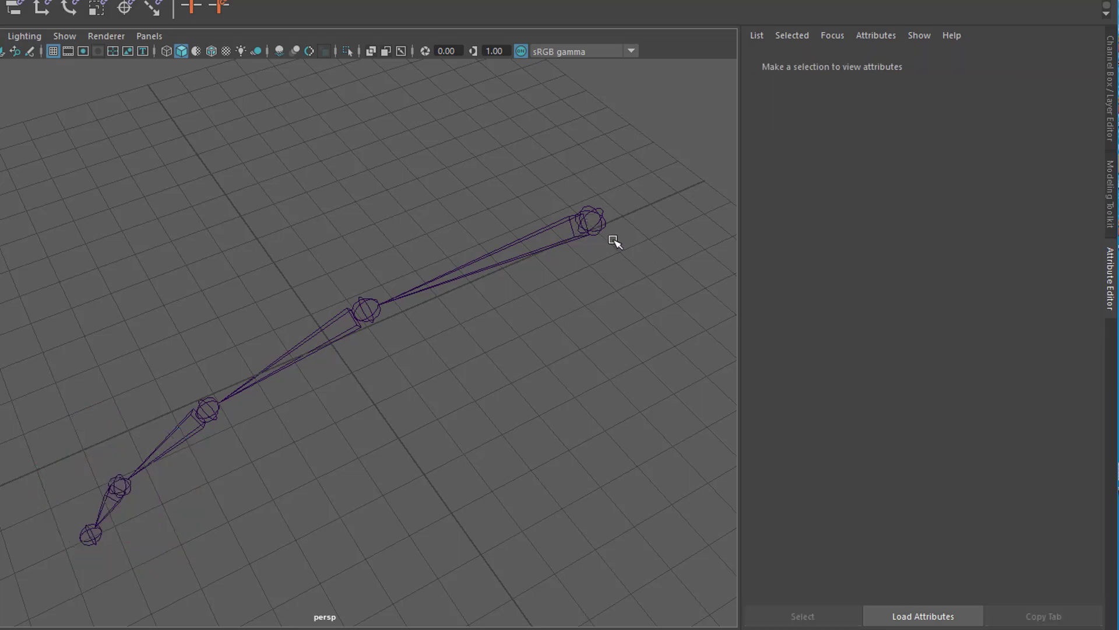
Select joint1 and swing the whole chain to test it, then select joint2.
click(602, 220)
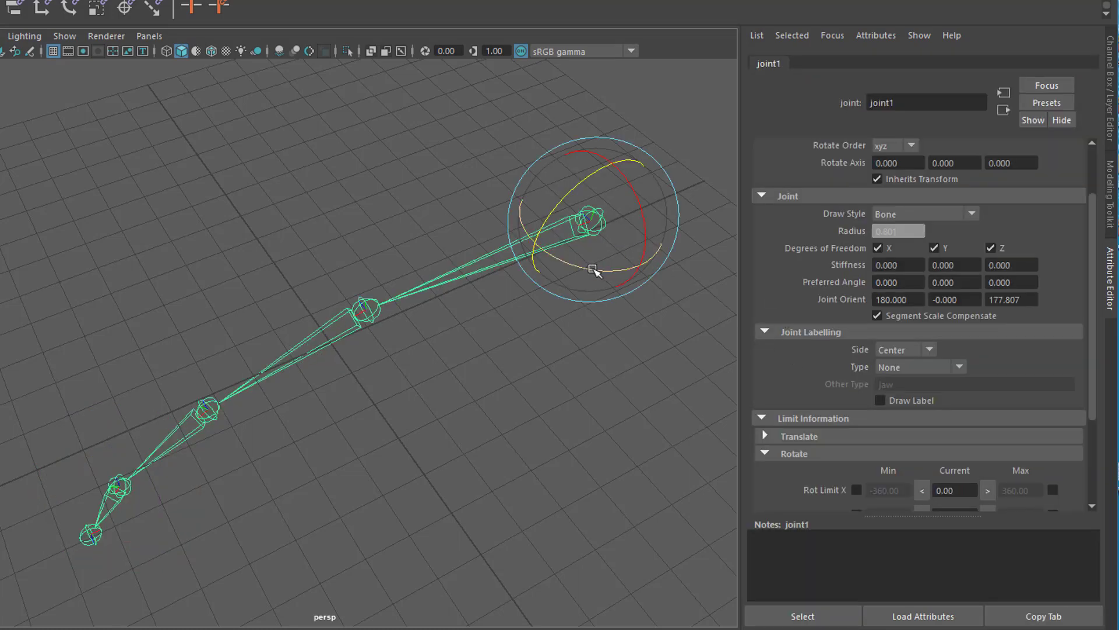
drag(594, 269, 598, 379)
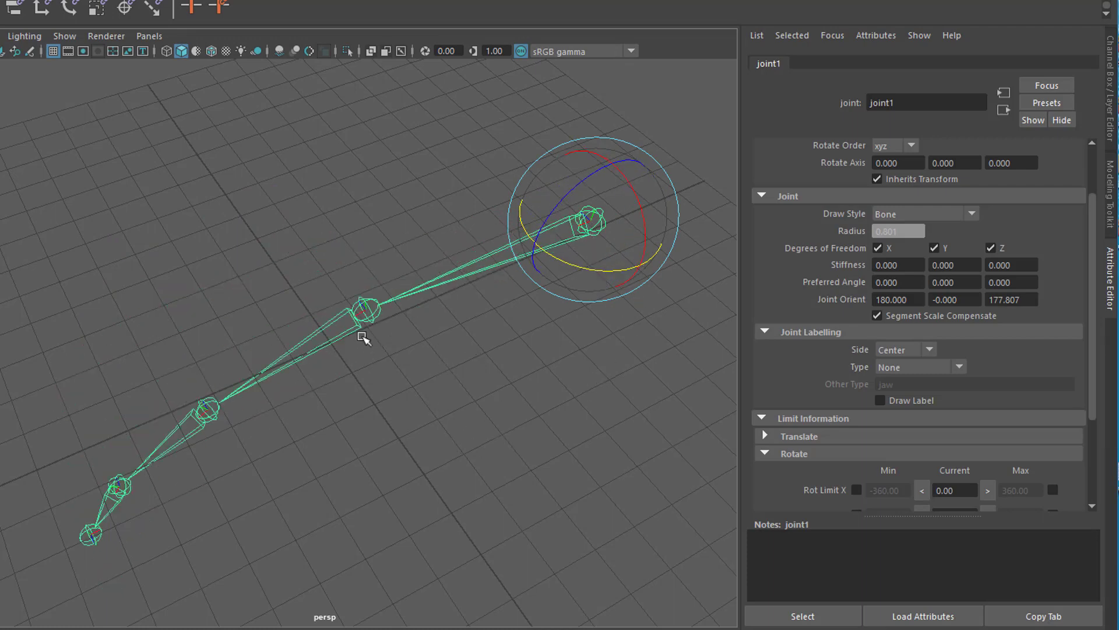
click(363, 313)
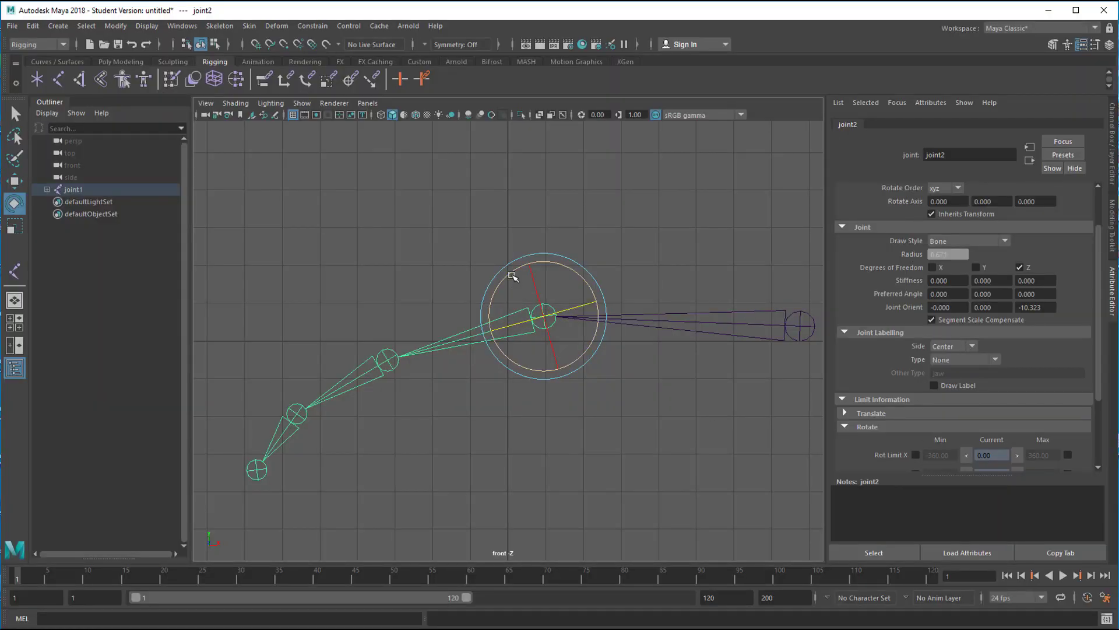
Rotate joint2 around Z, leaving it bent at 14.44.
drag(511, 275, 583, 255)
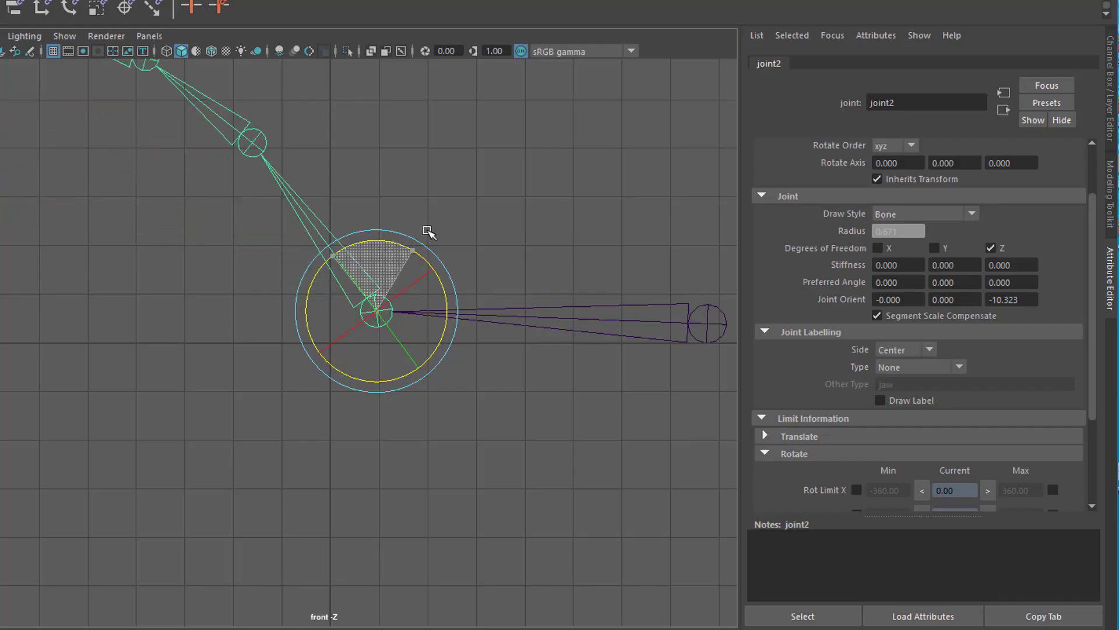
drag(429, 232, 362, 257)
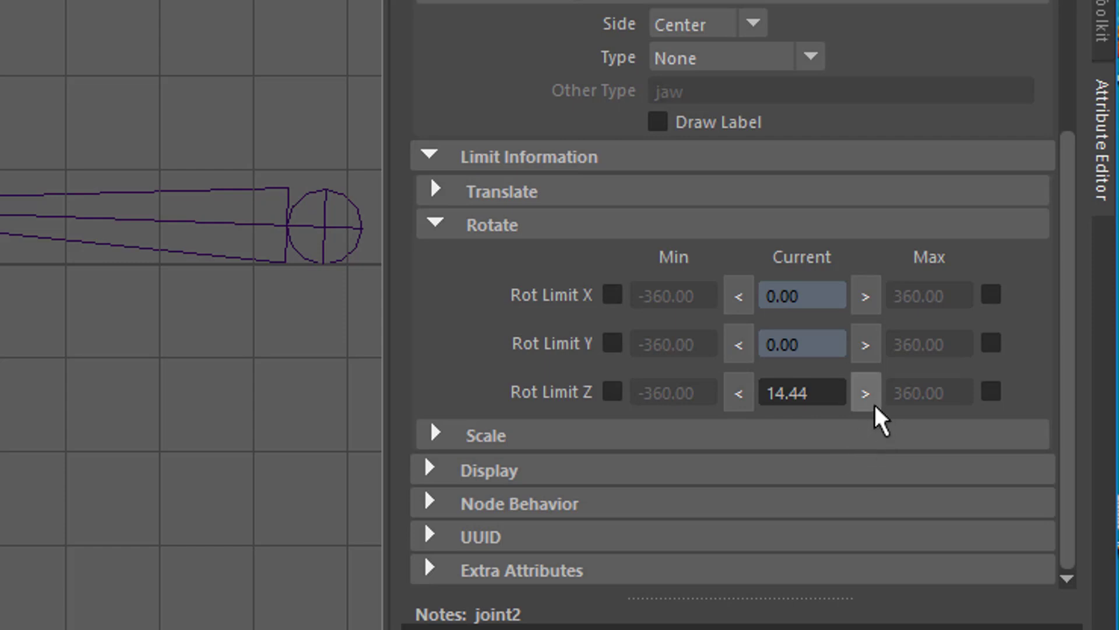
Enable joint2's Z rotate limits, store 9.84 as max and -82.60 as min, then test.
click(991, 391)
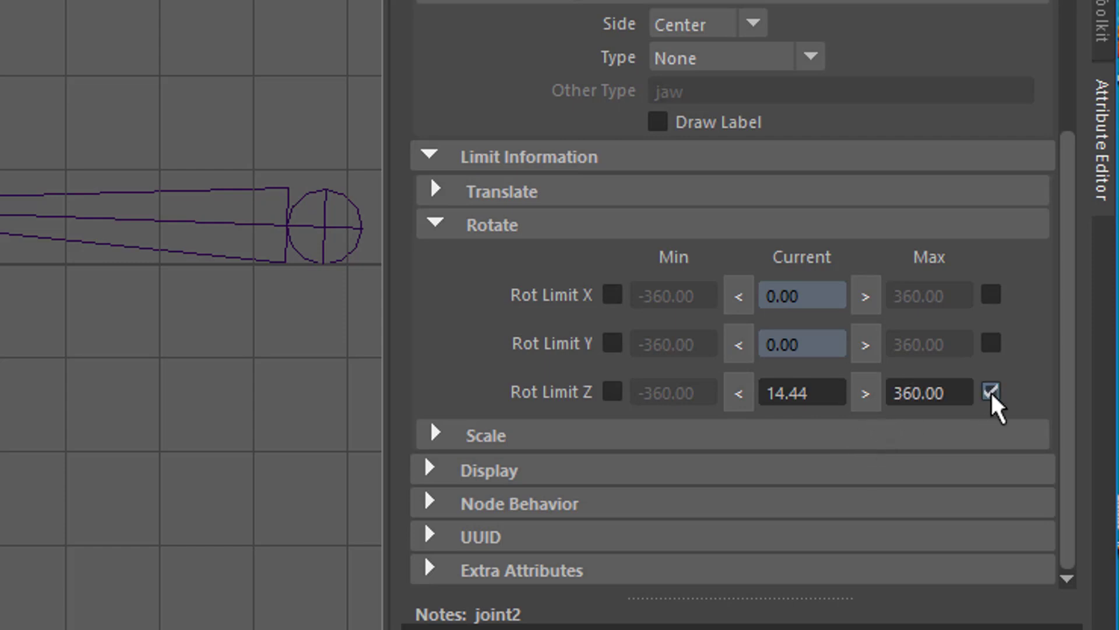
click(612, 391)
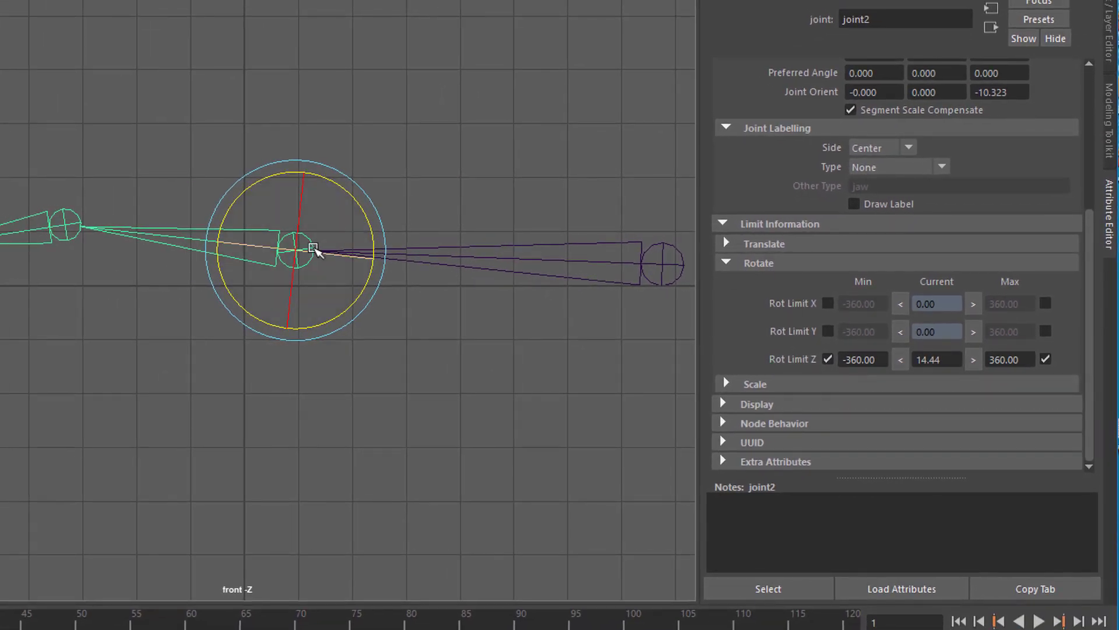
drag(270, 176, 272, 181)
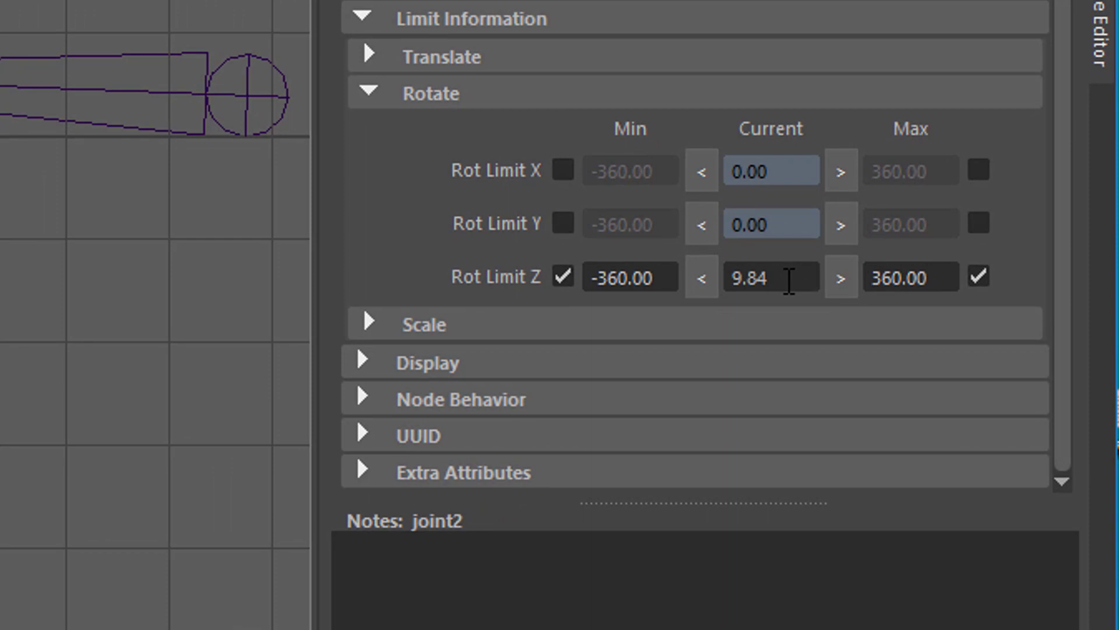
click(842, 280)
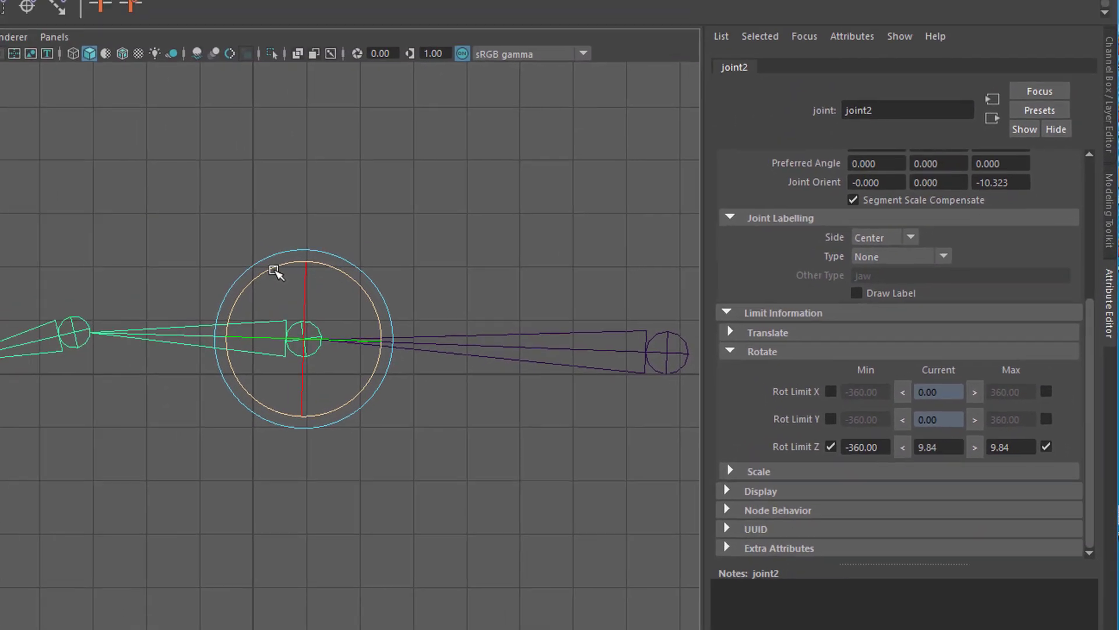
drag(278, 282, 365, 387)
drag(276, 284, 268, 380)
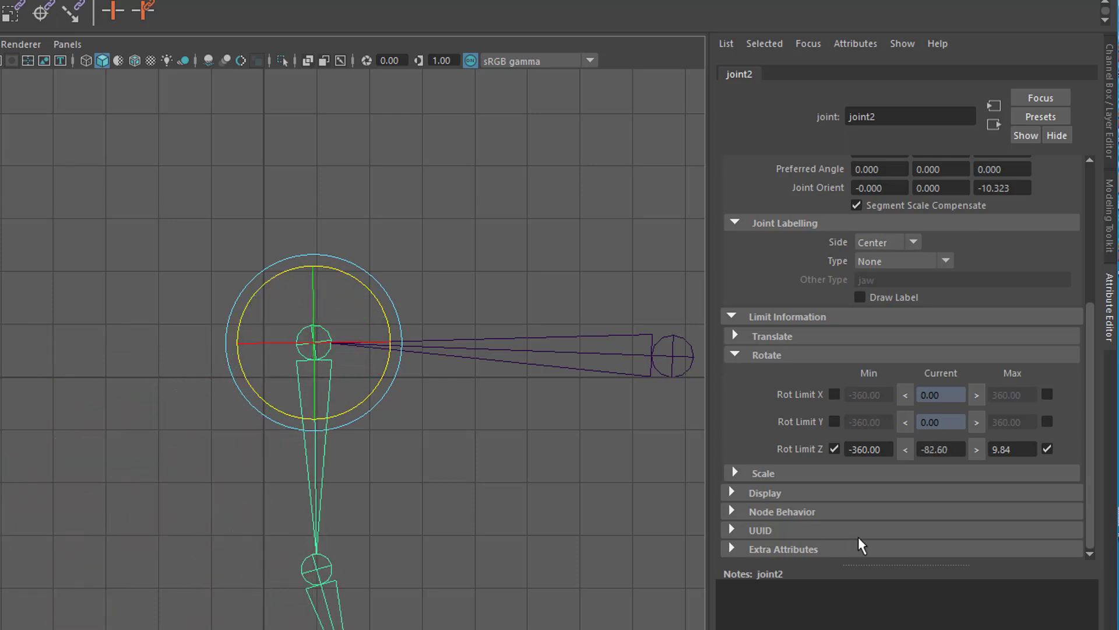
click(905, 450)
drag(257, 294, 461, 229)
Select joint3, enable both Z limits, and pose it to store -75.51 to 14.24.
click(91, 336)
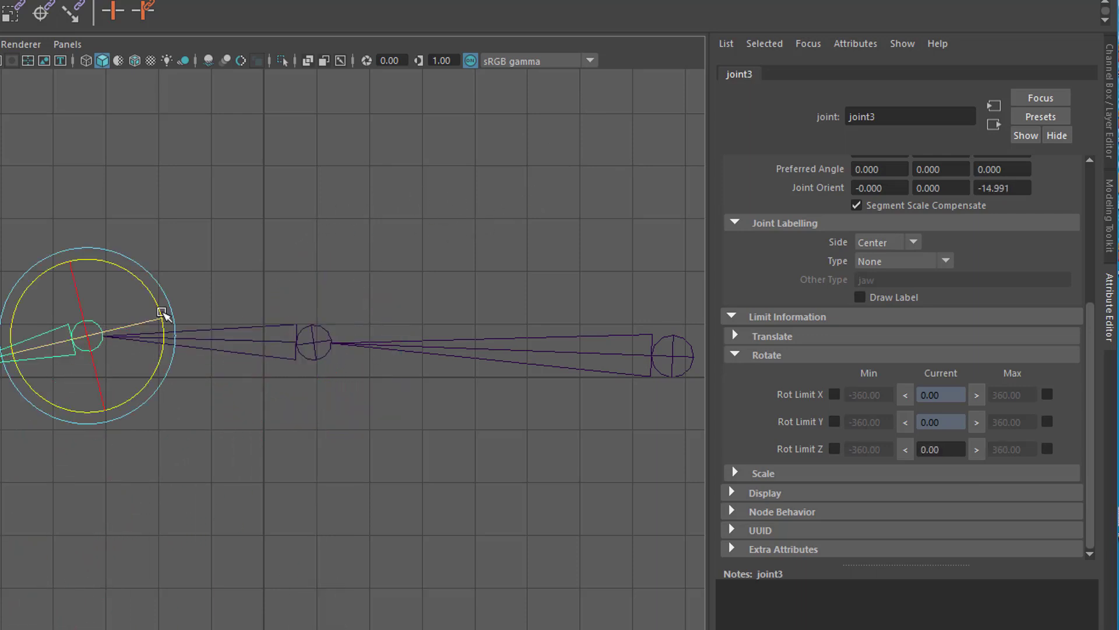
click(835, 449)
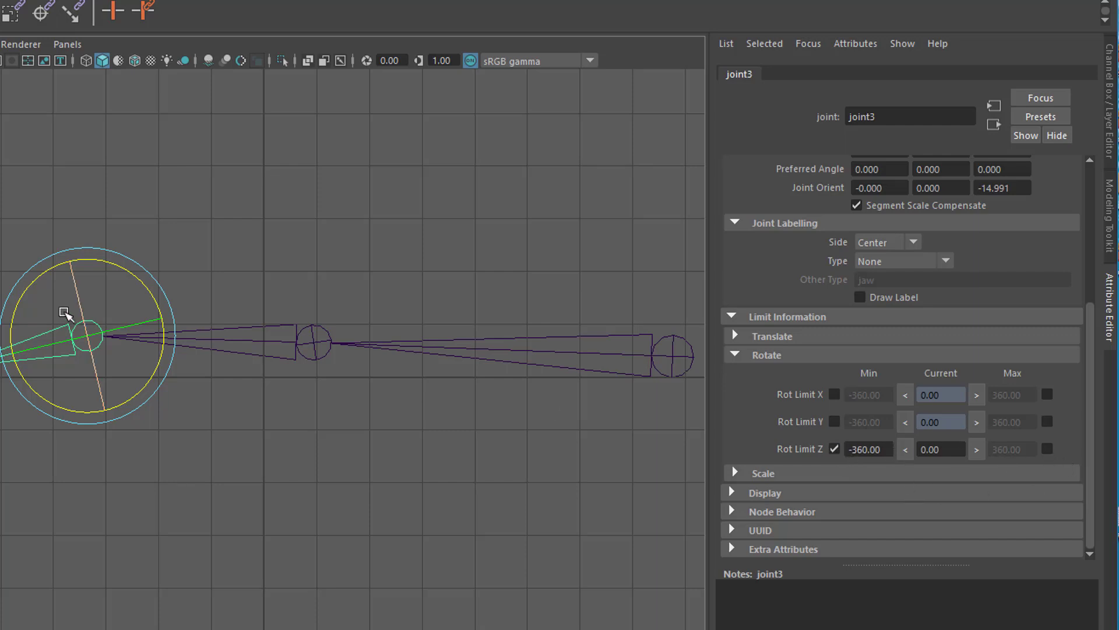
drag(105, 265, 121, 270)
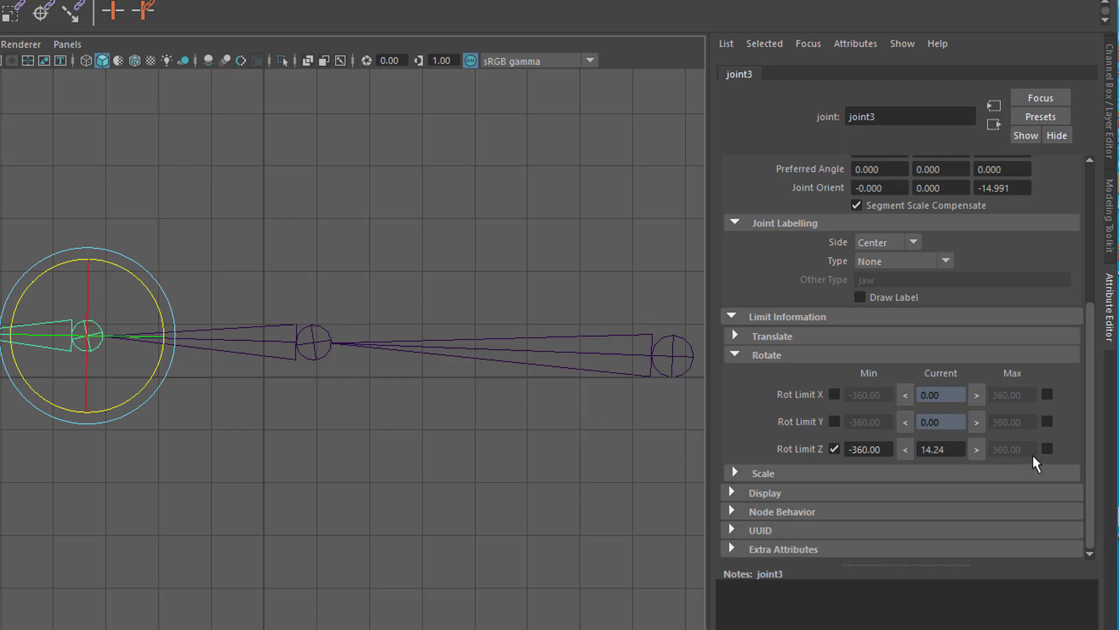
click(1047, 449)
drag(39, 283, 47, 376)
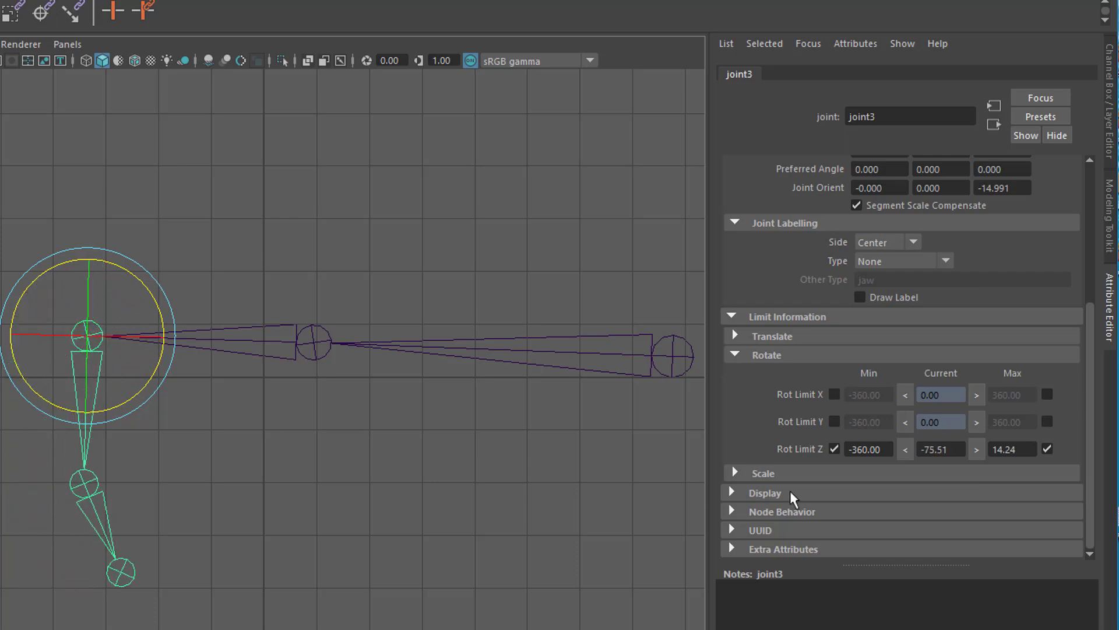
click(905, 449)
drag(40, 284, 174, 357)
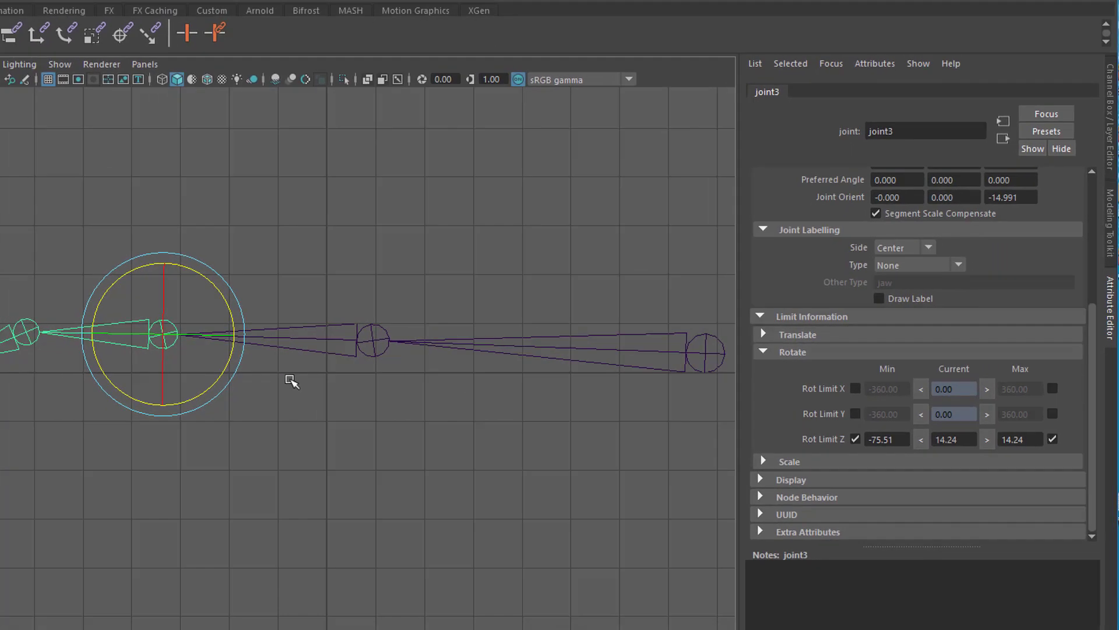
Select joint4, enable both Z limits, and pose it to store 23.83 max and -66.19 min.
key(Down)
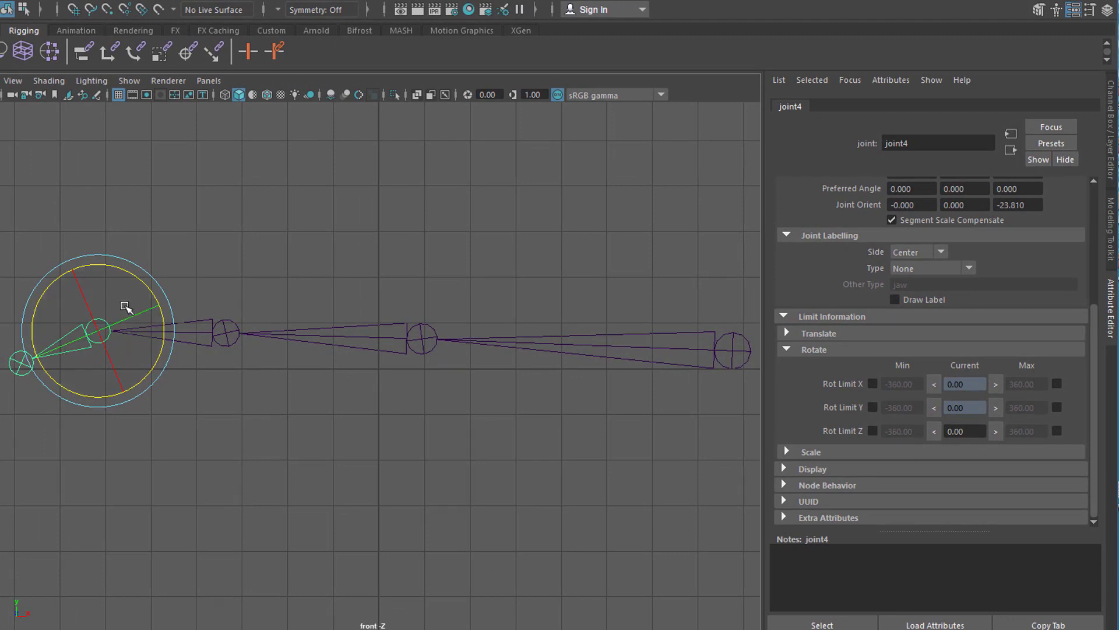
drag(134, 280, 152, 297)
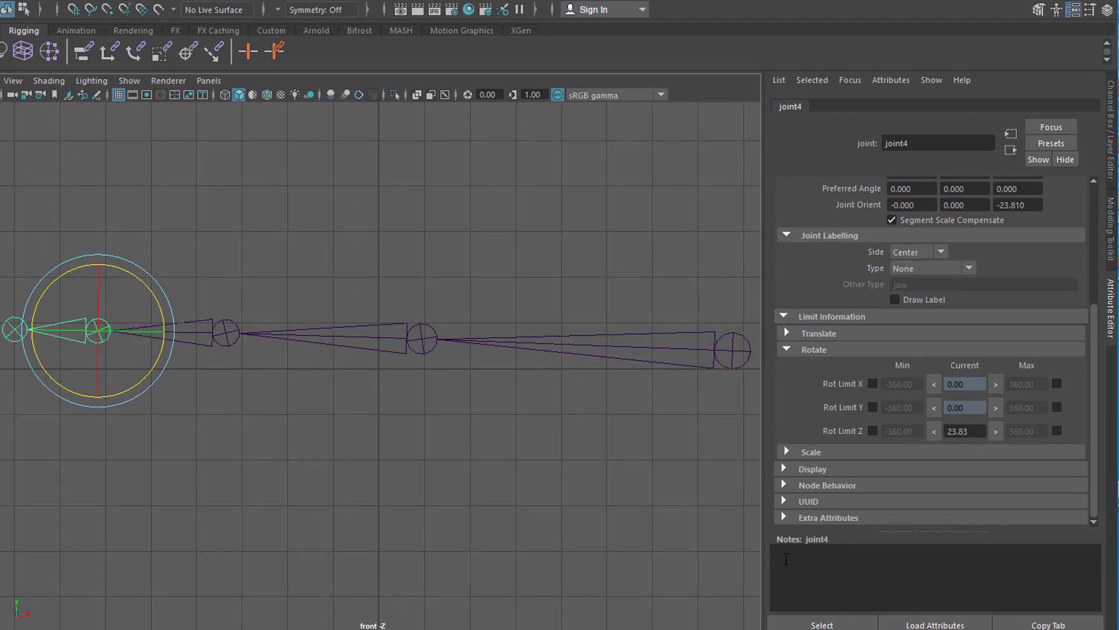
click(1057, 431)
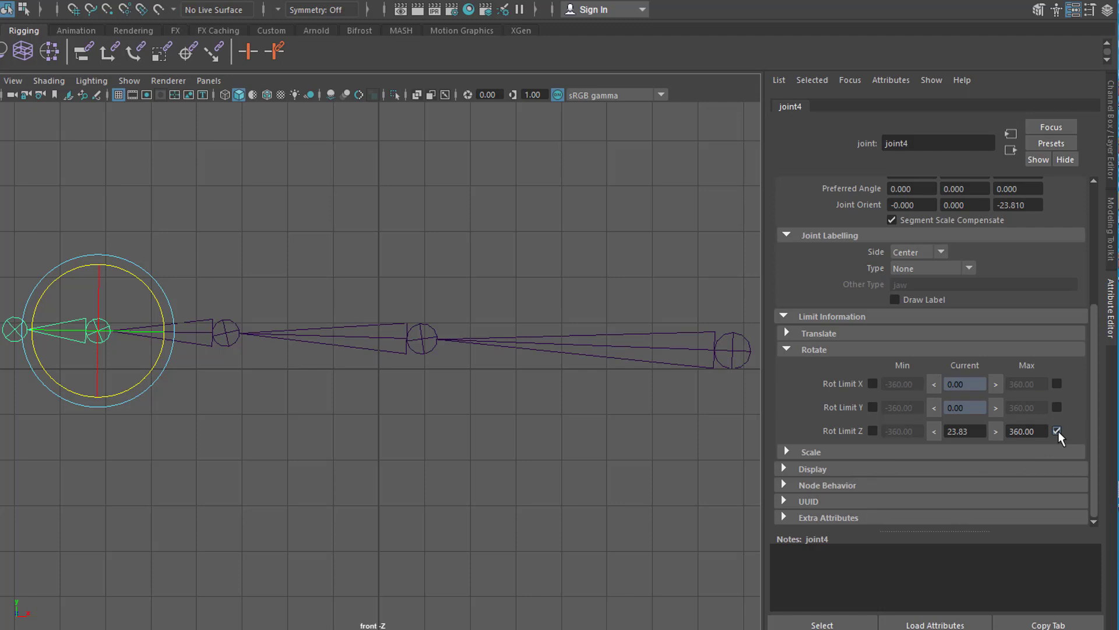
click(994, 432)
drag(57, 282, 55, 369)
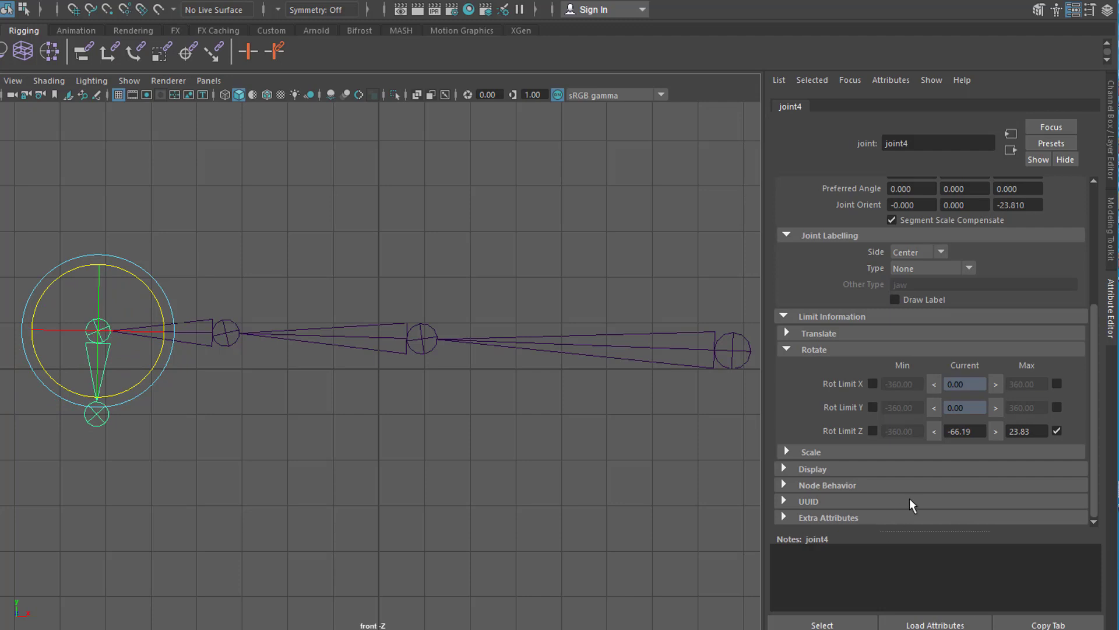
click(872, 431)
drag(130, 275, 181, 353)
In the maximized perspective view, rotate joint3 against its limits, leaving it at -5.63.
key(space)
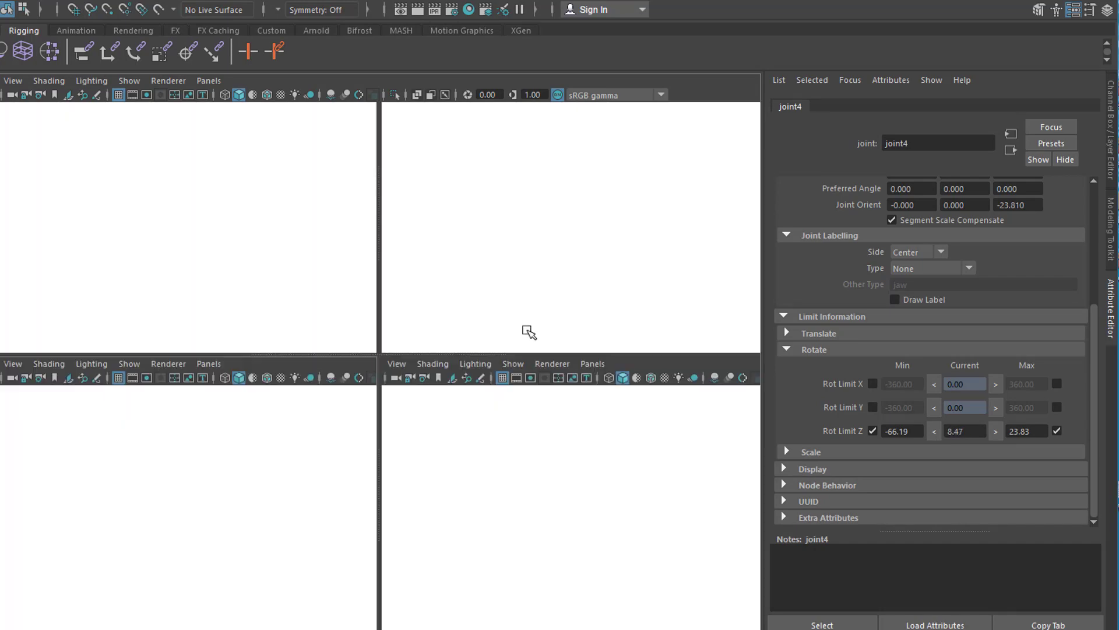
key(space)
alt+drag(532, 407, 481, 469)
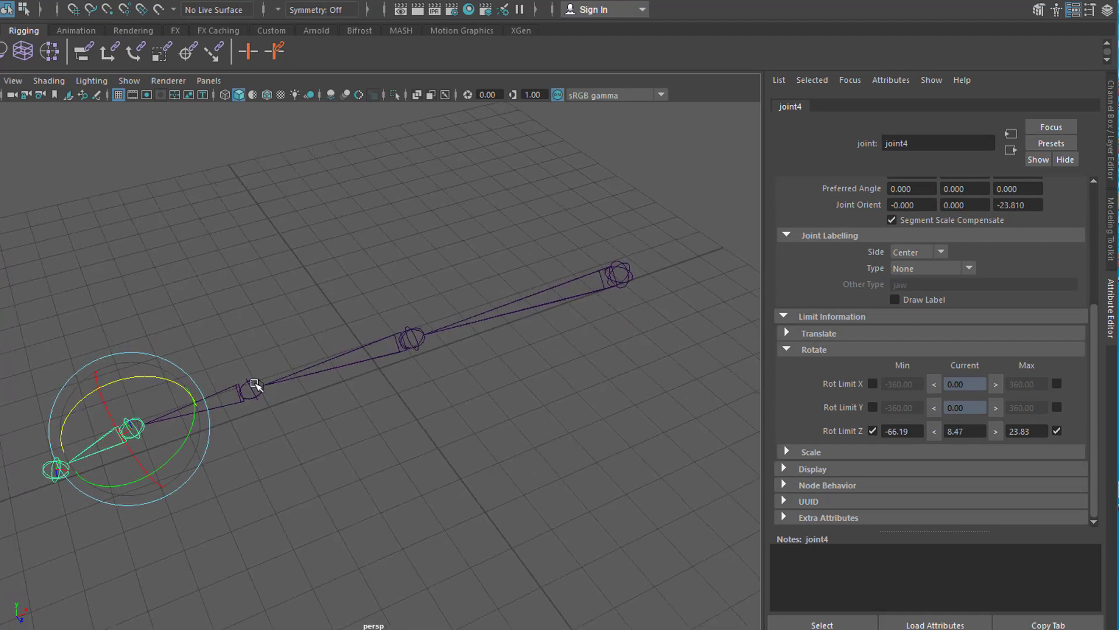
click(326, 406)
click(252, 385)
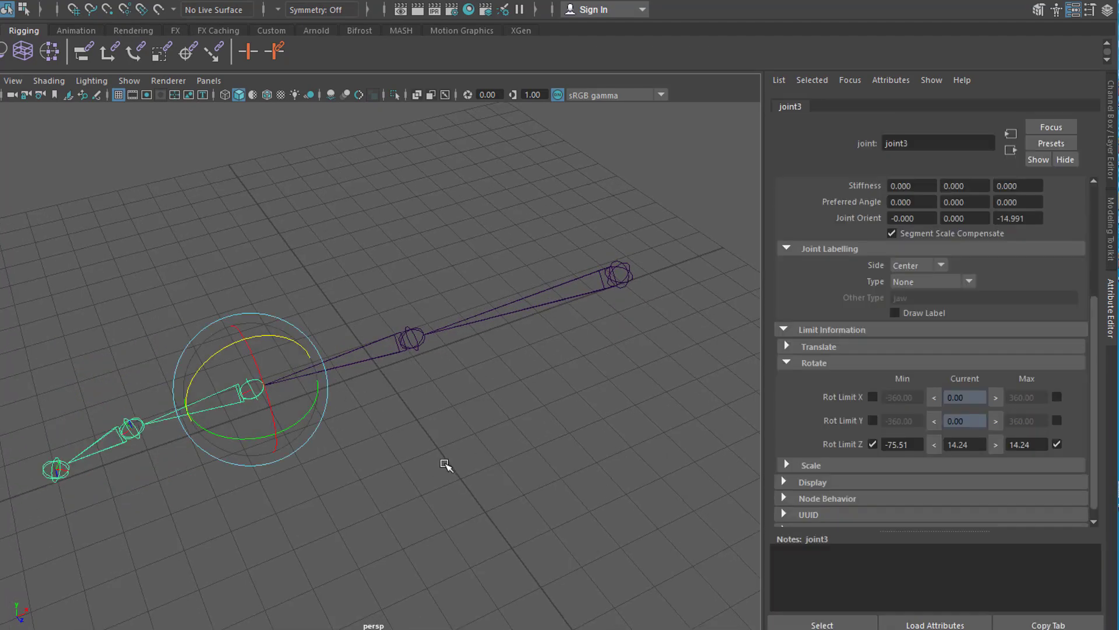
alt+drag(445, 462, 484, 454)
drag(305, 447, 260, 369)
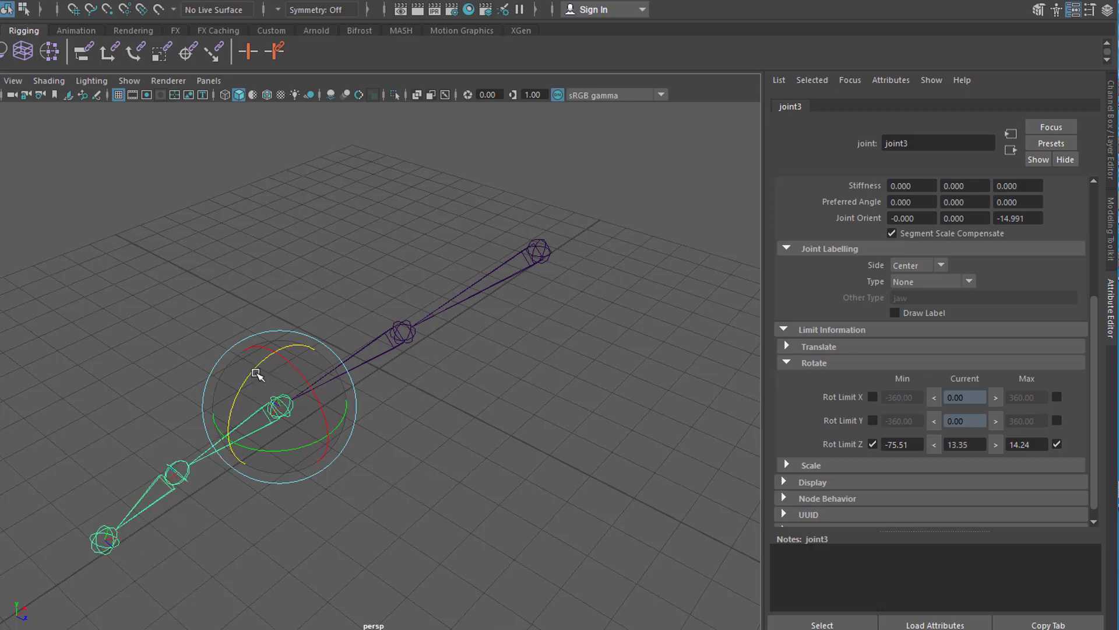
drag(256, 372, 223, 373)
Return to a zoomed front view and test-rotate joint2.
key(space)
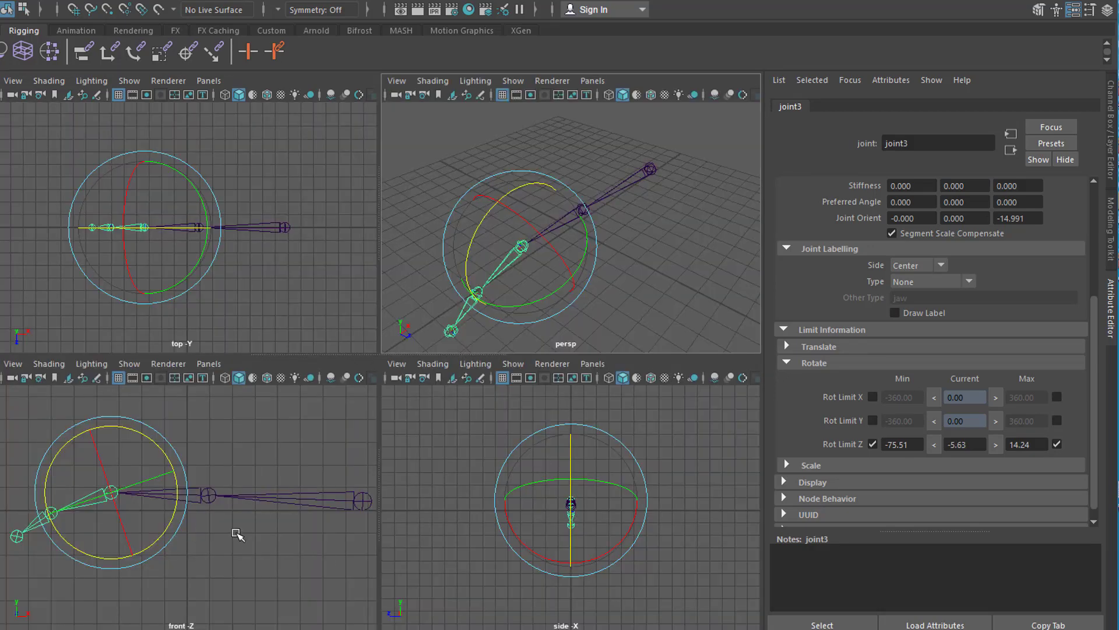
key(space)
alt+right_drag(655, 570, 532, 519)
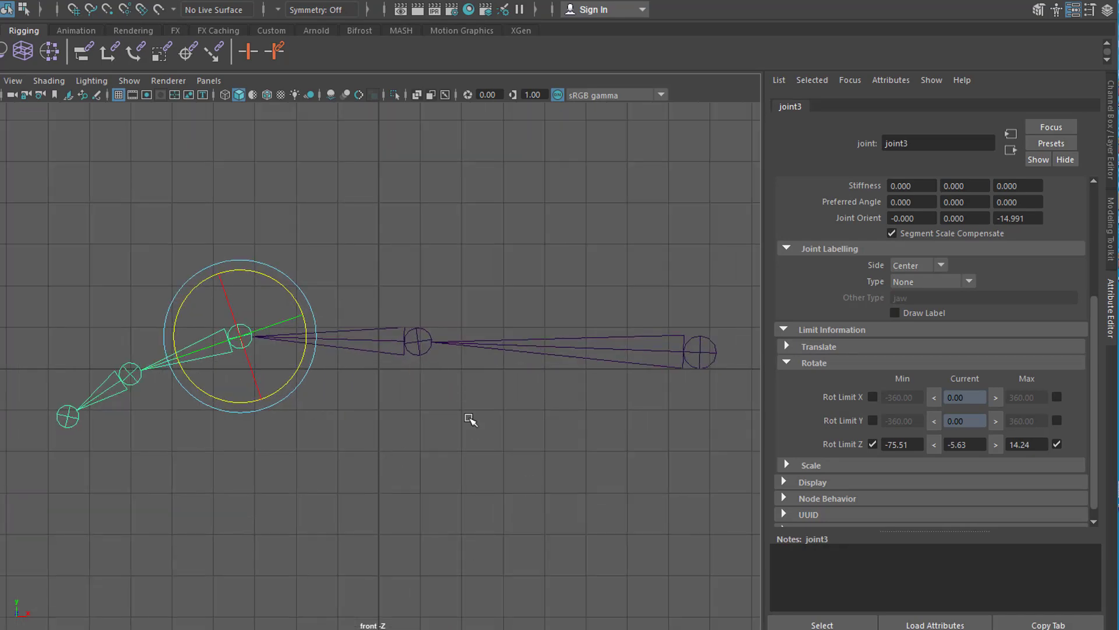
click(419, 343)
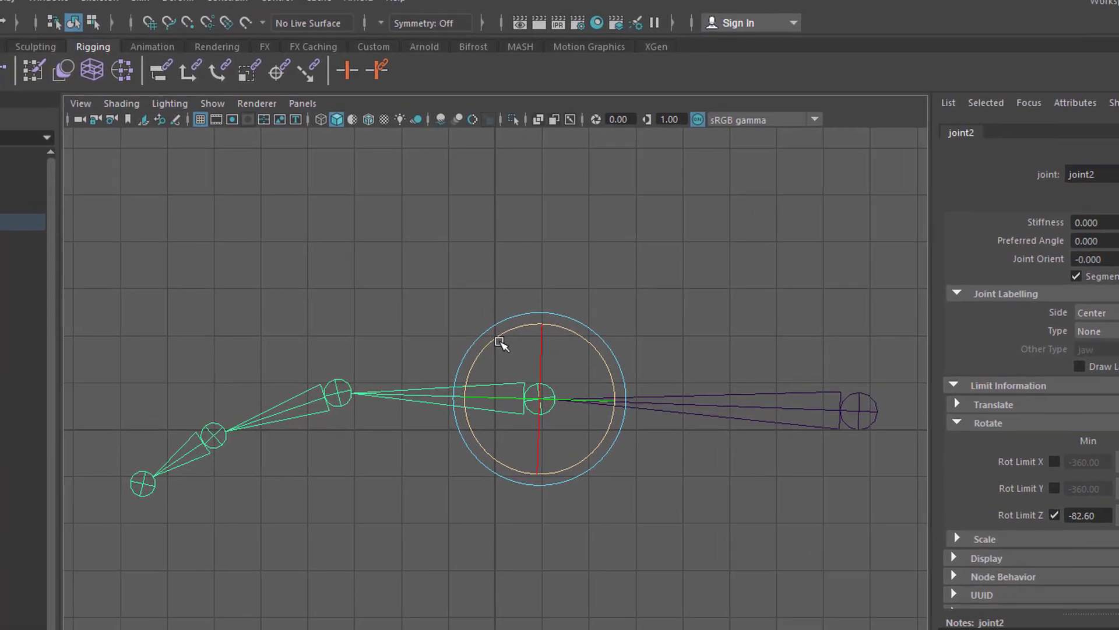
drag(382, 301, 380, 300)
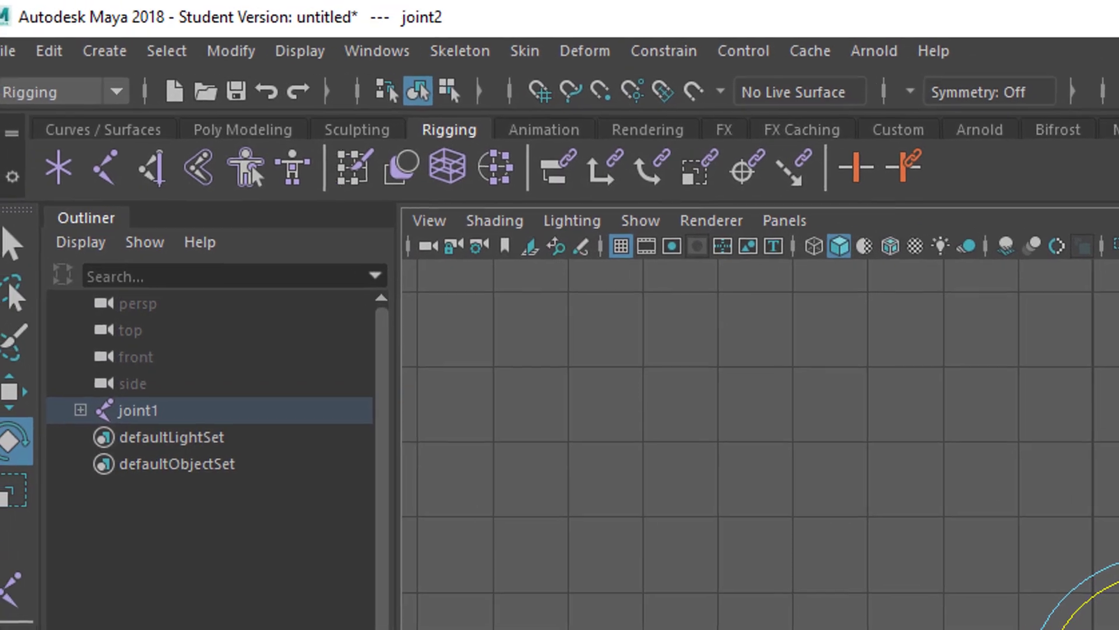
Create ikHandle1 running from joint1 to the finger's end joint.
click(918, 458)
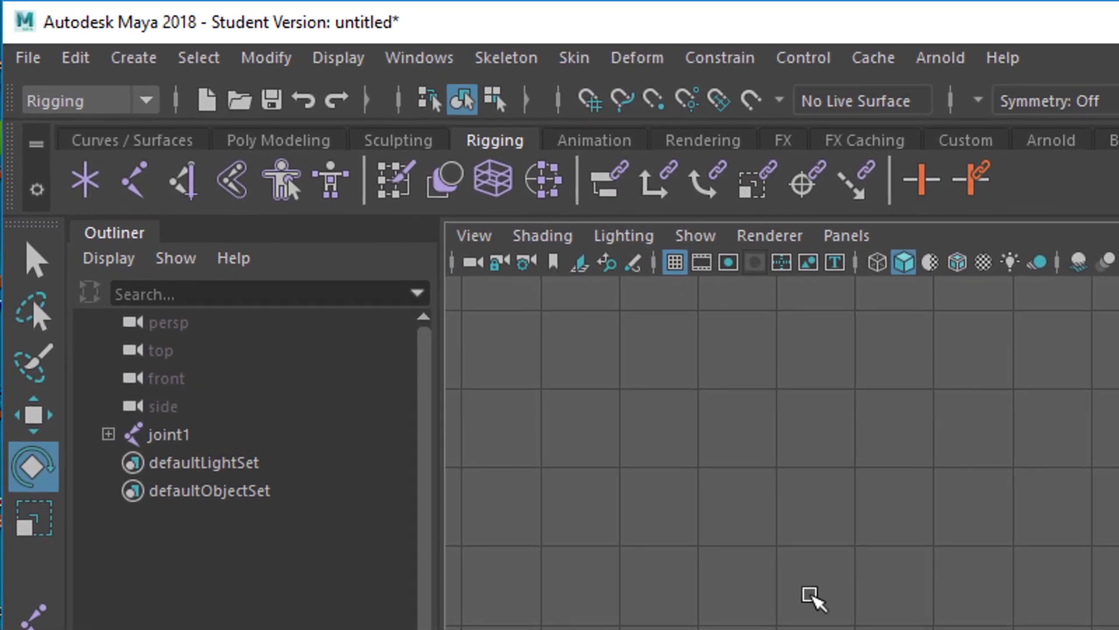
click(184, 185)
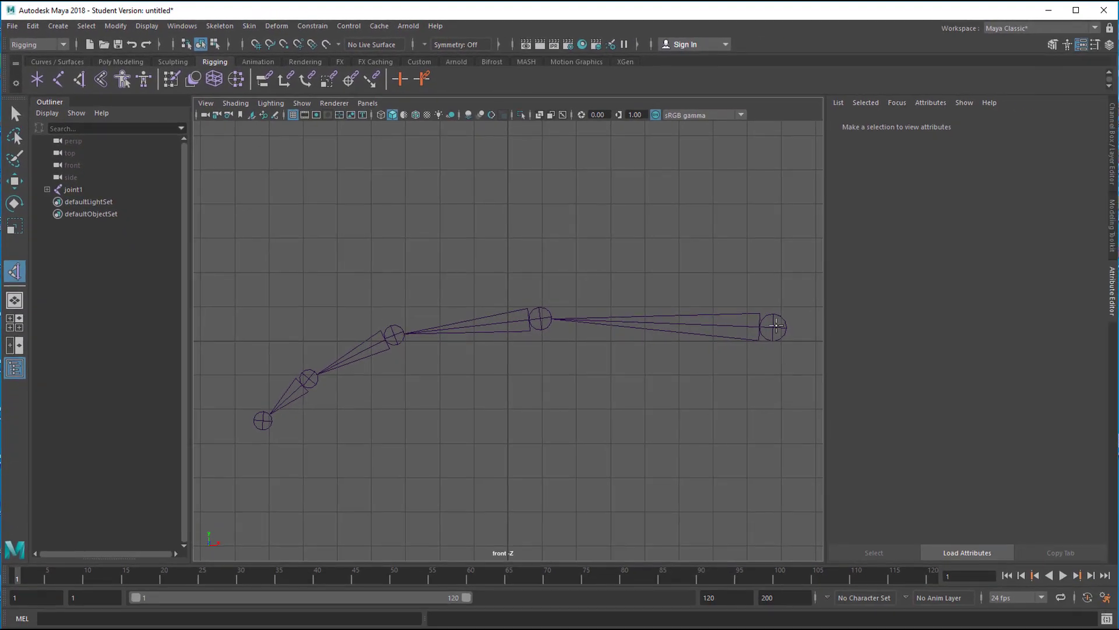
click(773, 327)
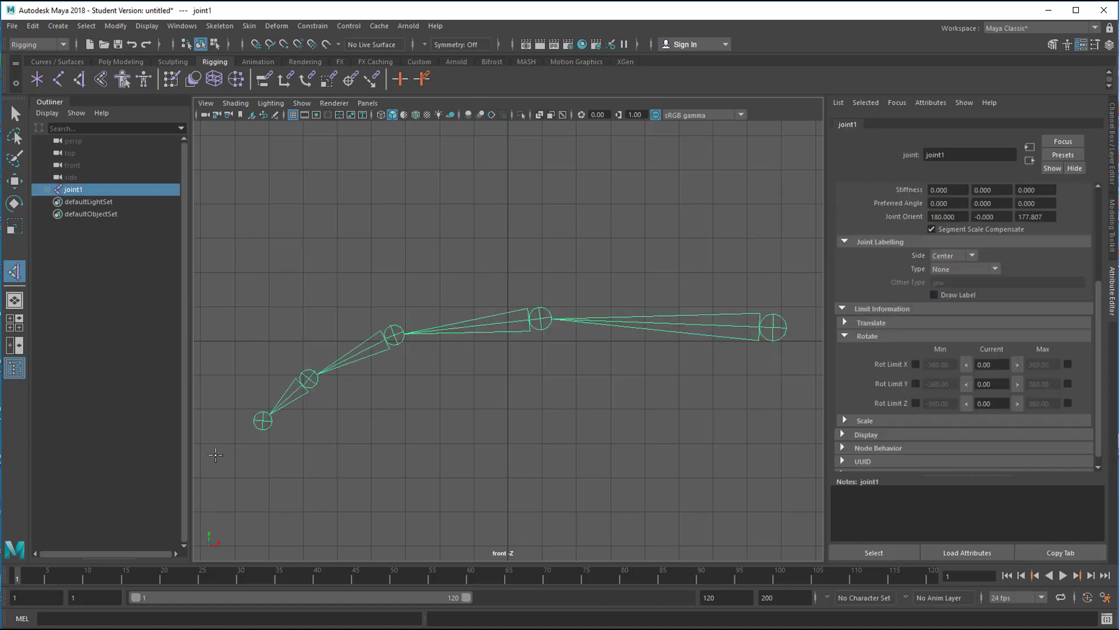
click(263, 420)
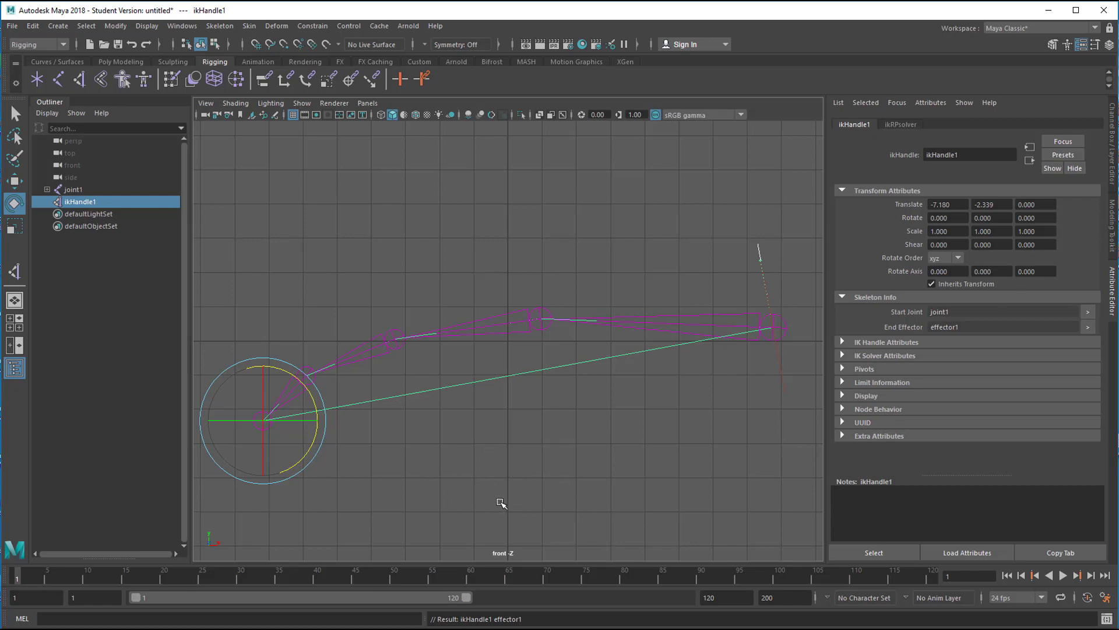
Move ikHandle1 in the front and perspective views so the chain bends to follow.
key(w)
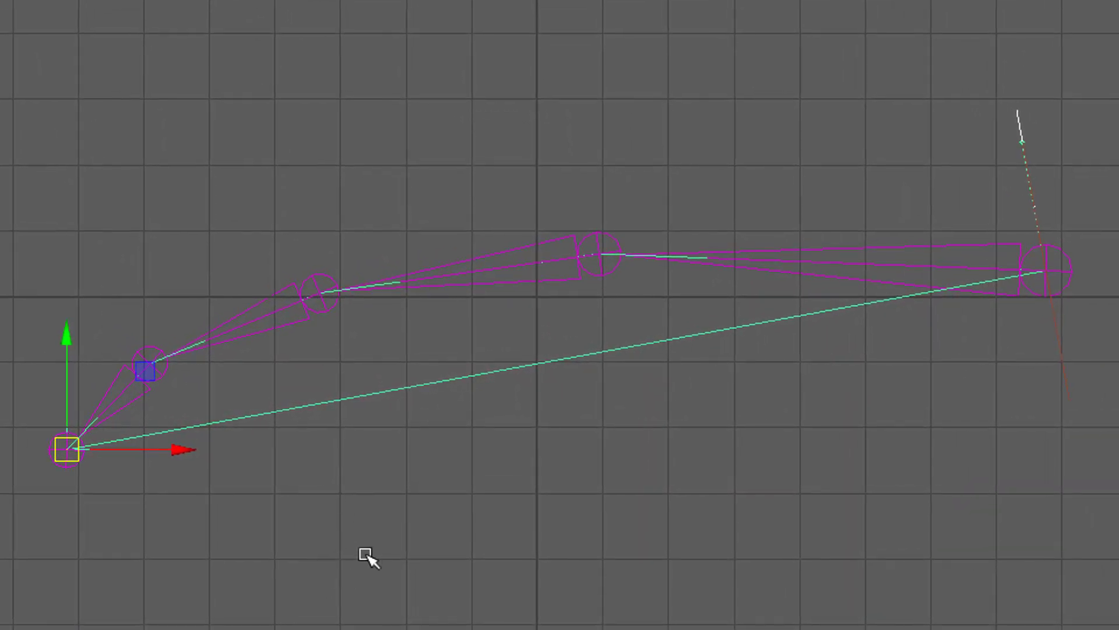
drag(66, 452, 350, 552)
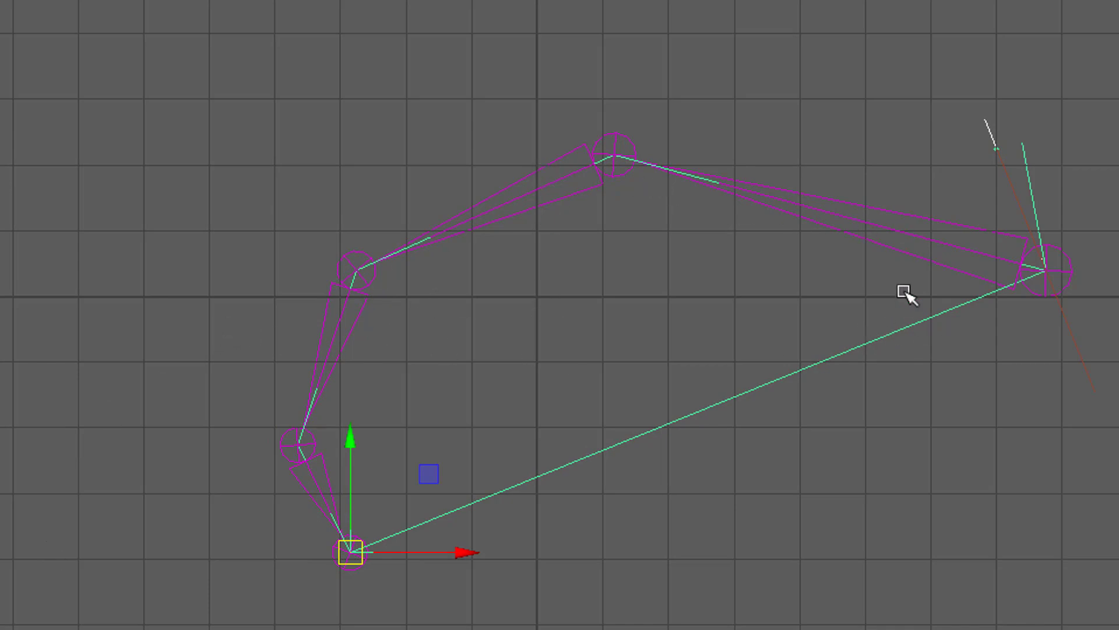
key(space)
key(space)
alt+drag(849, 247, 405, 628)
drag(521, 626, 400, 492)
key(w)
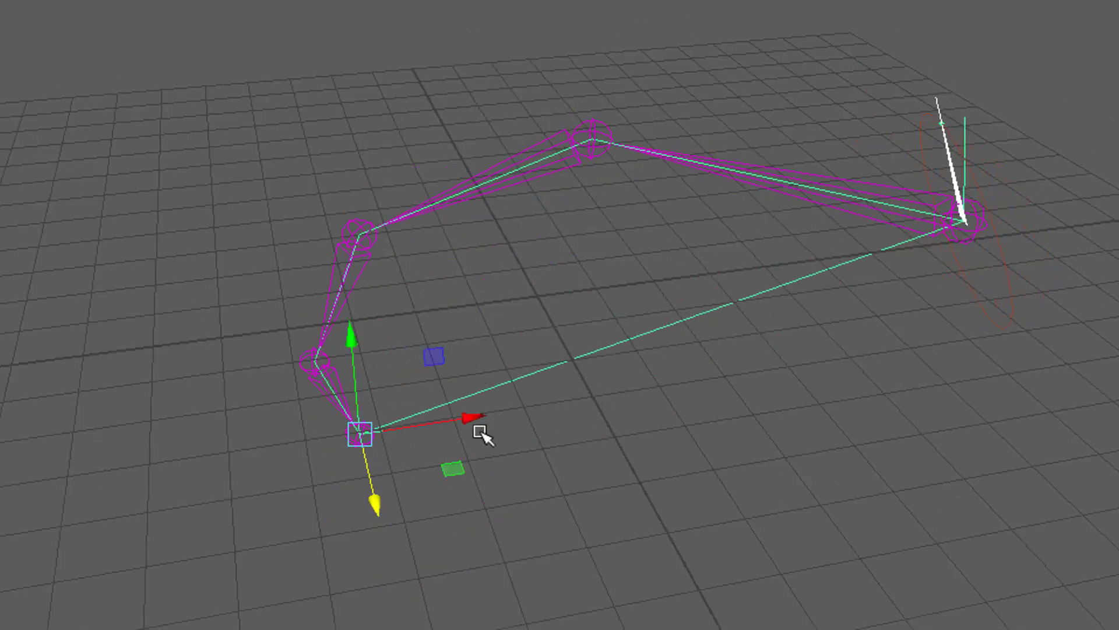
drag(470, 413, 864, 449)
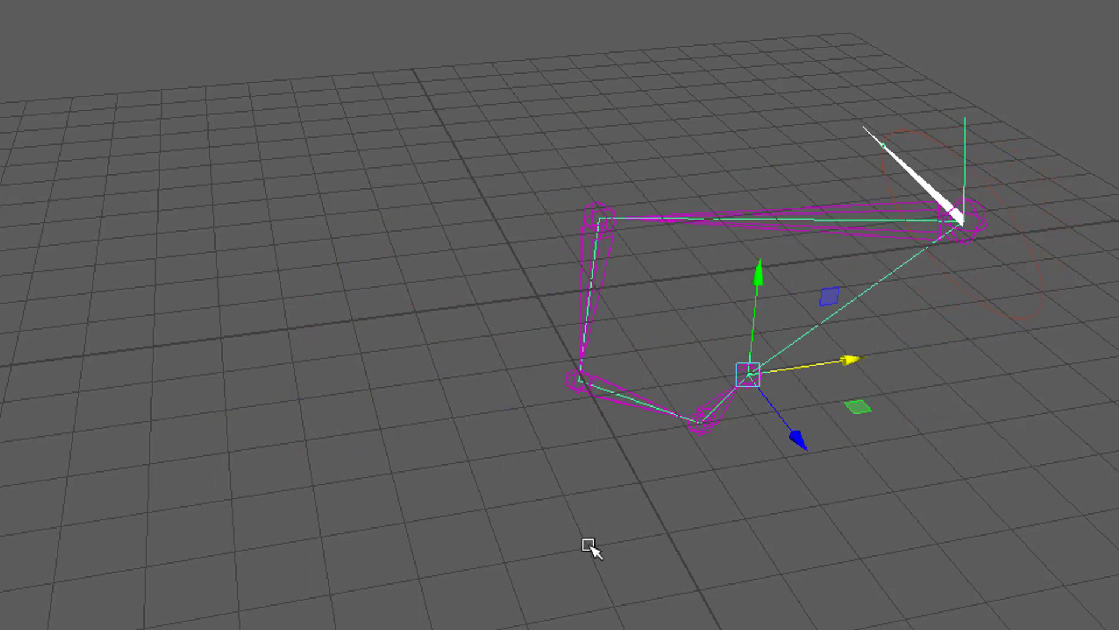
Nudge ikHandle1 along Z and X to re-pose the finger.
alt+drag(327, 608, 411, 586)
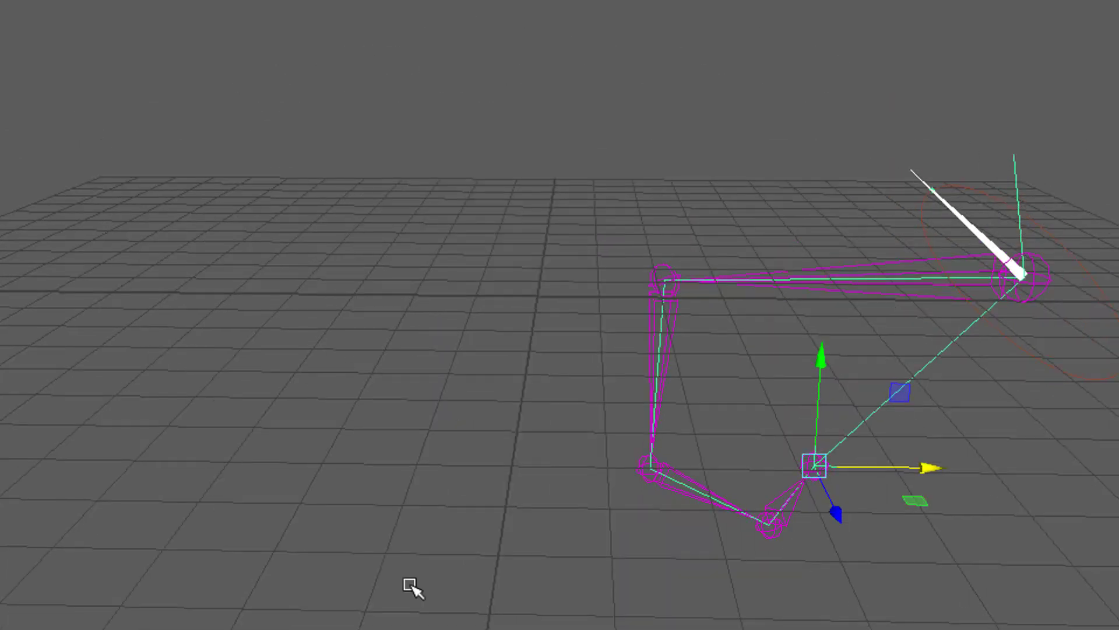
alt+drag(664, 507, 719, 597)
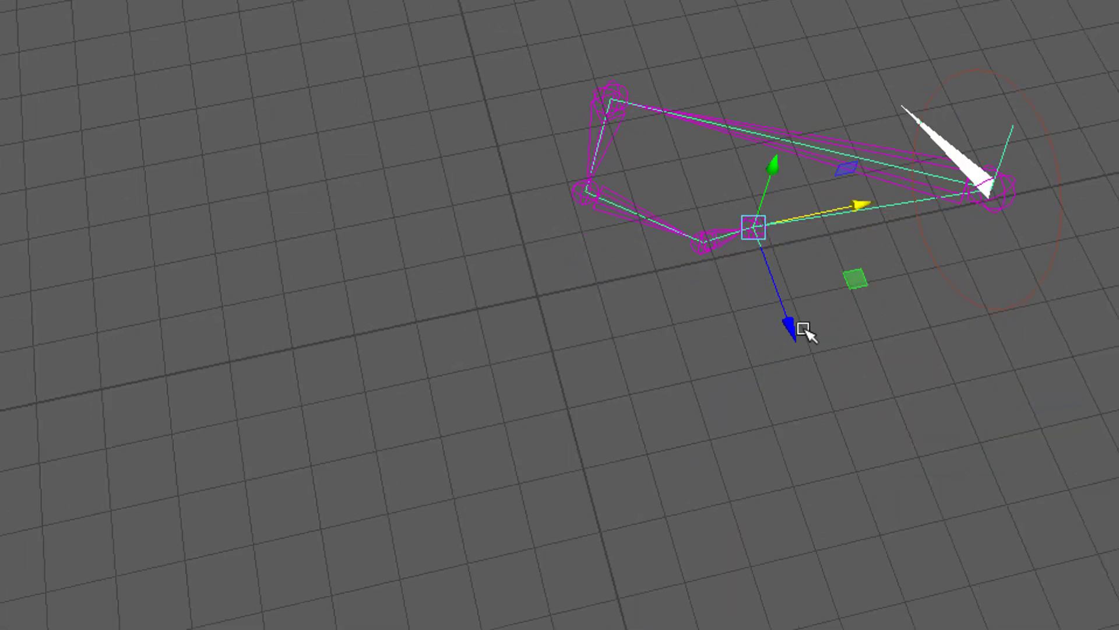
drag(803, 328, 571, 259)
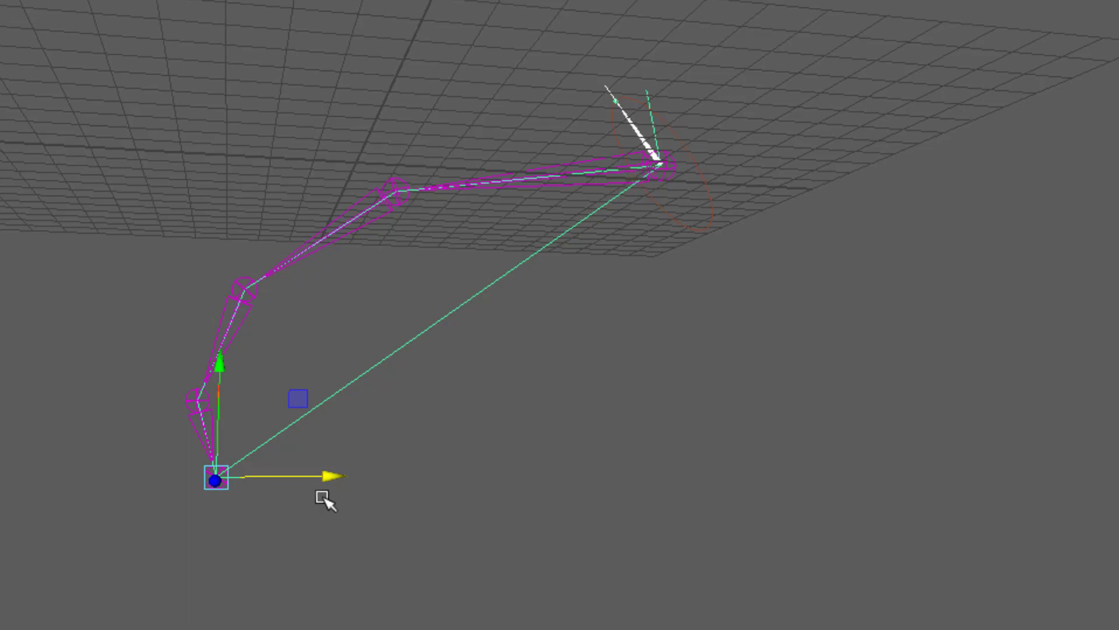
drag(331, 481, 234, 482)
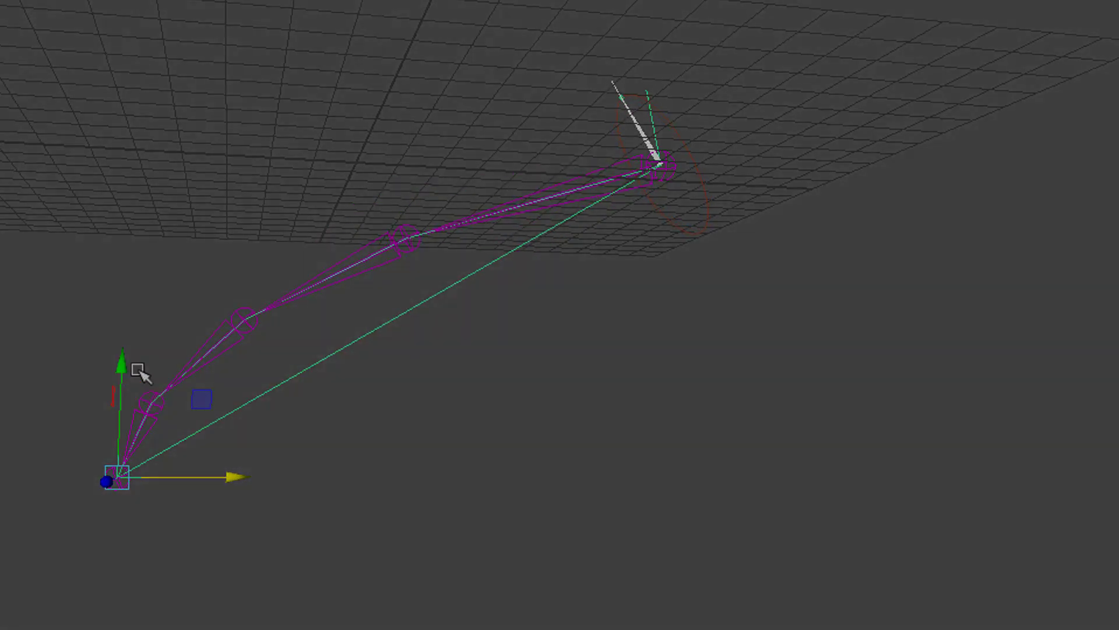